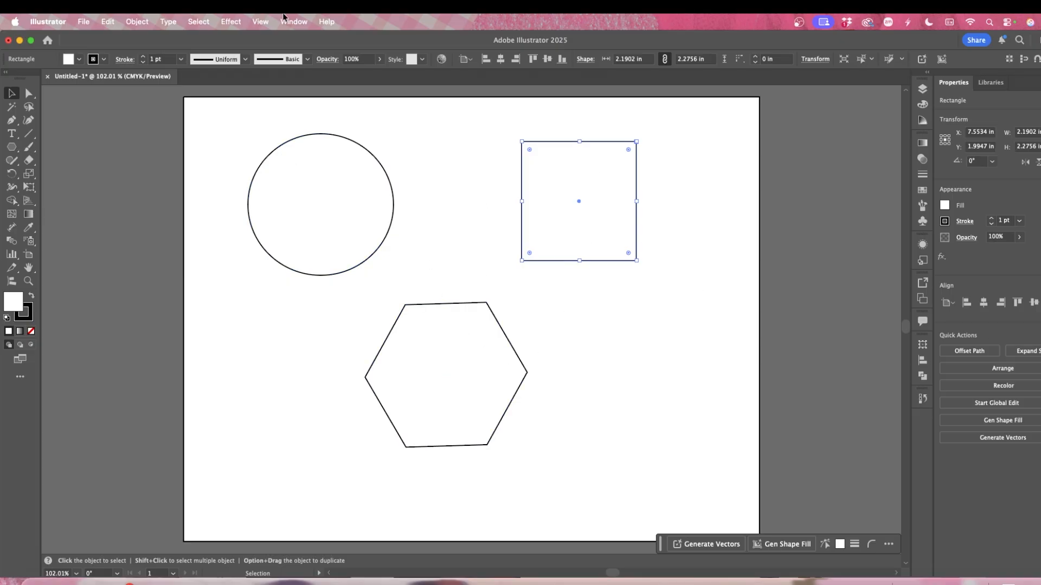
- Apply a Pucker & Bloat effect of 80% to the circle and rotate the resulting flower about 25° clockwise
left_click(331, 216)
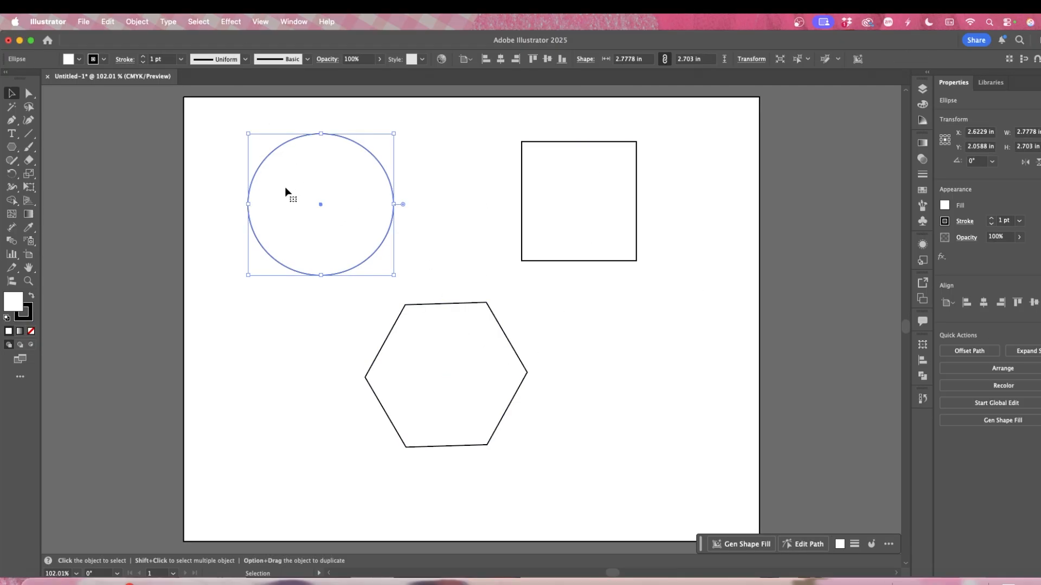
left_click(237, 23)
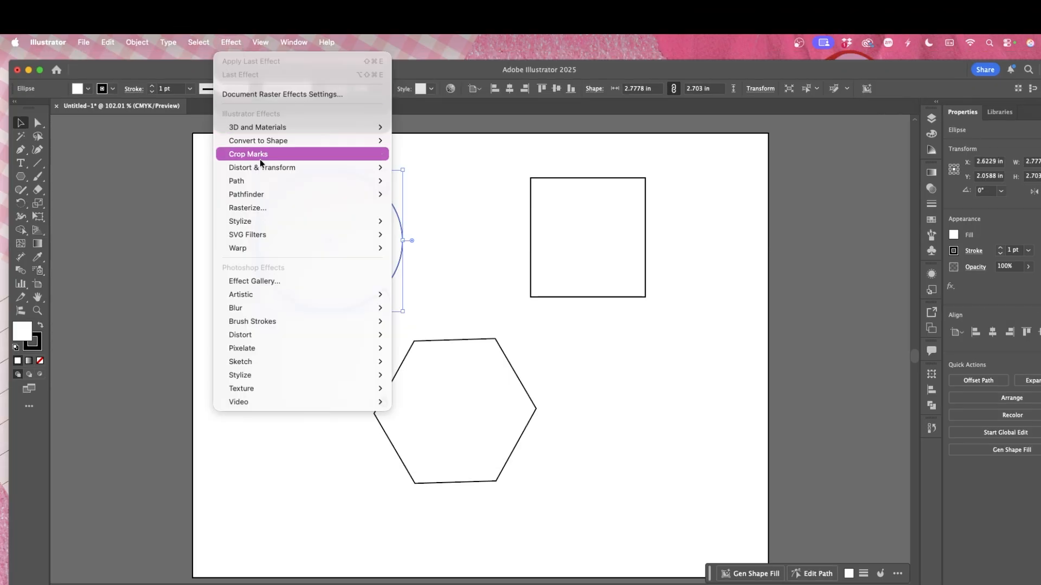
mouse_move(260, 168)
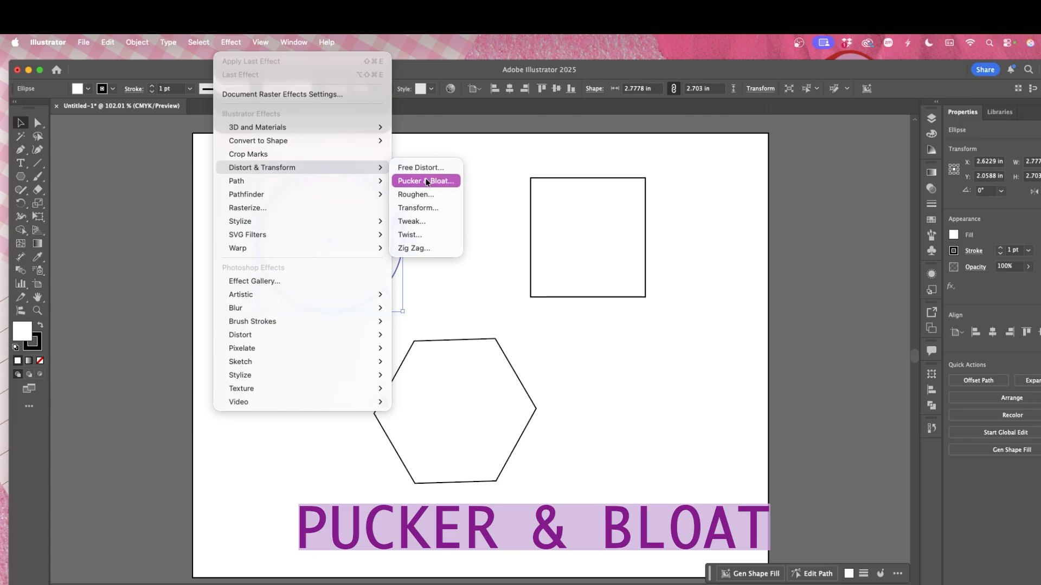
left_click(425, 180)
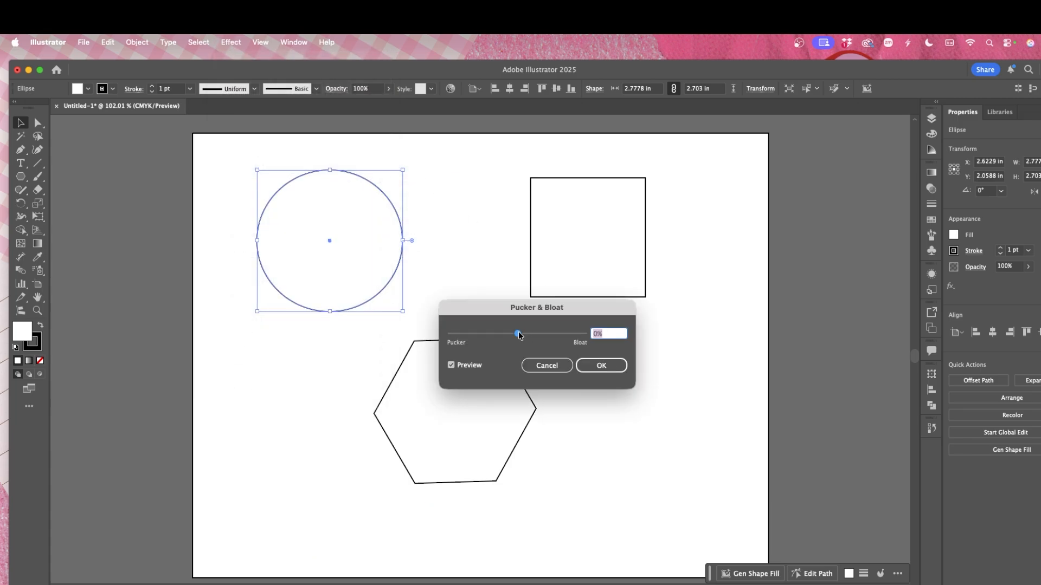
left_click_drag(519, 335, 551, 342)
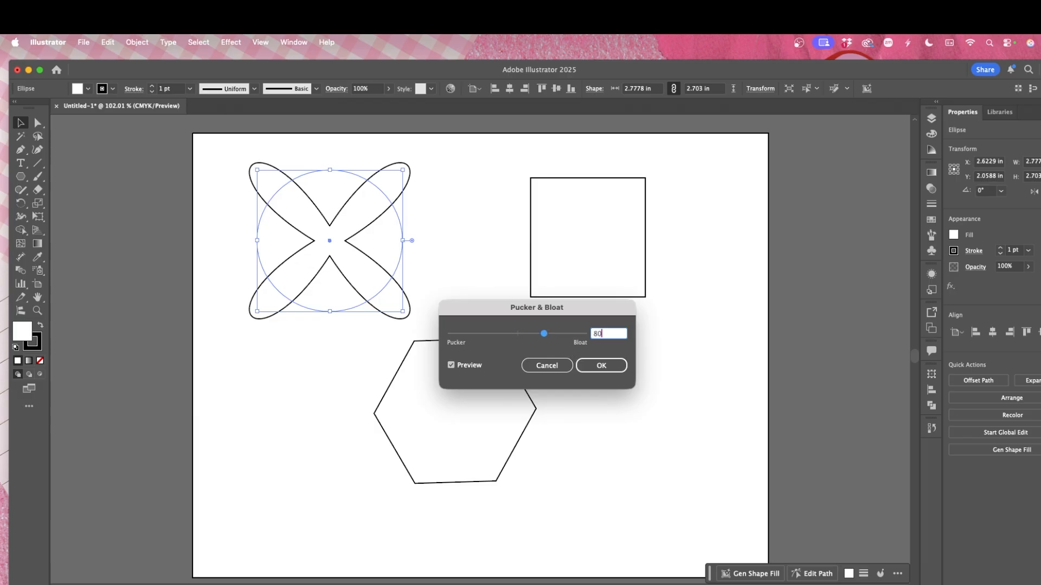
key("Return")
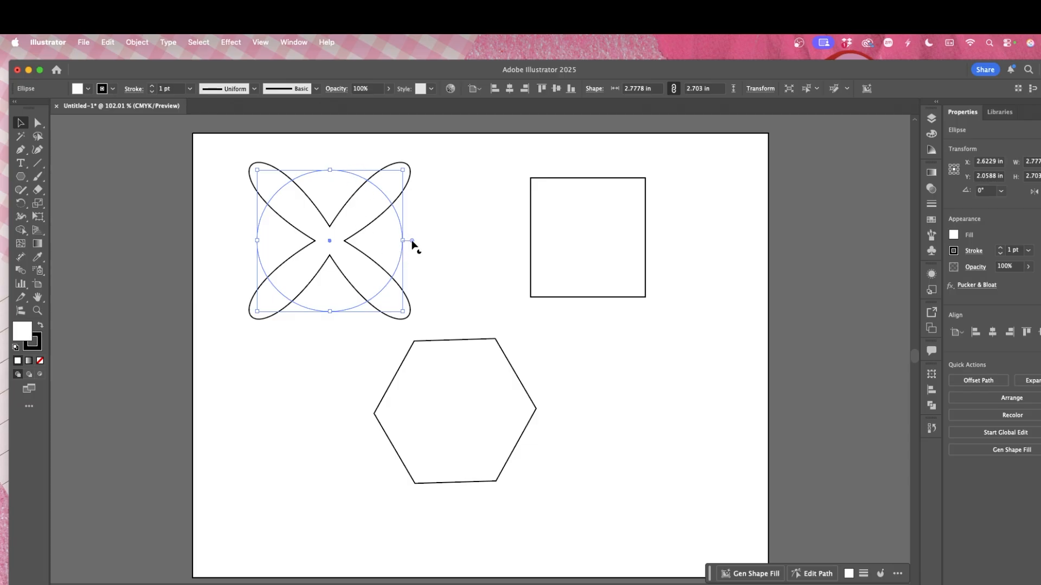
mouse_move(413, 242)
left_mouse_down()
mouse_move(398, 288)
mouse_move(358, 339)
mouse_move(402, 297)
mouse_move(411, 240)
left_mouse_up()
left_click_drag(406, 167, 407, 215)
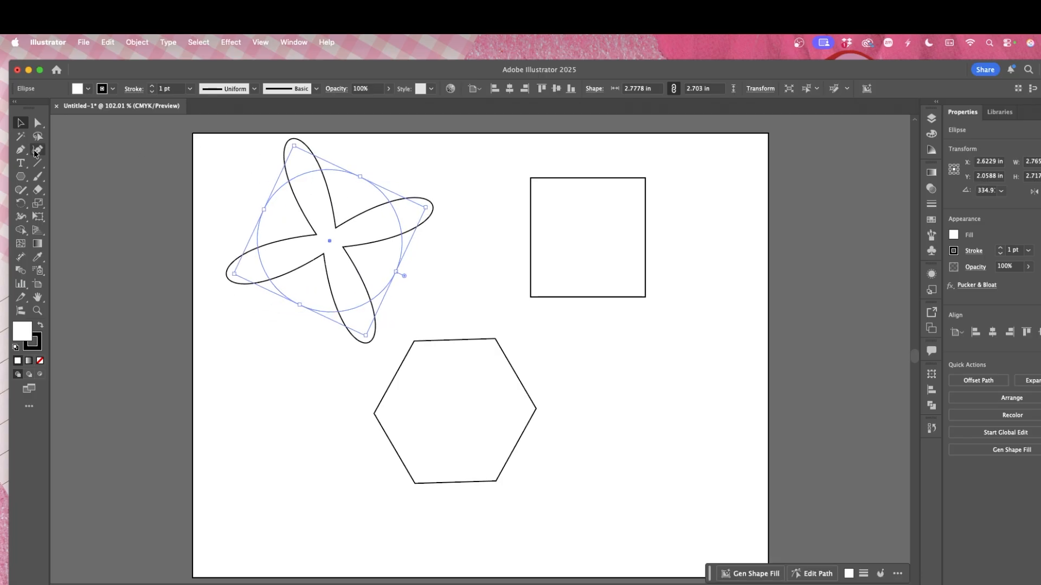
- Enlarge the square to about 2.57 in per side and apply a Pucker & Bloat effect of 87% to it
left_click(548, 246)
left_click_drag(620, 282, 660, 316)
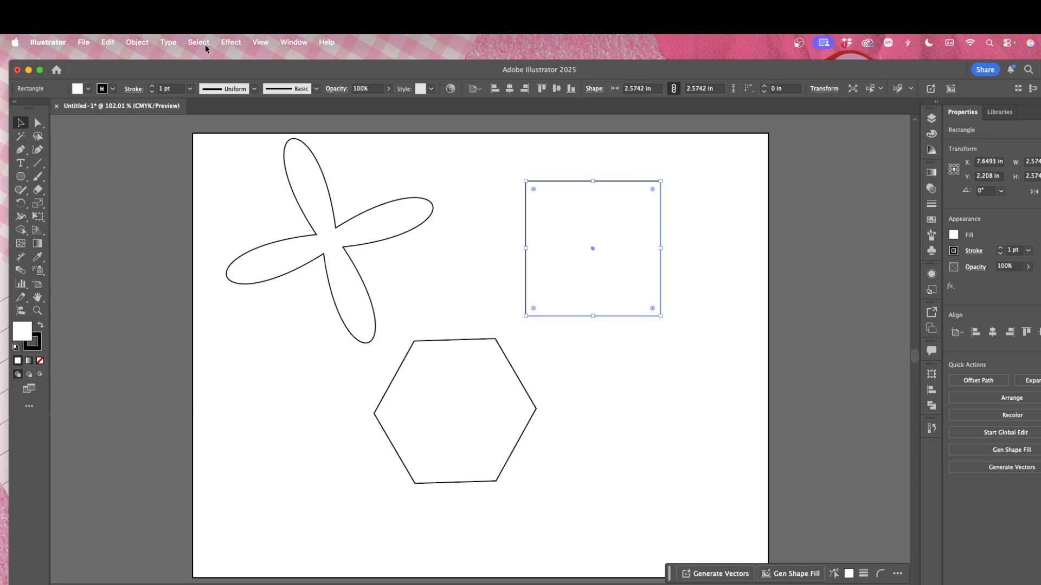
left_click(221, 45)
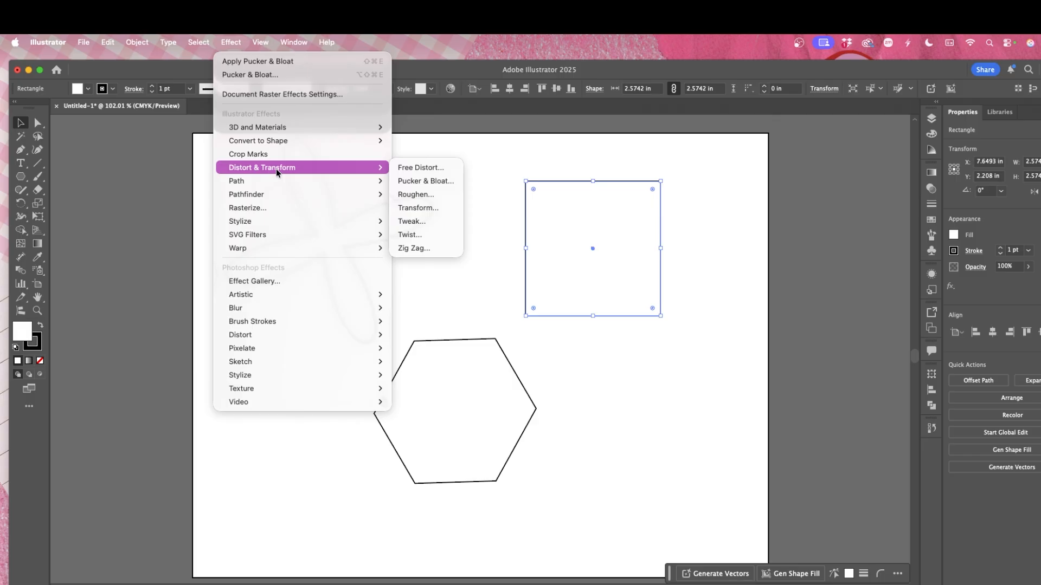
left_click(420, 181)
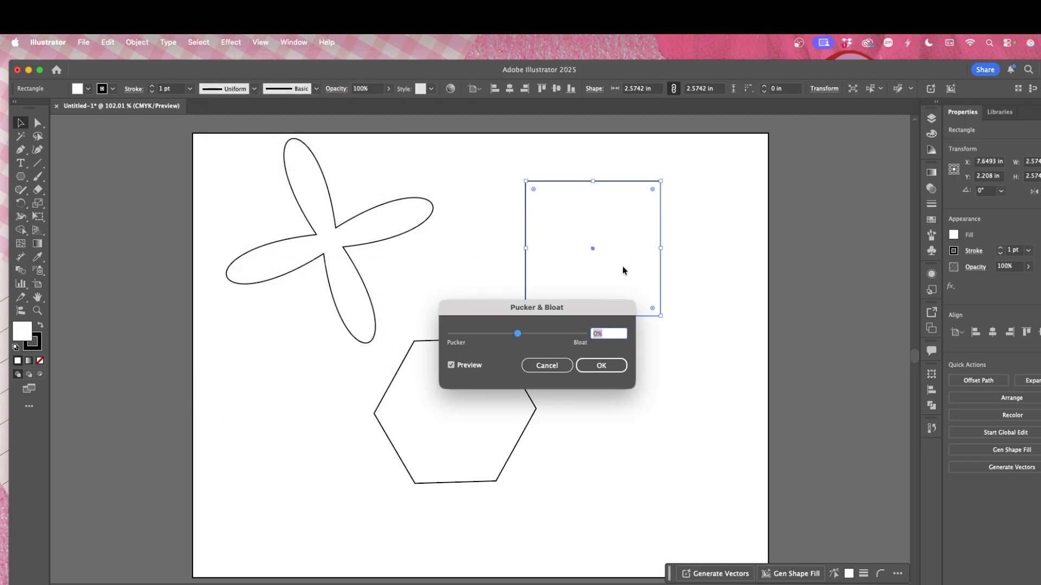
left_click_drag(518, 333, 547, 339)
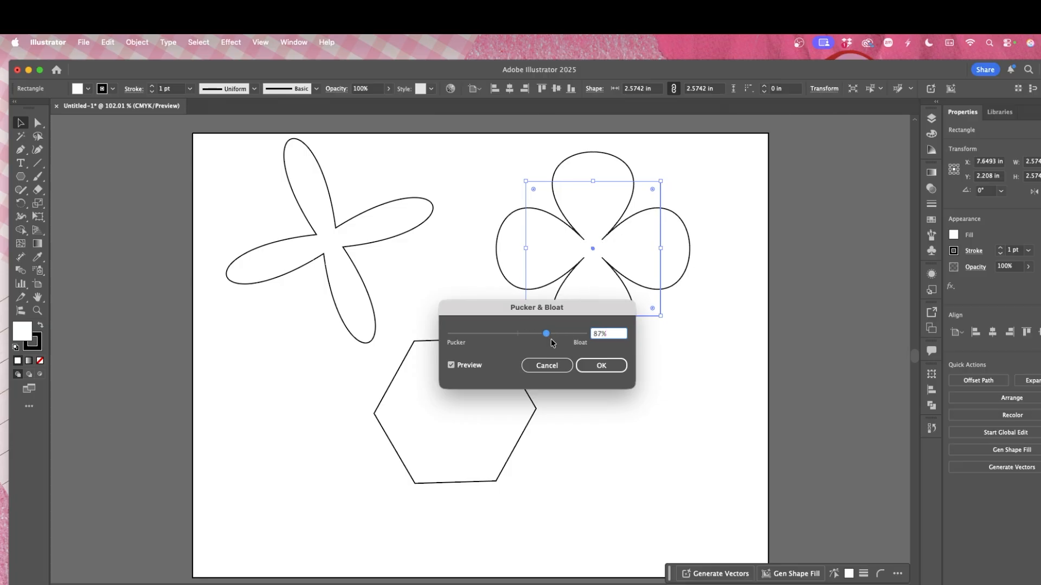
left_click(602, 366)
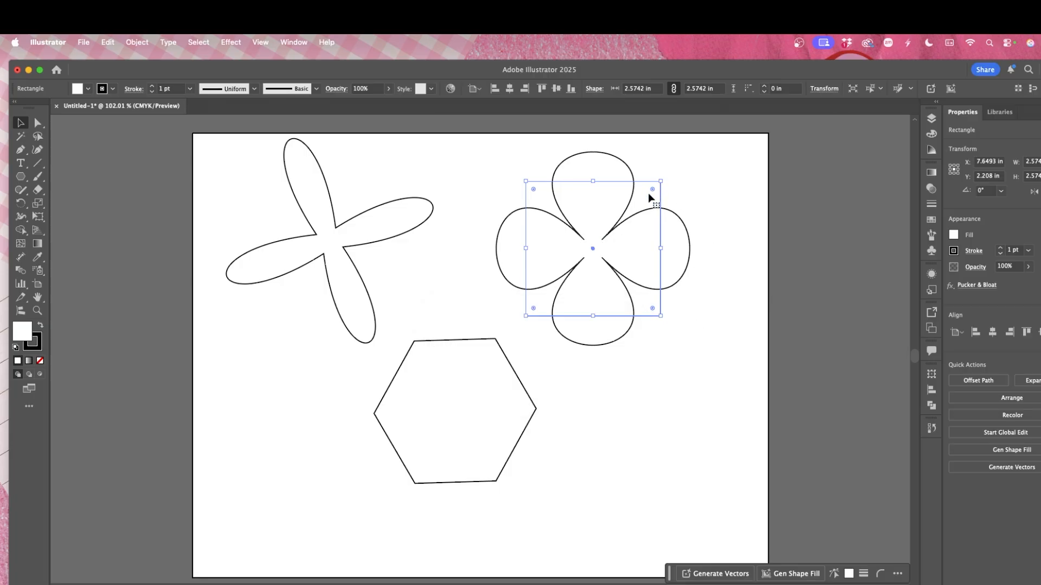
- Round all corners of the bloated square strongly to turn it into a flower with eight narrow petals
left_click_drag(652, 190, 617, 237)
left_click(719, 245)
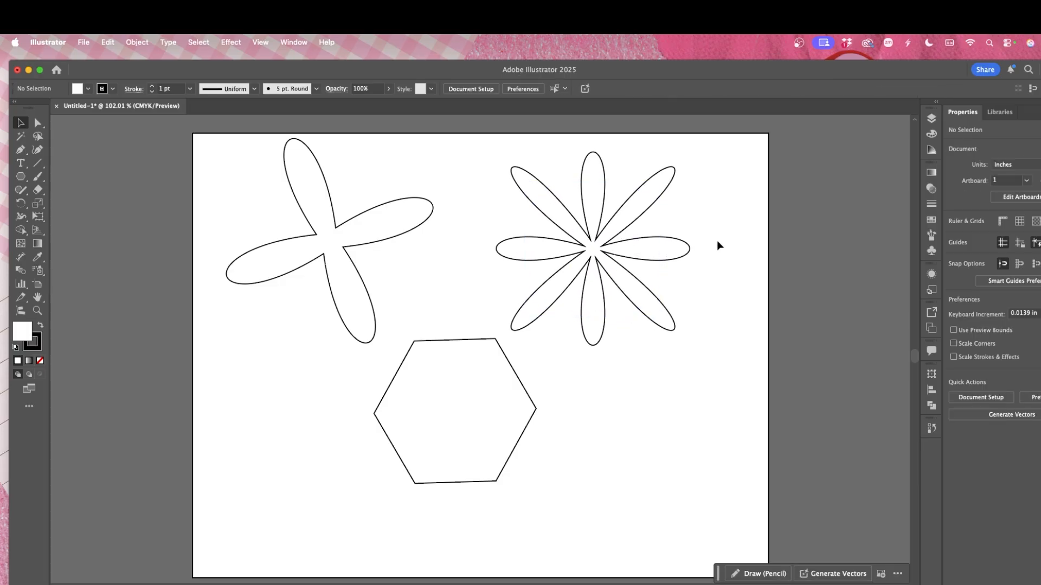
- Apply Pucker & Bloat to the hexagon with enough bloat that its six petals meet at the centre
left_click(460, 345)
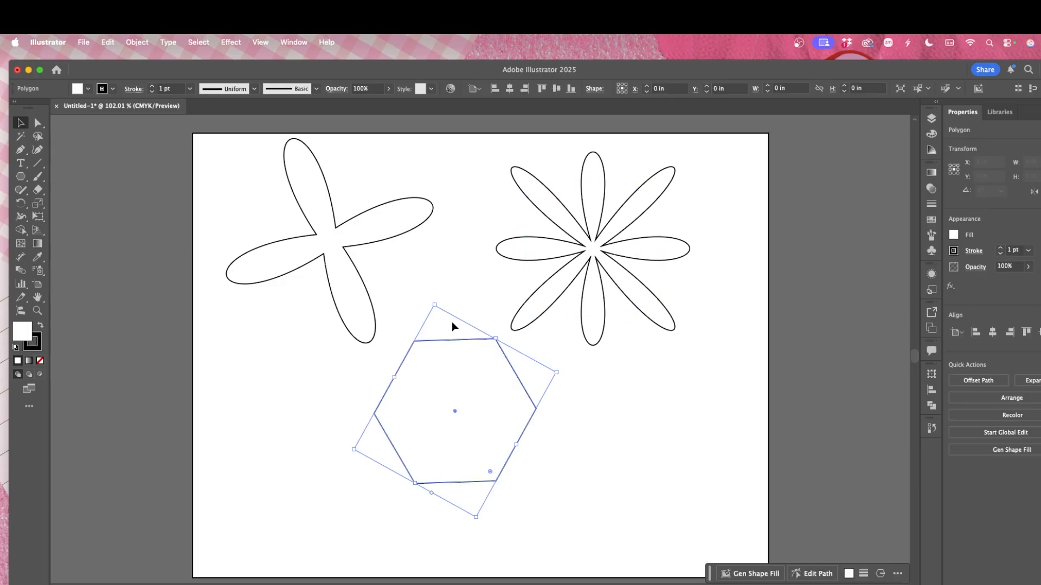
left_click(221, 45)
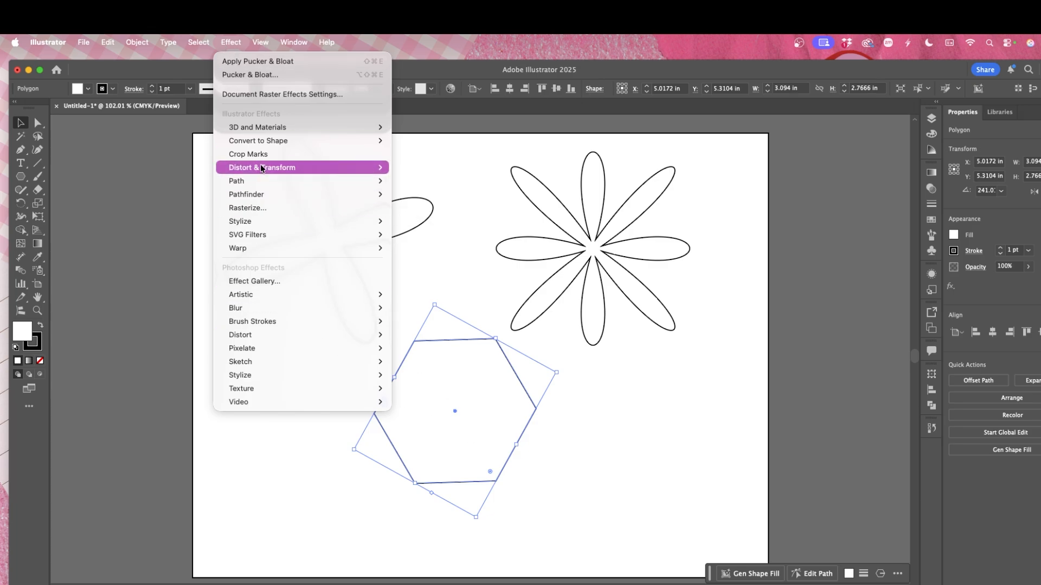
mouse_move(261, 169)
left_click(425, 181)
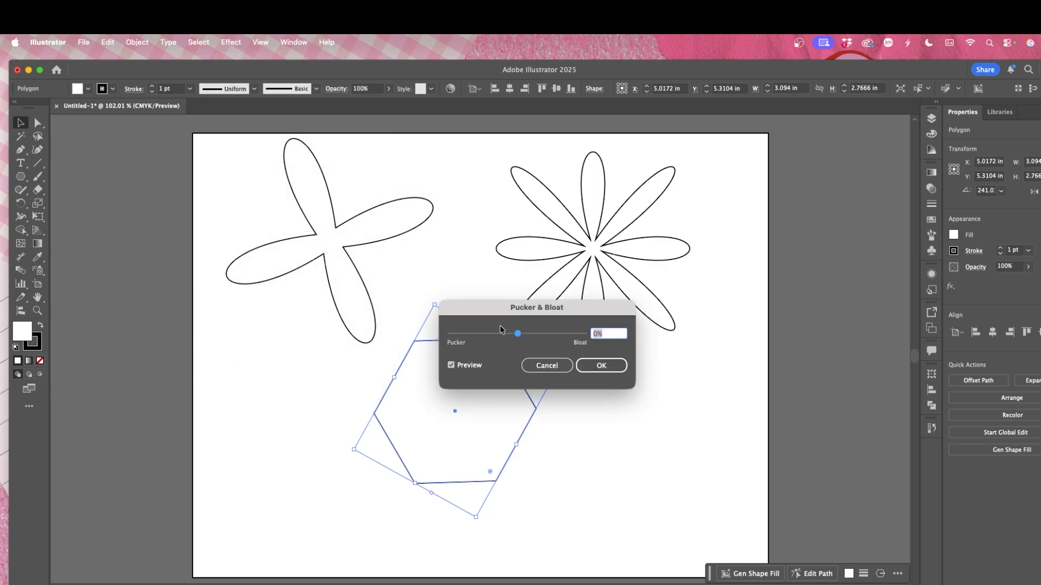
left_click_drag(518, 334, 554, 336)
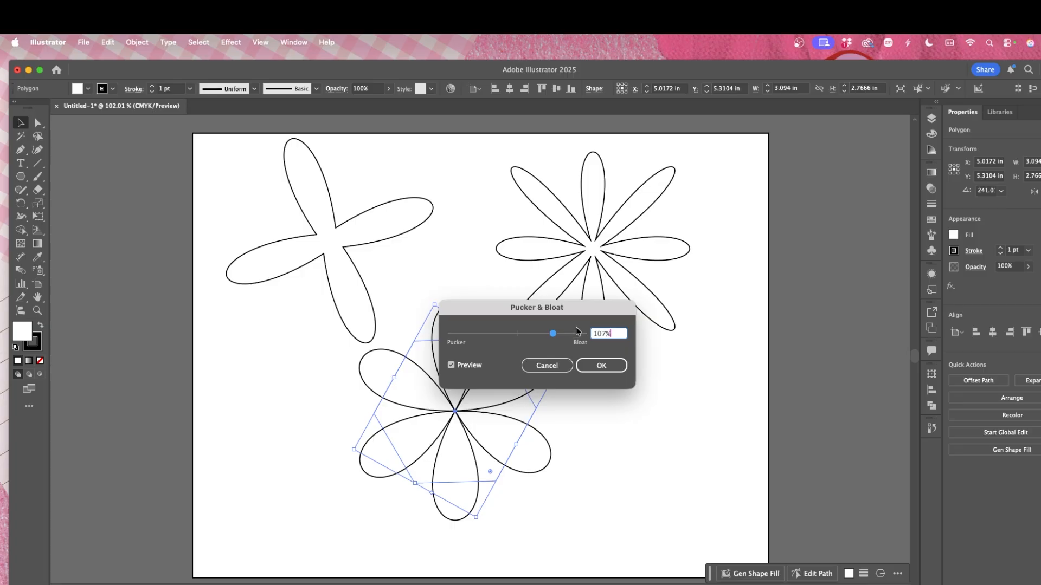
type("1")
key("BackSpace")
key("BackSpace")
key("BackSpace")
left_click(587, 369)
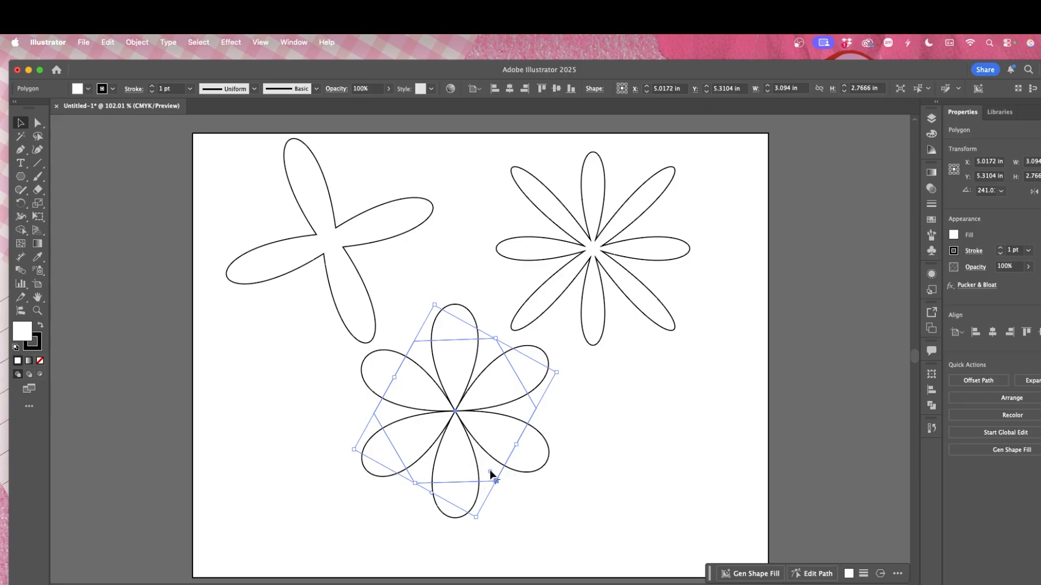
- Try rounding the corners of the six-petal flower's hexagon and undo the rounding
mouse_move(493, 476)
left_mouse_down()
mouse_move(465, 464)
mouse_move(477, 462)
left_mouse_up()
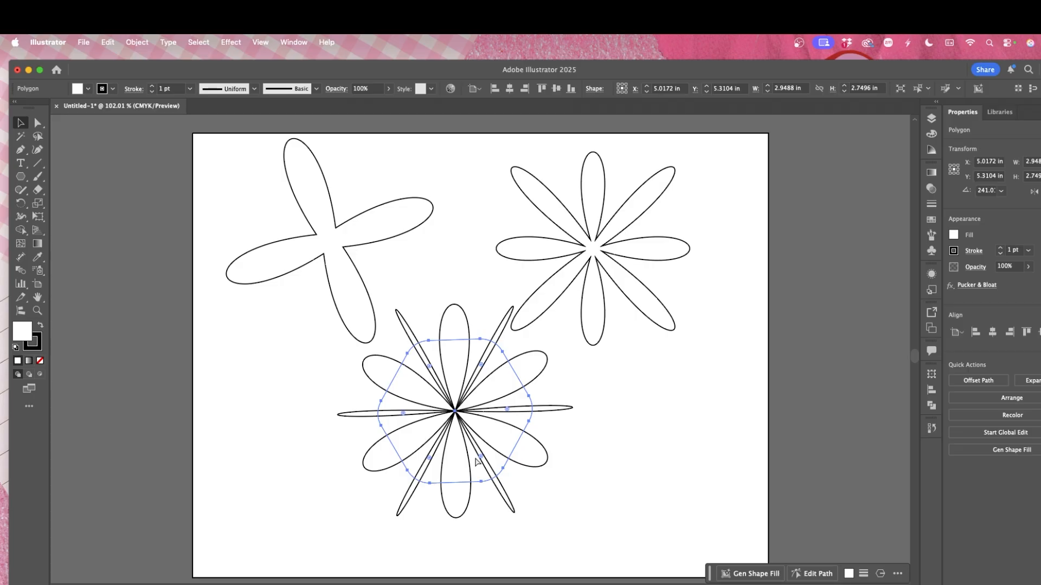
key("super+z")
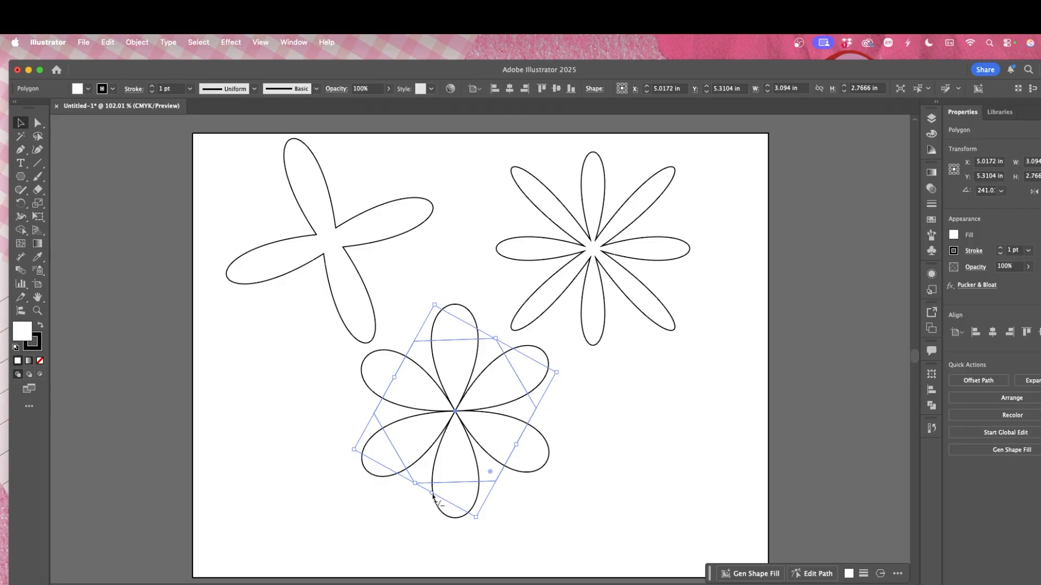
- Increase the six-petal flower's polygon to 11 sides and rotate the flower slightly clockwise
left_click_drag(433, 495, 383, 457)
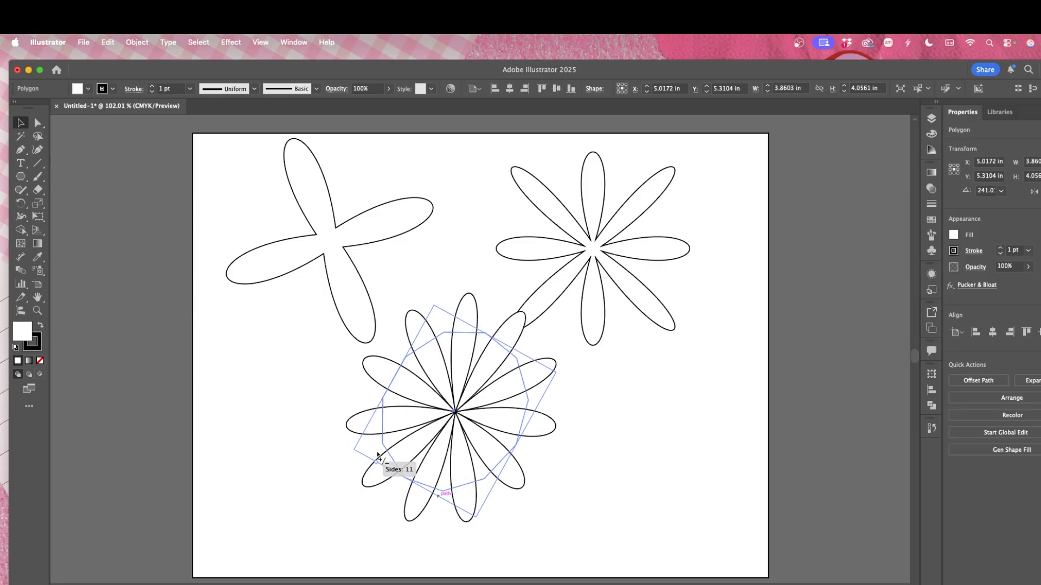
mouse_move(375, 450)
left_mouse_down()
mouse_move(404, 469)
mouse_move(380, 449)
left_mouse_up()
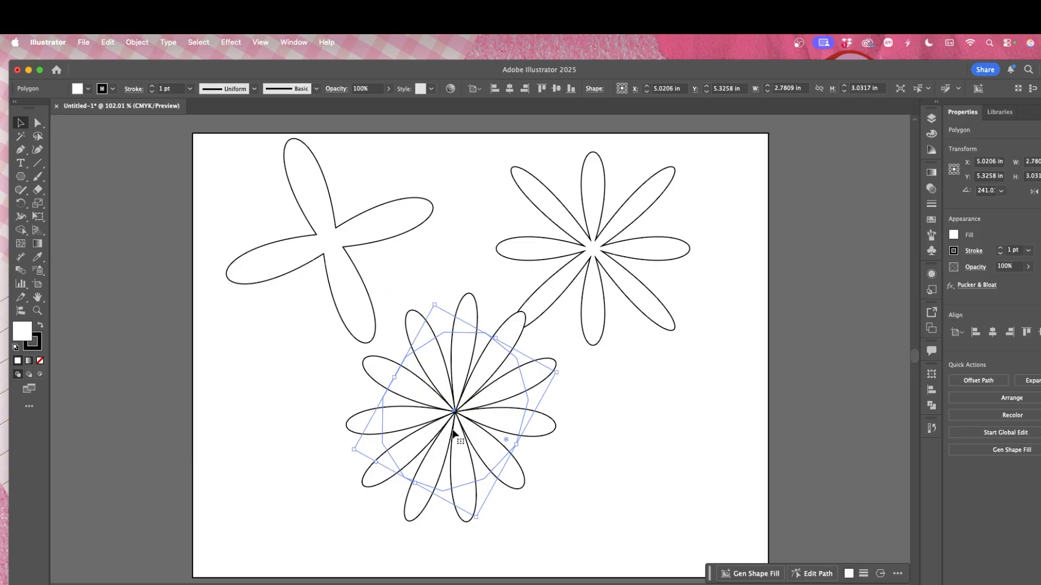
mouse_move(507, 438)
left_mouse_down()
mouse_move(498, 438)
mouse_move(518, 451)
left_mouse_up()
left_click(238, 386)
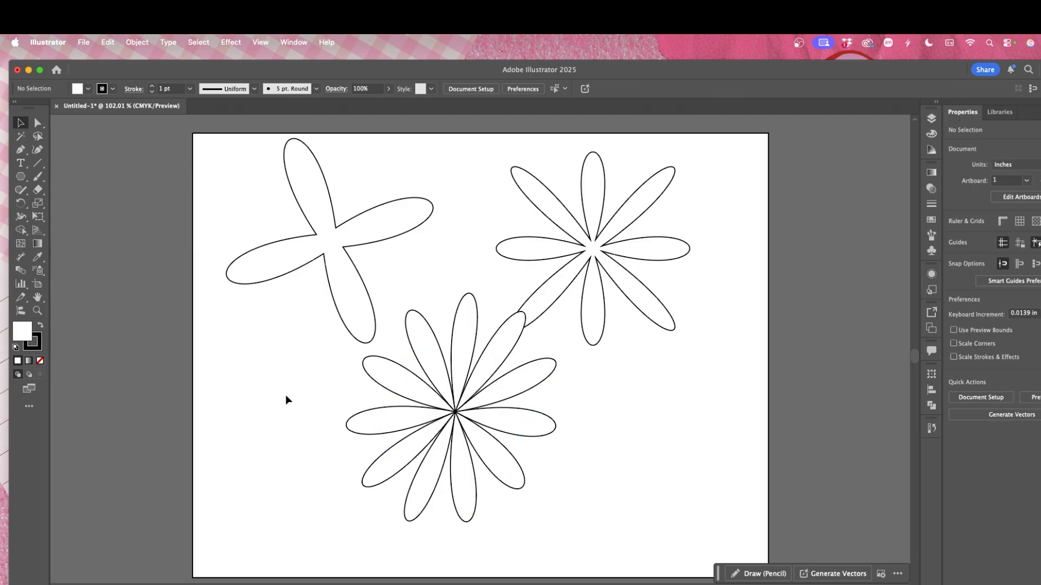
left_click(463, 424)
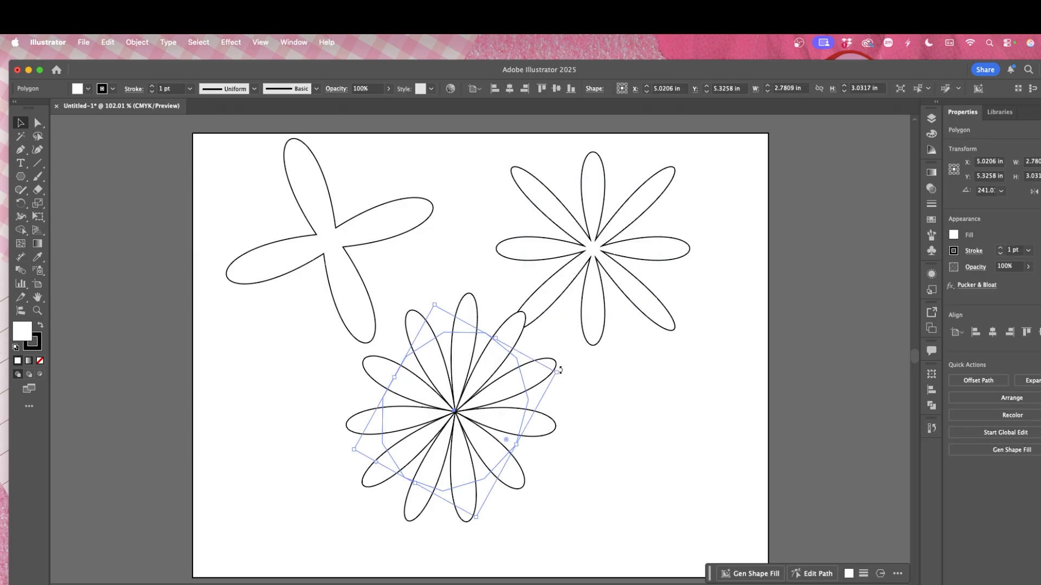
mouse_move(560, 370)
left_mouse_down()
mouse_move(562, 422)
mouse_move(562, 382)
left_mouse_up()
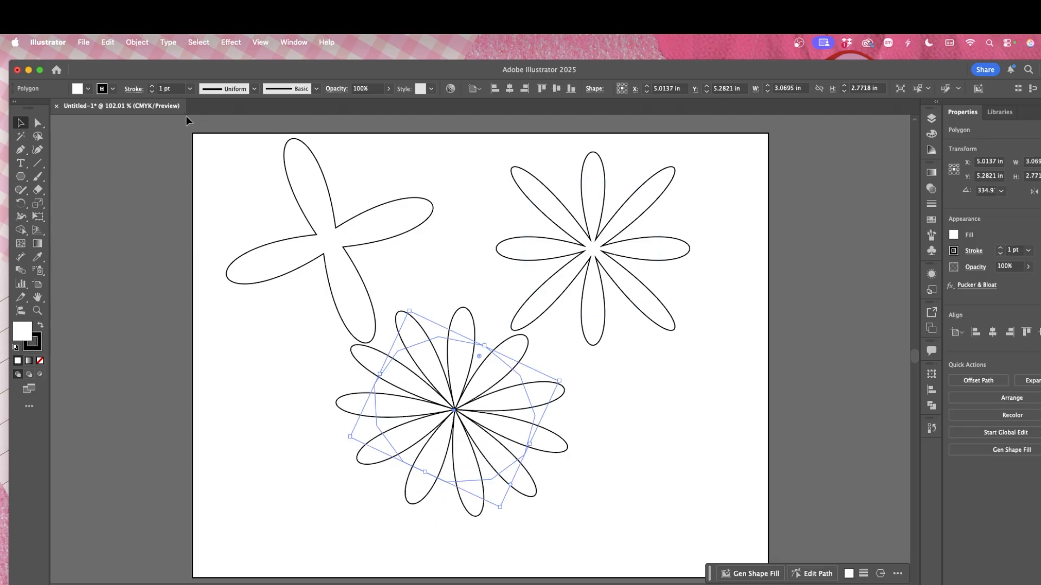
- Delete all three flowers to clear the artboard
left_click_drag(216, 144, 765, 556)
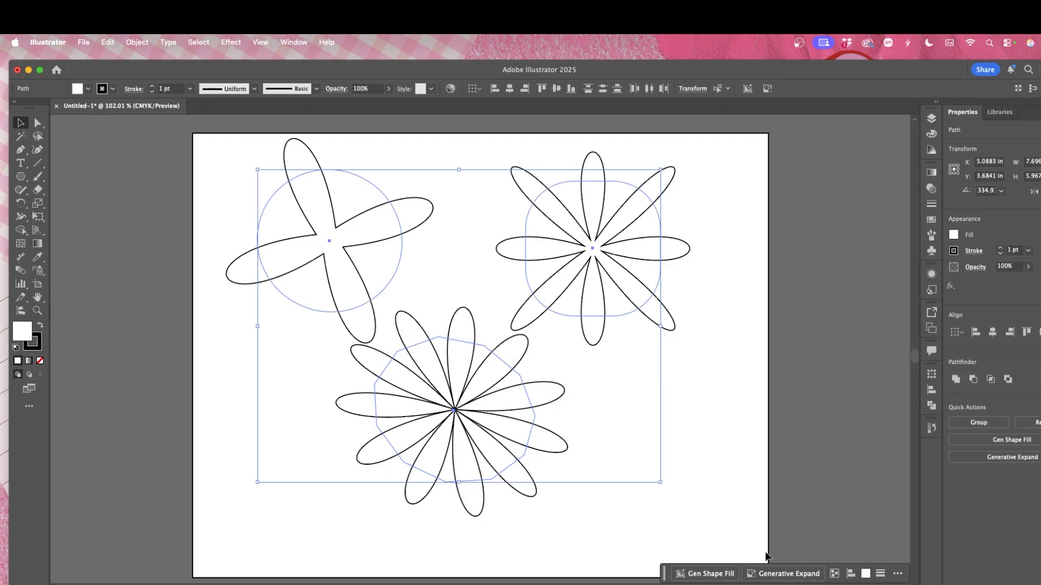
key("Delete")
- Draw a pointed-top hexagon about 3.23 in wide and 3.72 in high and move it down fully onto the artboard
left_click(20, 176)
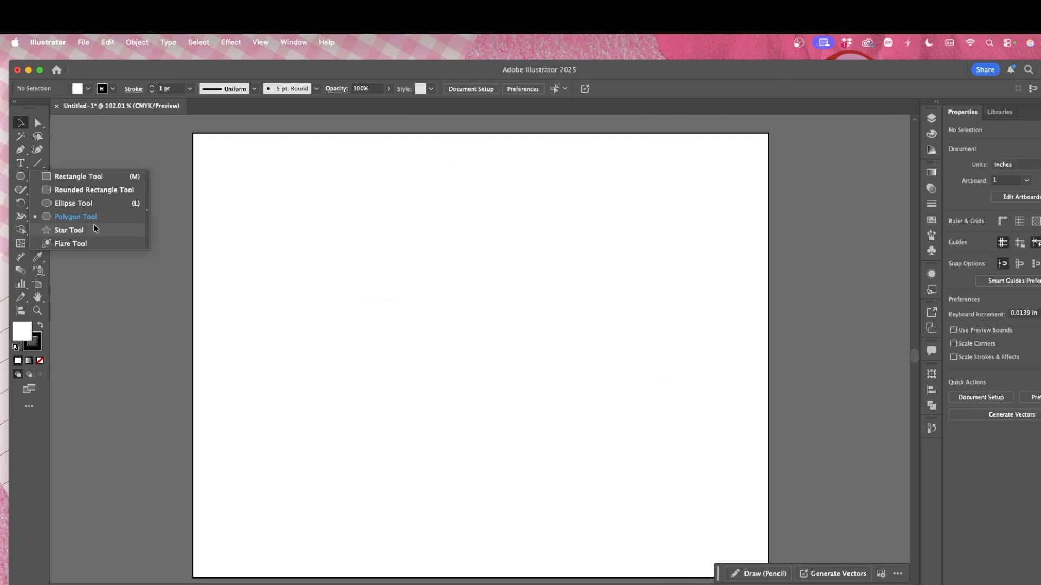
left_click(76, 217)
left_click_drag(360, 220, 372, 242)
mouse_move(429, 291)
left_mouse_down()
mouse_move(430, 272)
mouse_move(444, 268)
left_mouse_up()
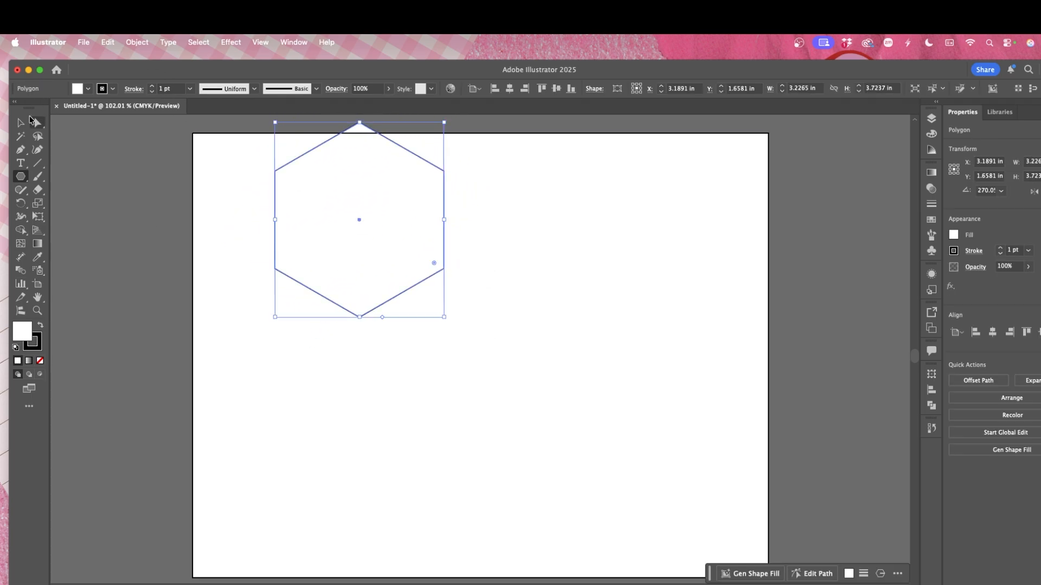
key("v")
left_click_drag(402, 235, 406, 306)
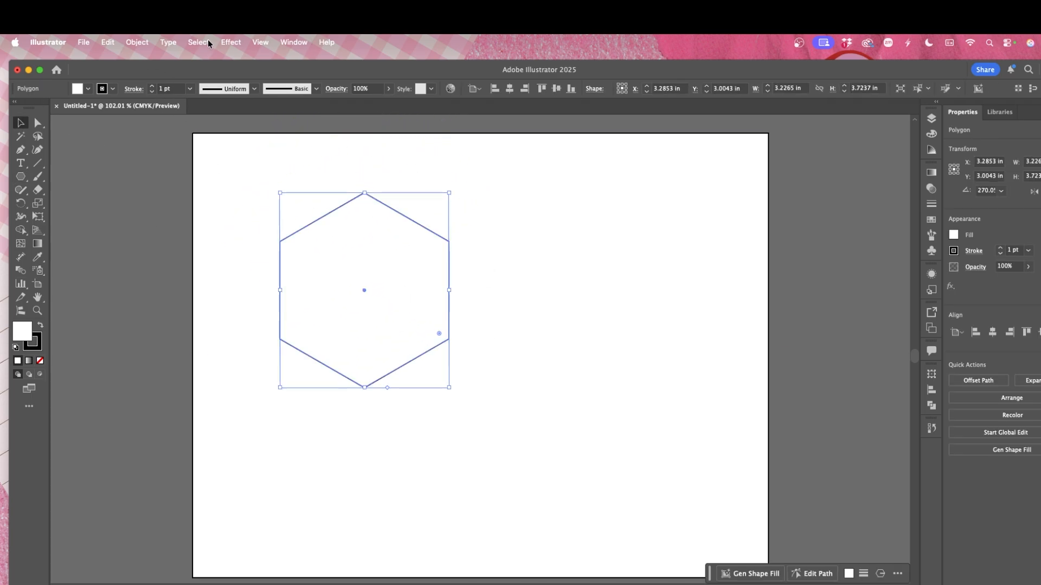
- Apply a Pucker & Bloat effect of 100% to the hexagon
left_click(231, 42)
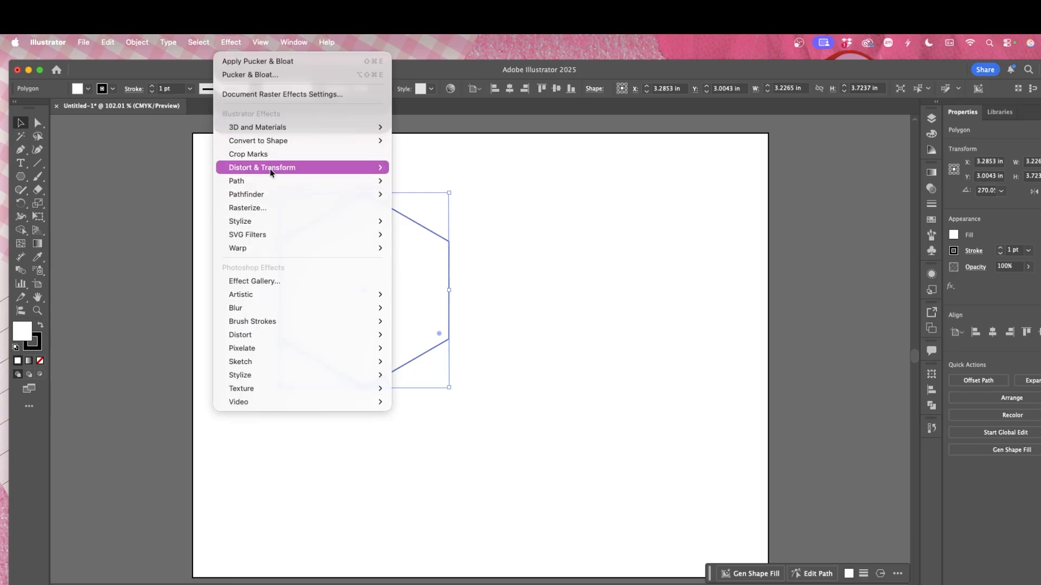
mouse_move(293, 167)
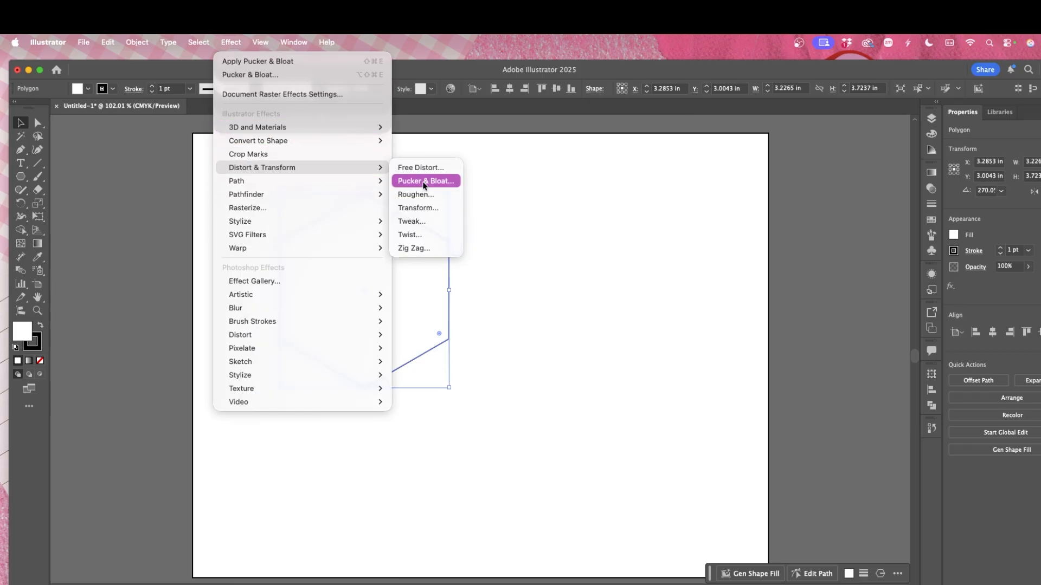
left_click(424, 182)
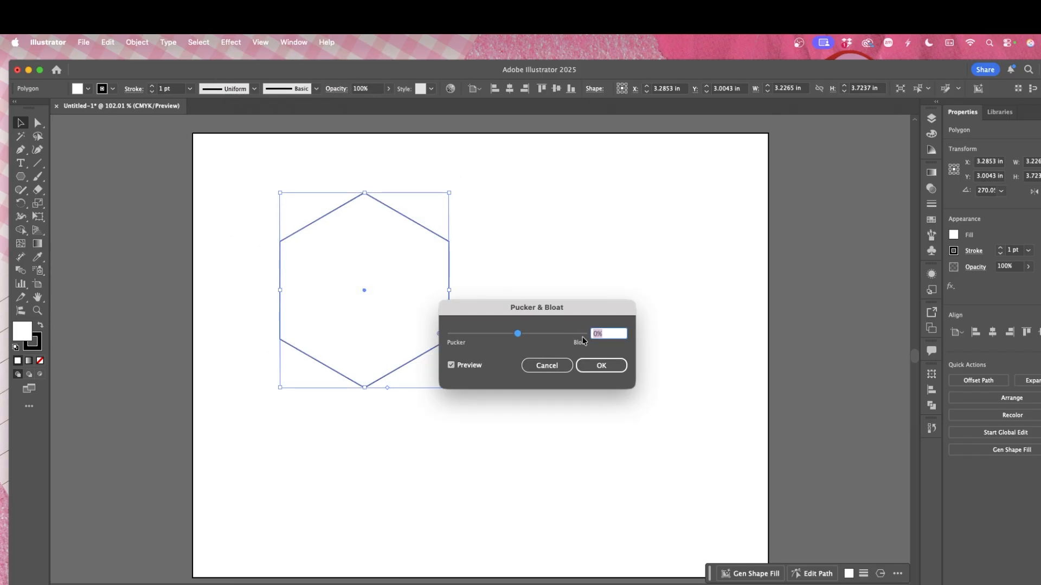
type("100")
key("Return")
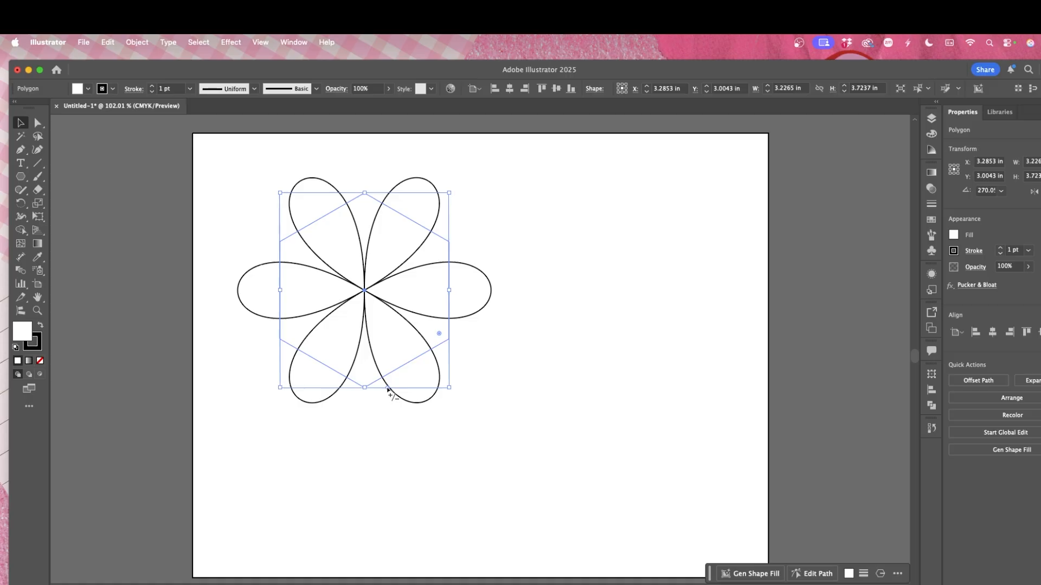
- Increase the flower's polygon to 11 sides and move the flower to about the middle of the artboard
left_click_drag(388, 390, 291, 379)
left_click(18, 124)
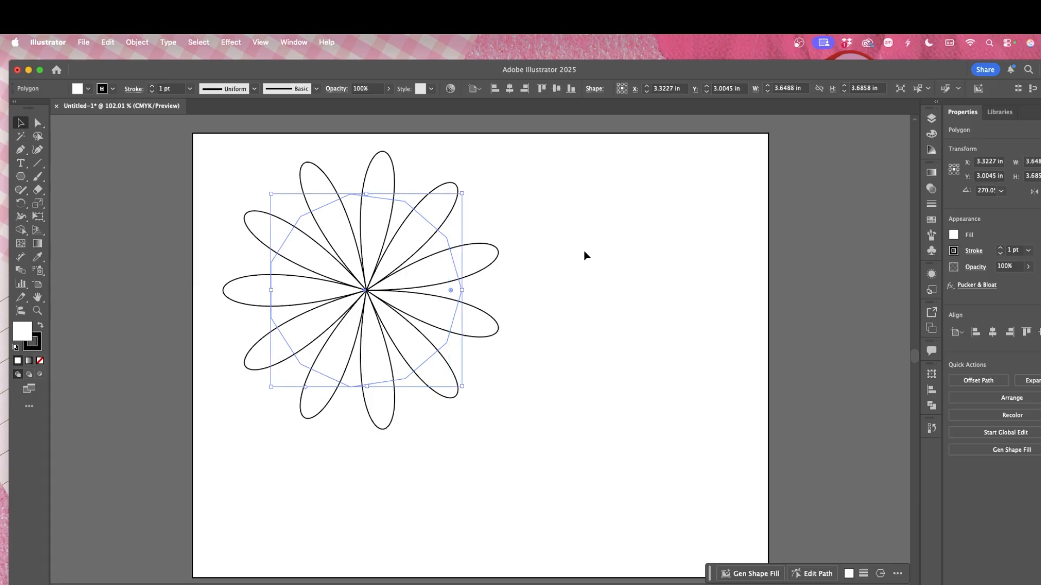
left_click(584, 251)
left_click_drag(351, 274, 449, 324)
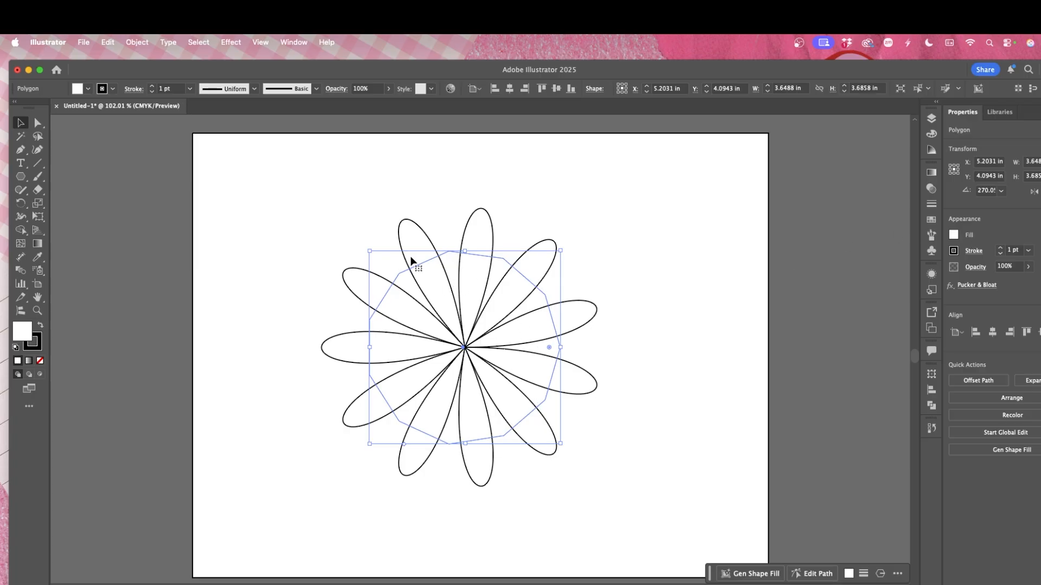
- Duplicate the flower and rotate the copy over the original so its petals fill the gaps, with a 0.25 pt stroke
left_click_drag(462, 319, 483, 320)
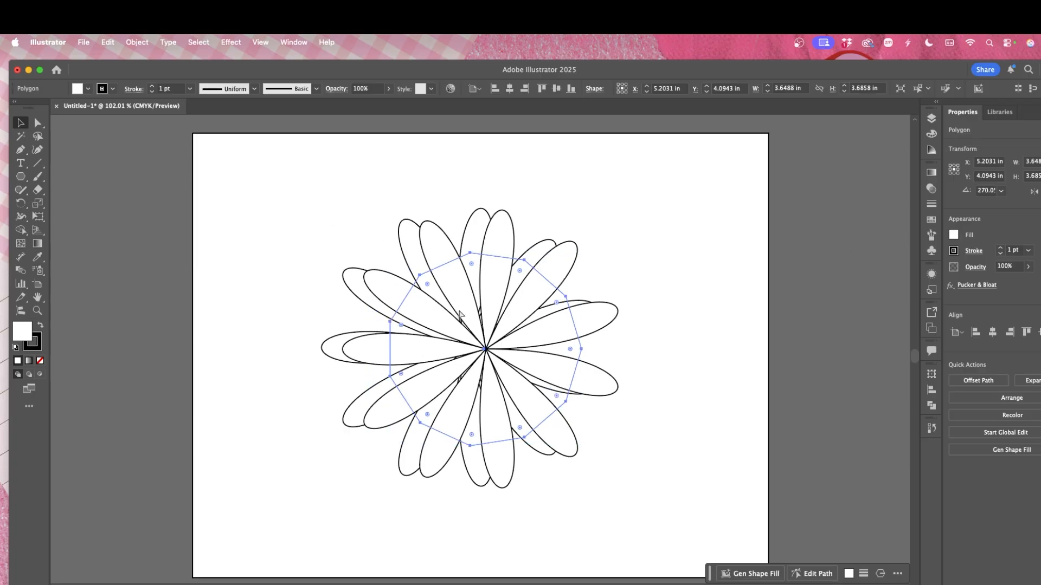
left_click_drag(542, 345, 628, 344)
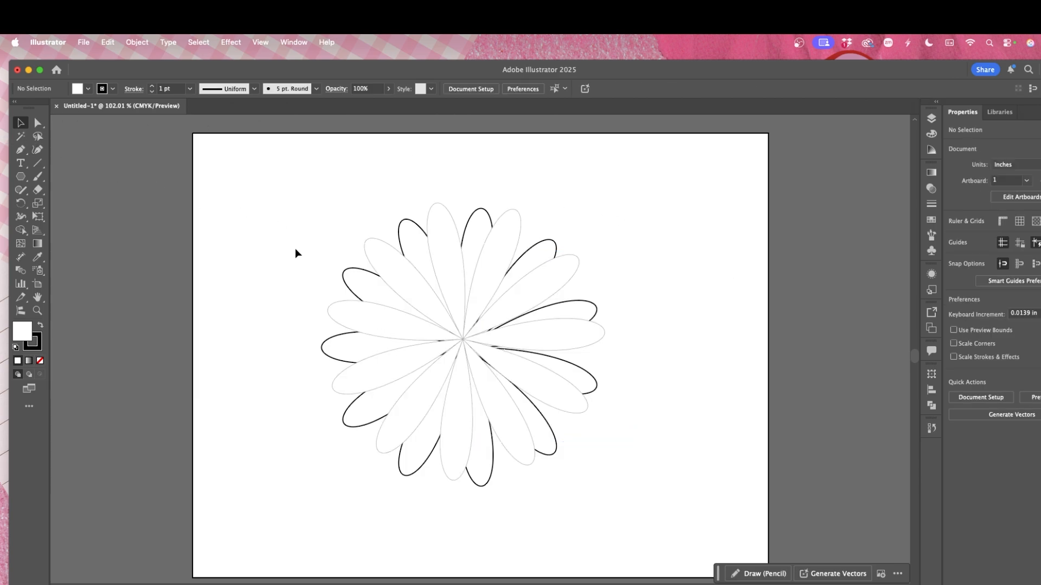
- Set the original back flower's stroke to 0.25 pt and center the rotated copy over it again
left_click(346, 269)
left_click_drag(439, 293, 503, 325)
left_click(362, 275)
left_click(347, 289)
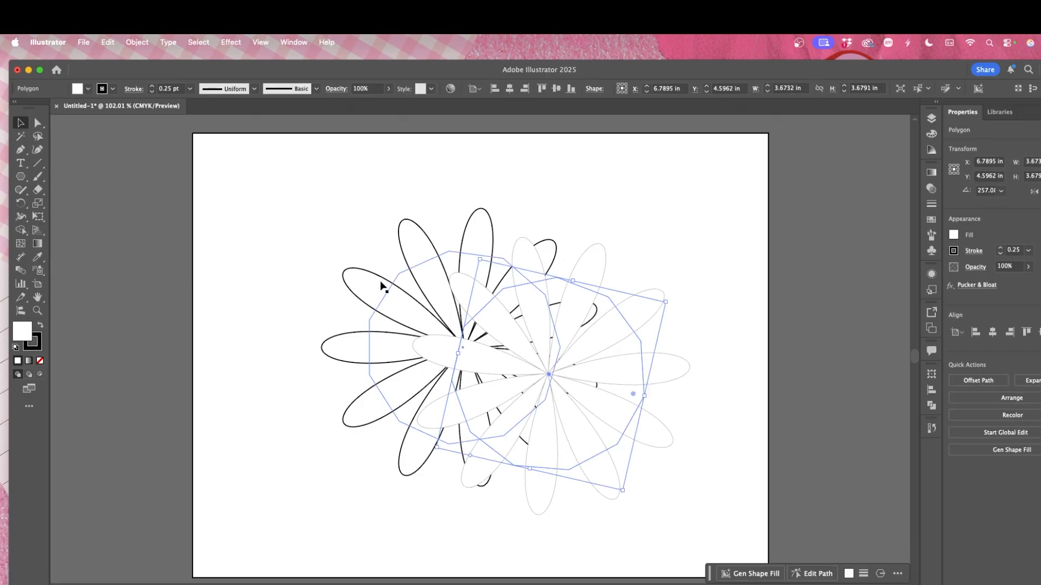
left_click_drag(413, 251, 420, 252)
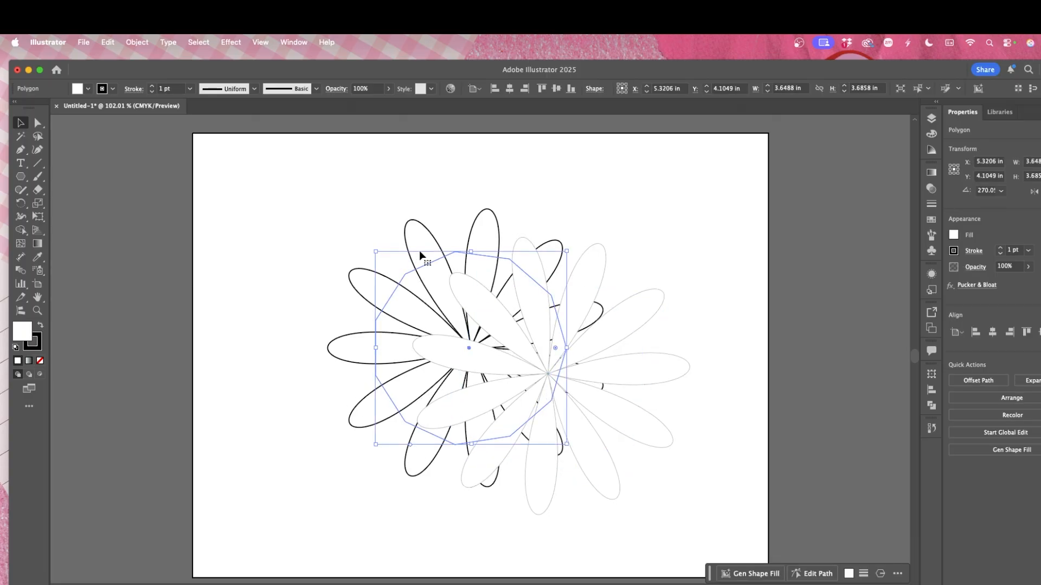
left_click(1000, 253)
left_click(1000, 253)
left_click(1001, 252)
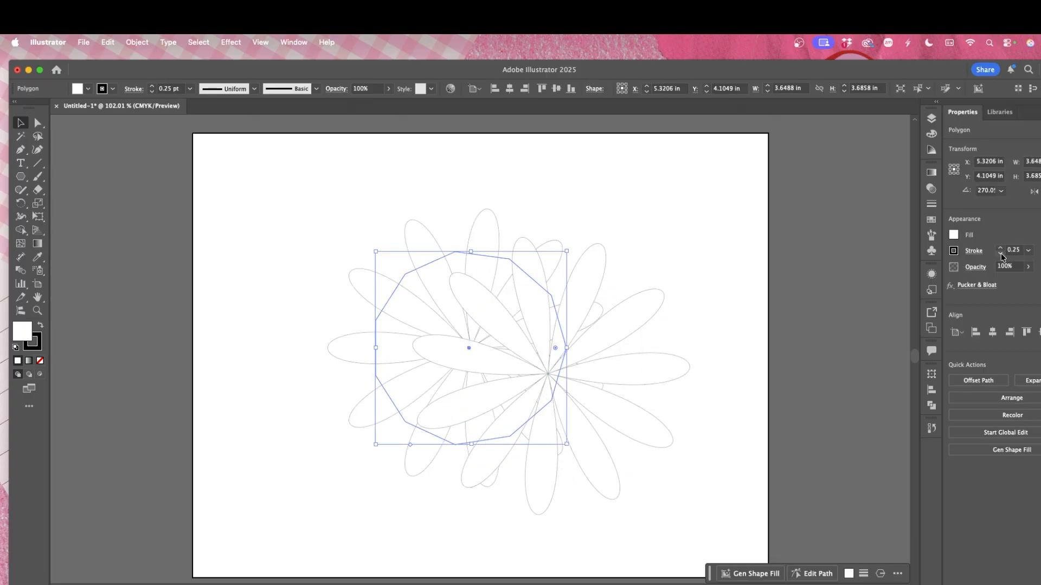
left_click(1001, 254)
left_click(1001, 247)
left_click(735, 265)
left_click_drag(657, 304, 577, 273)
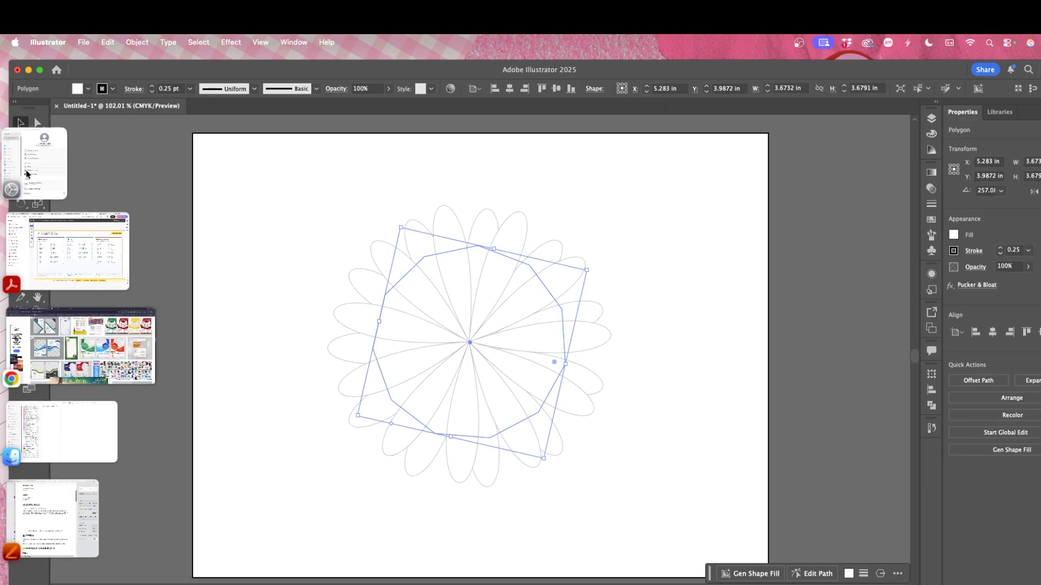
- Draw a circle about 0.38 in wide and place it at the center of the layered flower
left_click_drag(20, 177, 67, 200)
left_click_drag(682, 321, 469, 338)
left_click(20, 123)
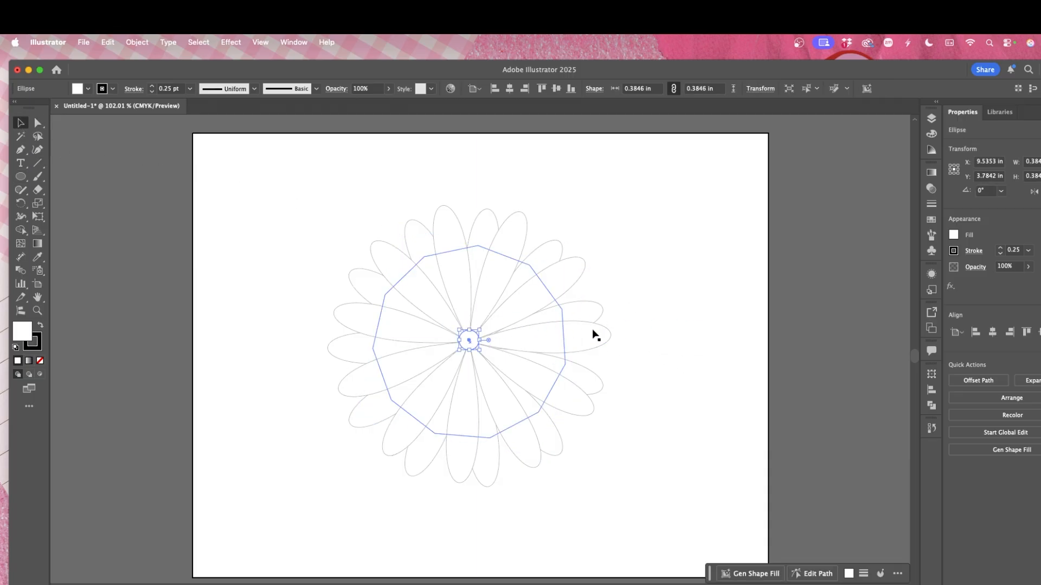
left_click(754, 324)
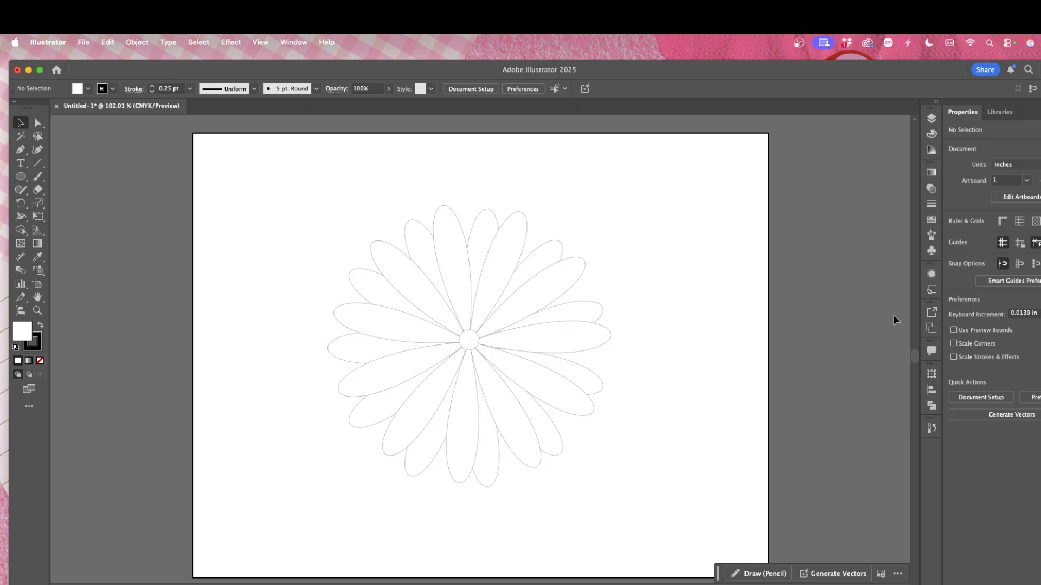
- Fill the back flower with yellow
left_click(499, 210)
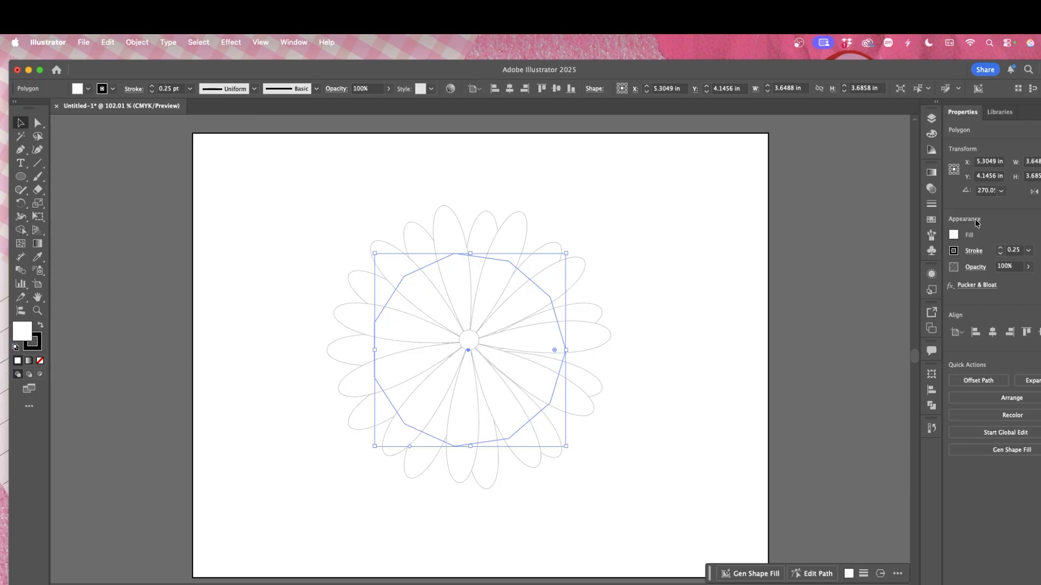
left_click(954, 237)
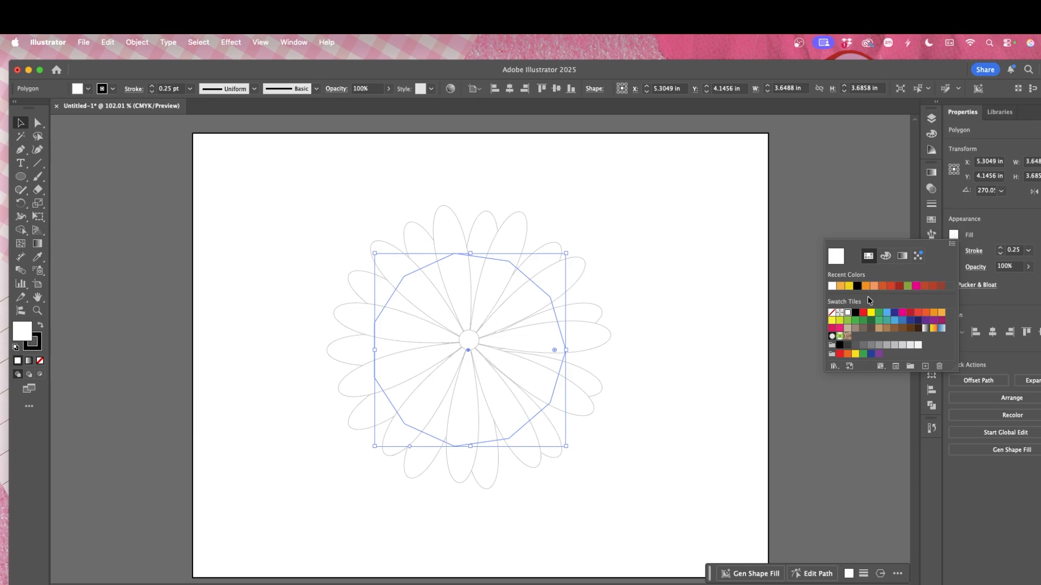
left_click(849, 285)
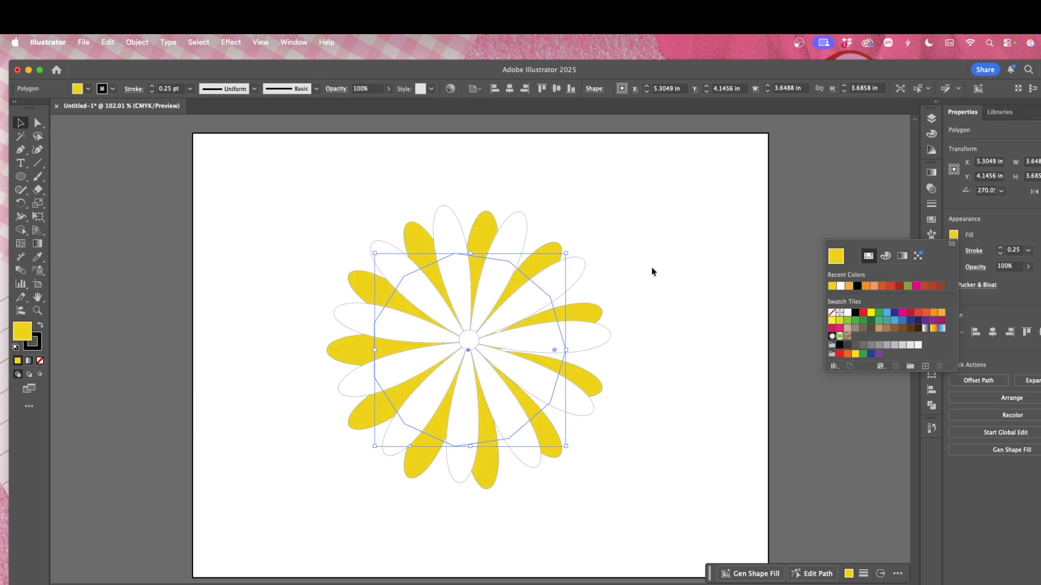
- Create a new layer above Layer 1 and move the yellow flower onto it
left_click(932, 121)
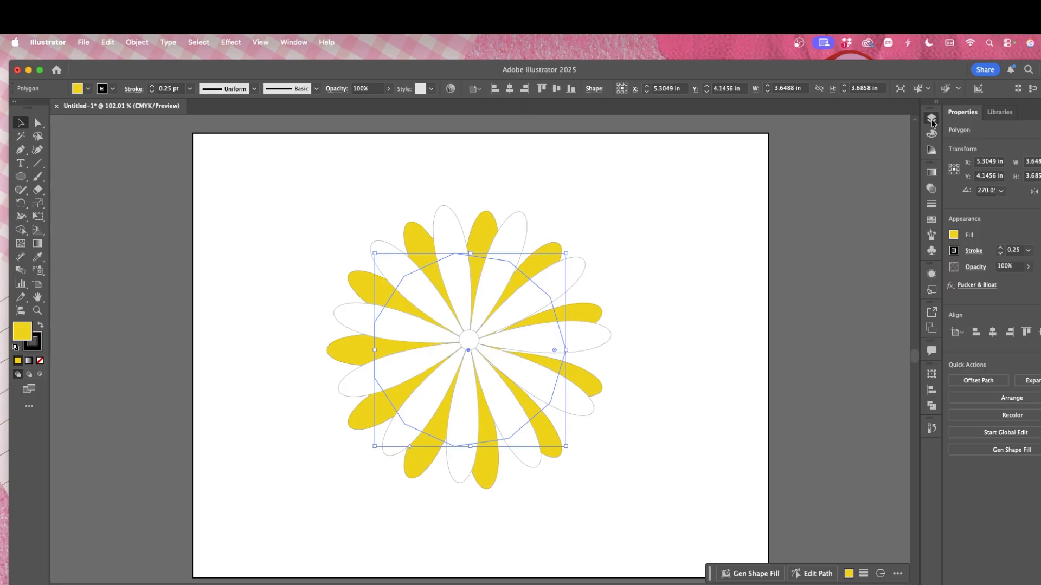
left_click(932, 122)
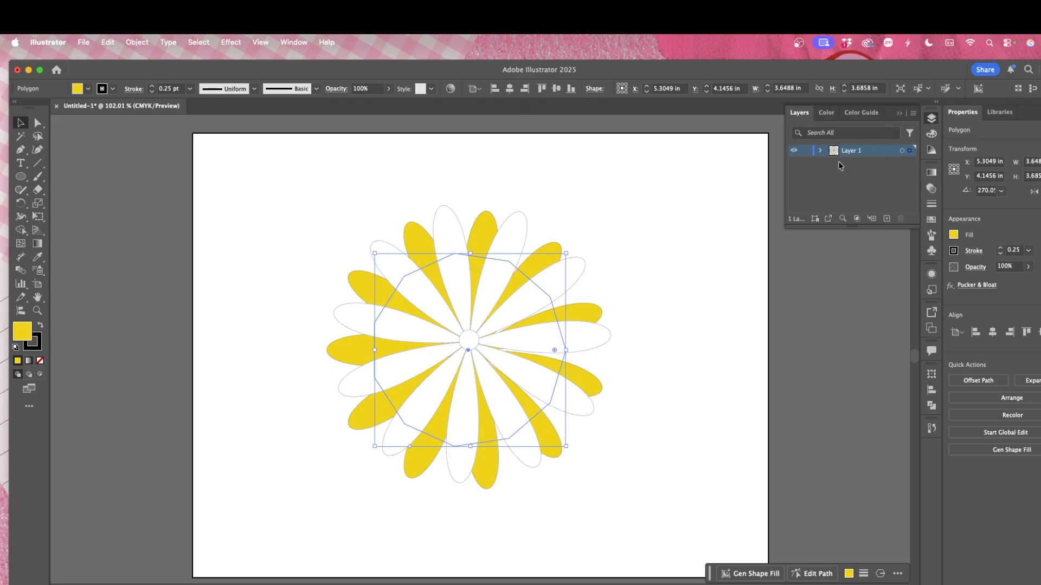
left_click(887, 219)
left_click_drag(909, 163, 910, 150)
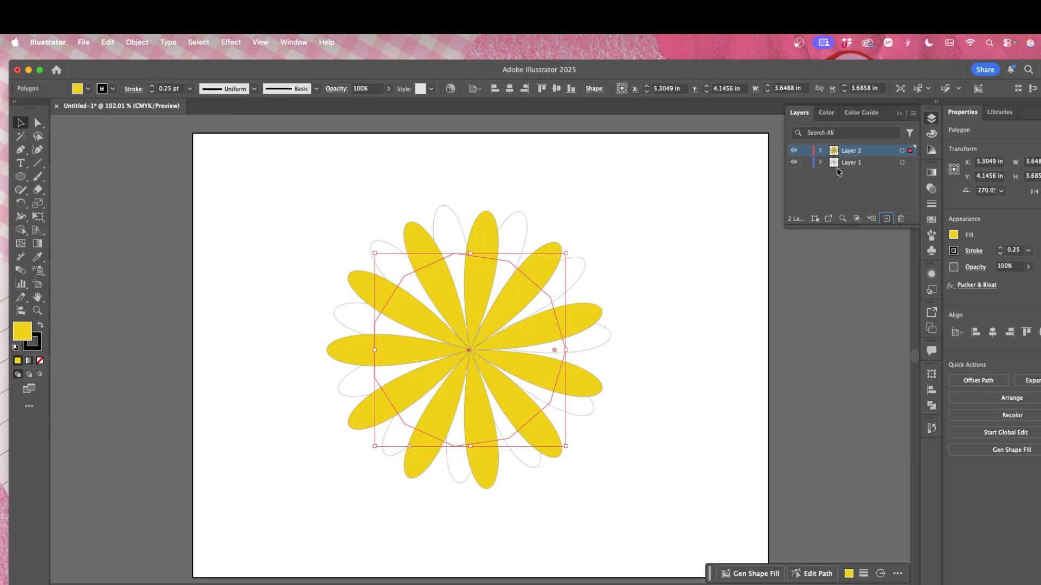
left_click(807, 180)
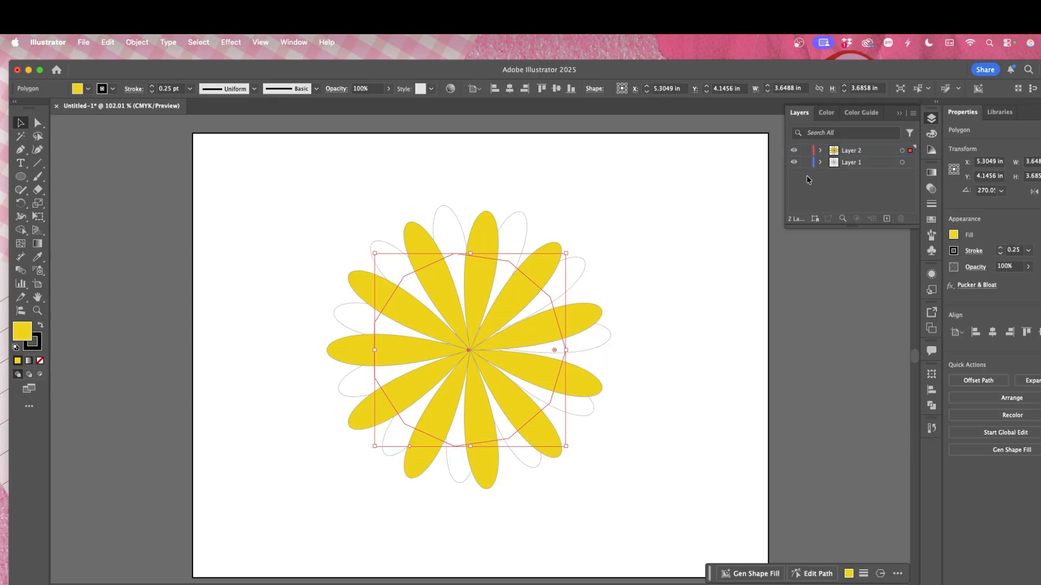
left_click(598, 233)
- Change the yellow flower's fill to the off-white hex color FFFDFA
left_click(486, 239)
left_click(955, 235)
left_click(955, 236)
left_click(954, 236, "shift")
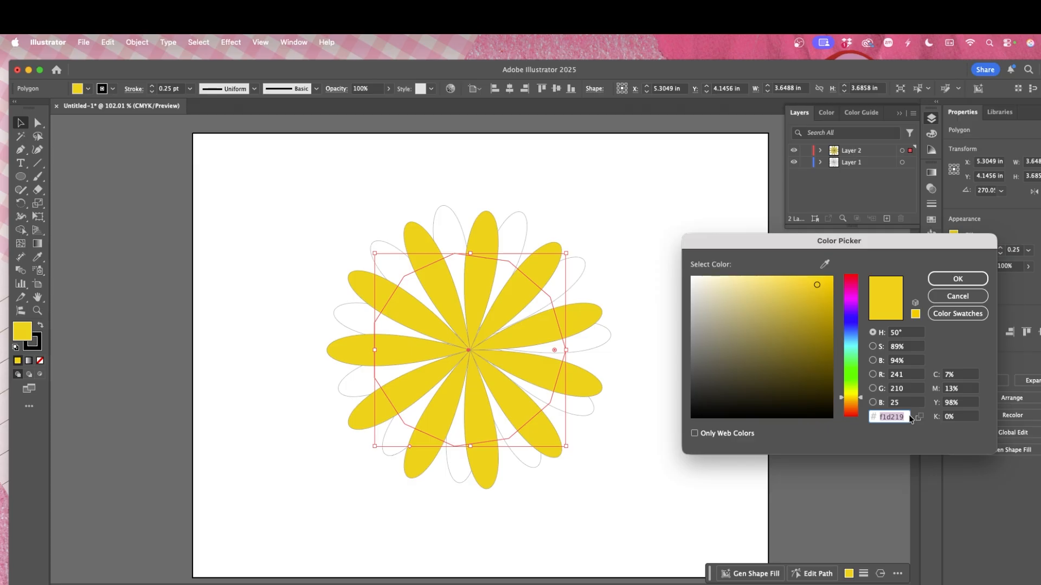
type("F7F1E8")
double_click(897, 422)
type("FF")
key("Caps_Lock")
type("FDF")
key("Caps_Lock")
type("A")
key("Return")
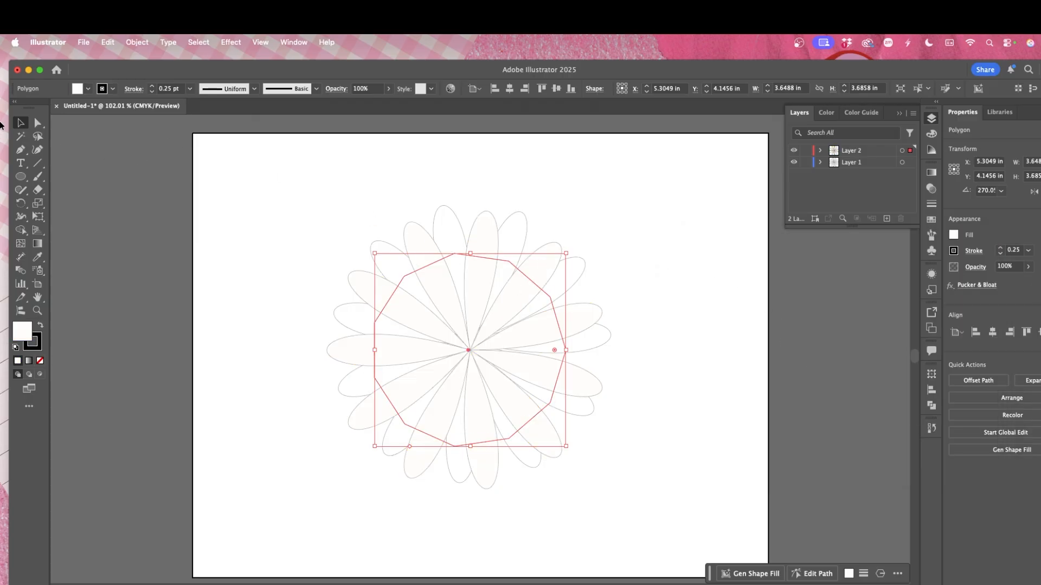
- Apply the same off-white fill to the rotated flower on Layer 1
left_click(696, 351)
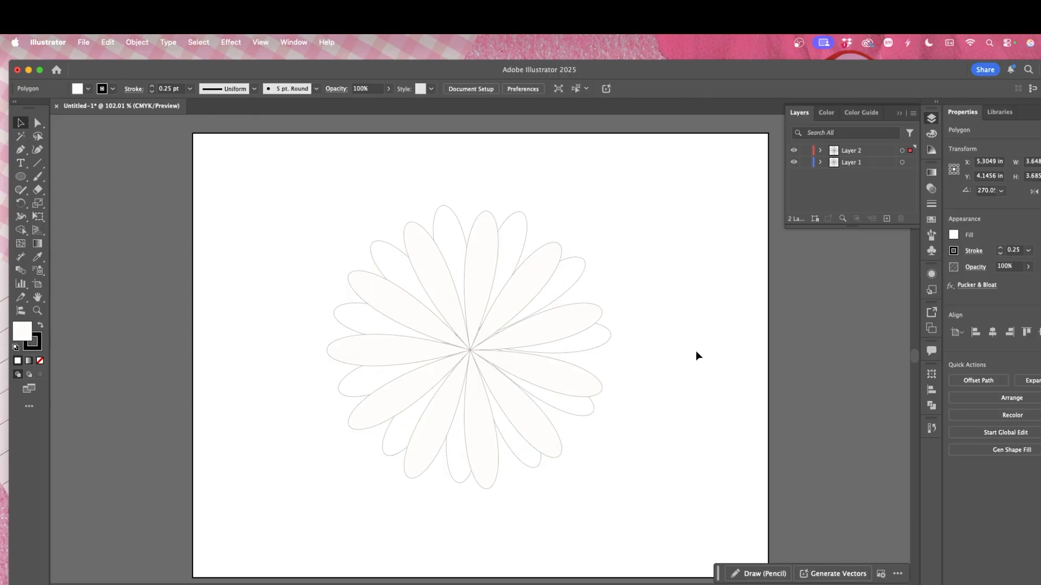
left_click(502, 278)
key("Delete")
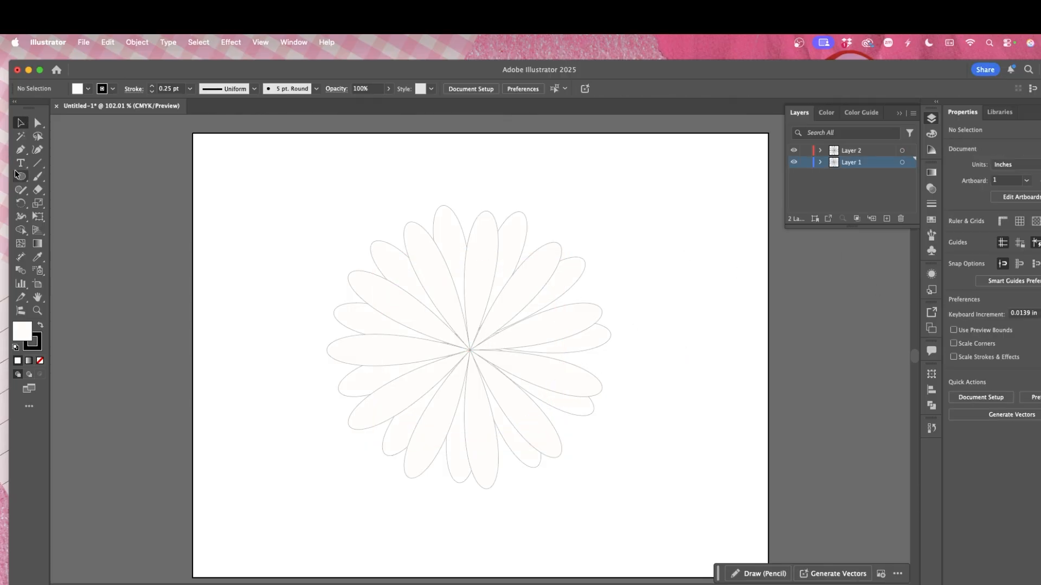
- Draw an 11 by 8.5 in rectangle that covers the whole artboard
left_click(21, 176)
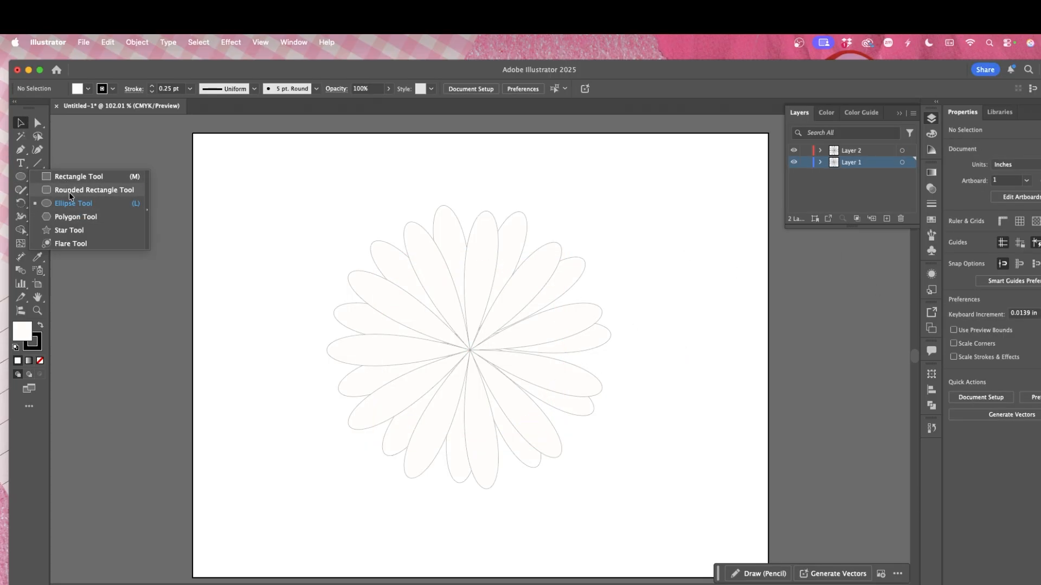
left_click(66, 178)
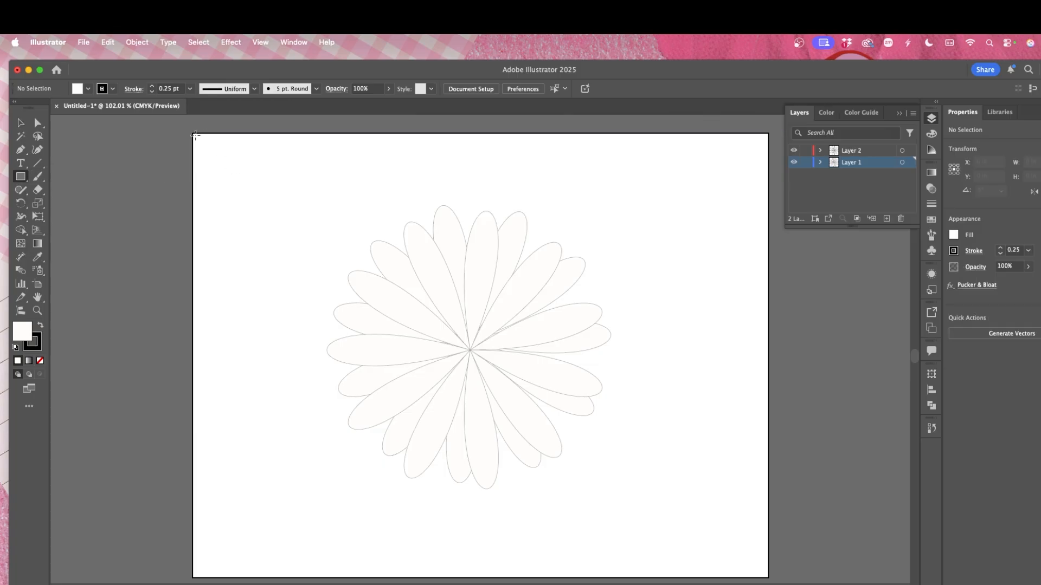
mouse_move(193, 134)
left_mouse_down()
mouse_move(669, 529)
mouse_move(767, 578)
left_mouse_up()
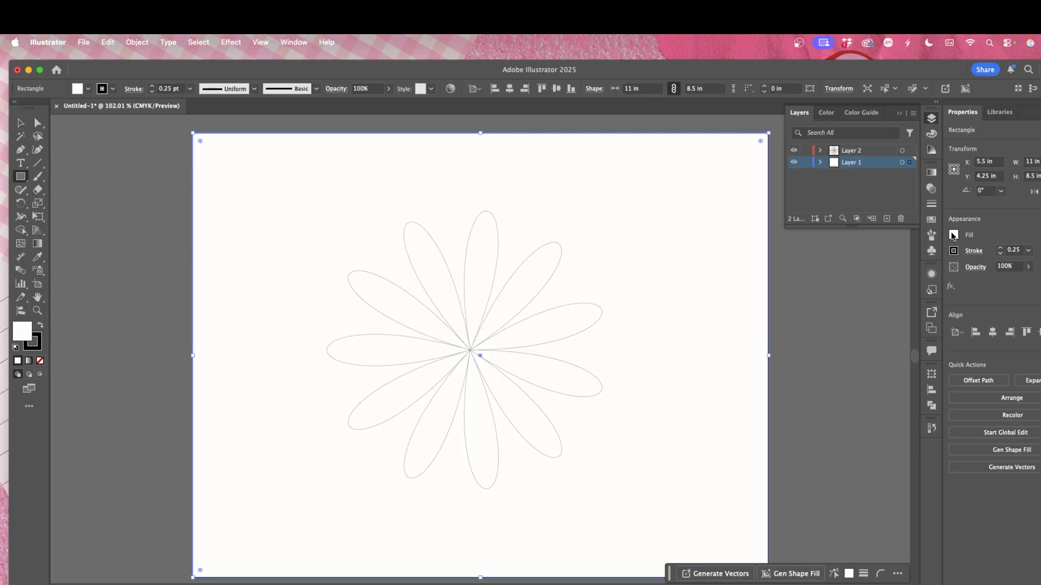
- Fill the background rectangle with the beige hex color F7F3EE
left_click(953, 235)
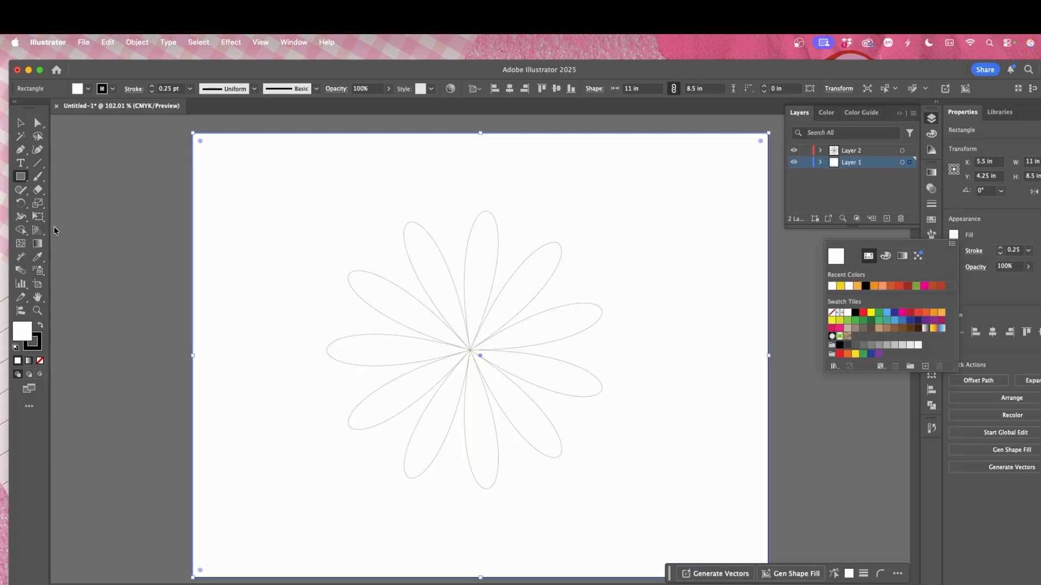
left_click(22, 333)
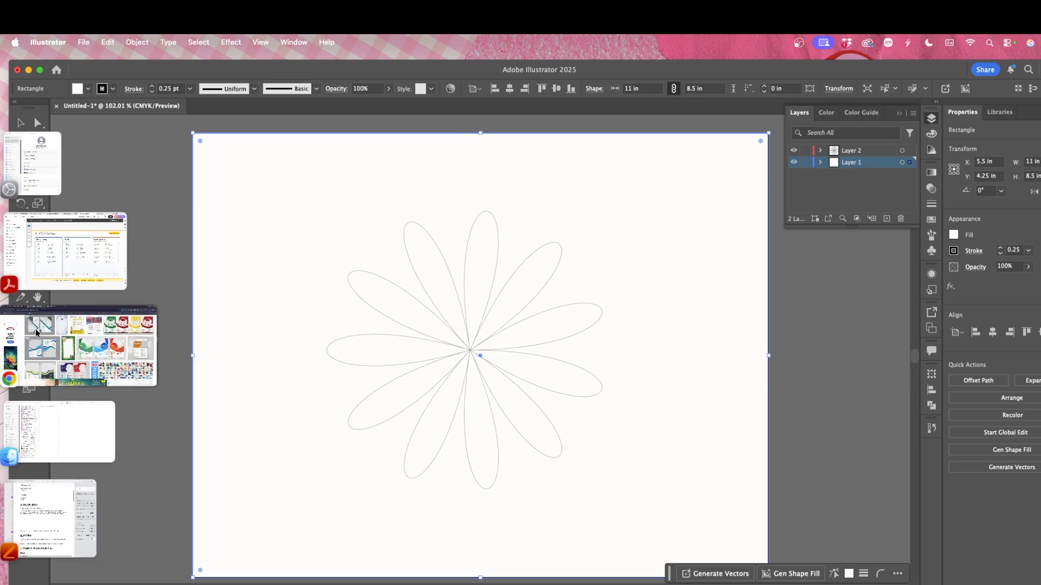
double_click(24, 331)
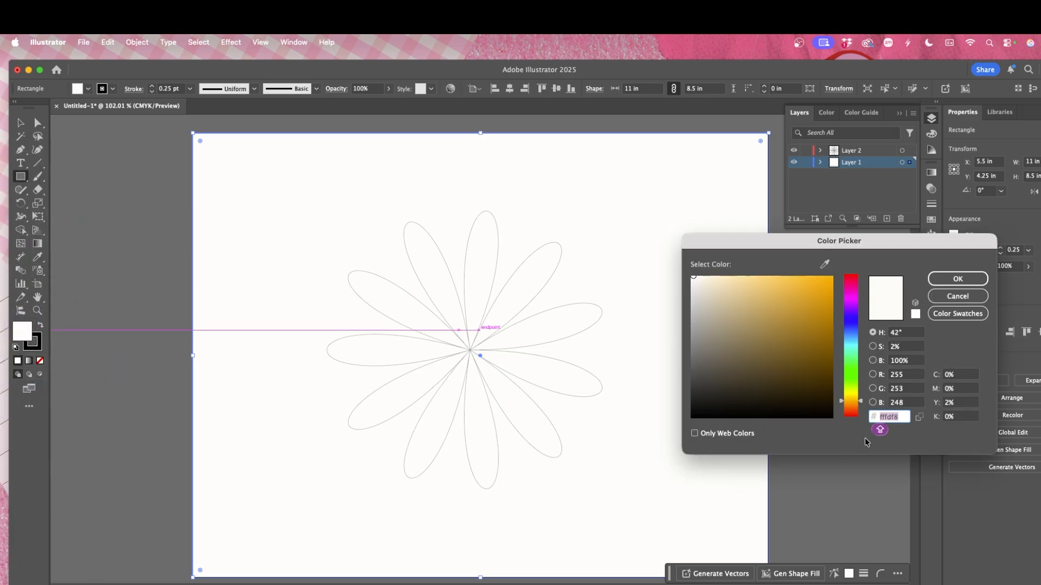
type("F")
type("7F3EE")
key("Return")
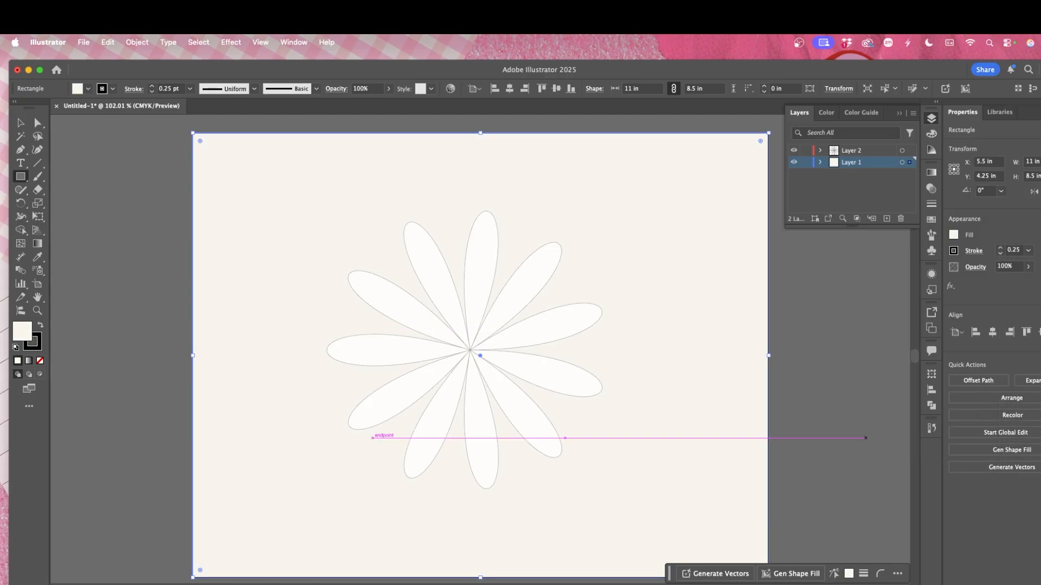
- Move the background rectangle onto a new layer at the bottom of the stack and place Layer 2 below Layer 1
left_click(857, 156)
left_click(887, 219)
left_click_drag(910, 174, 857, 182)
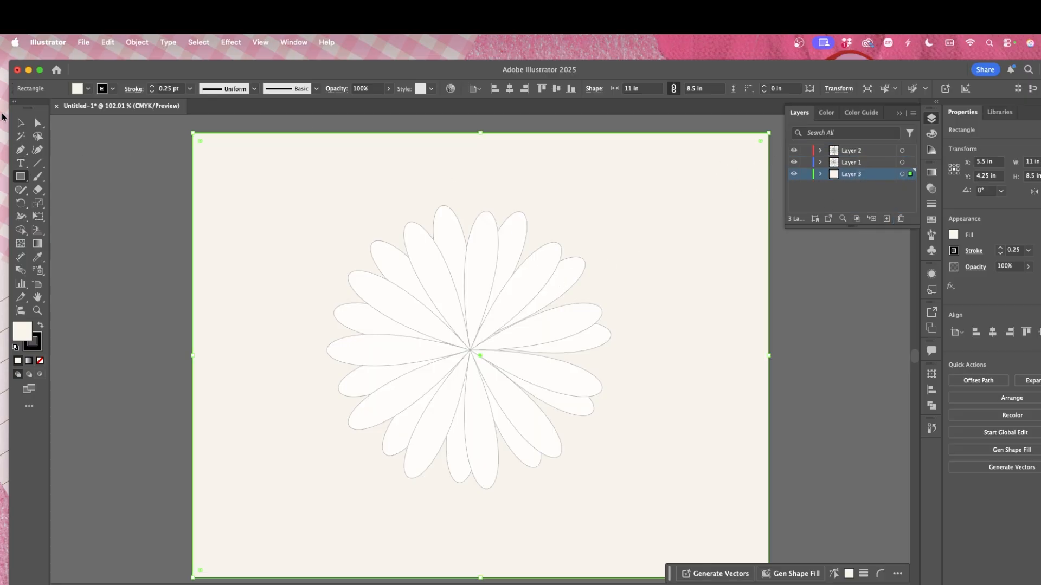
key("v")
left_click(860, 211)
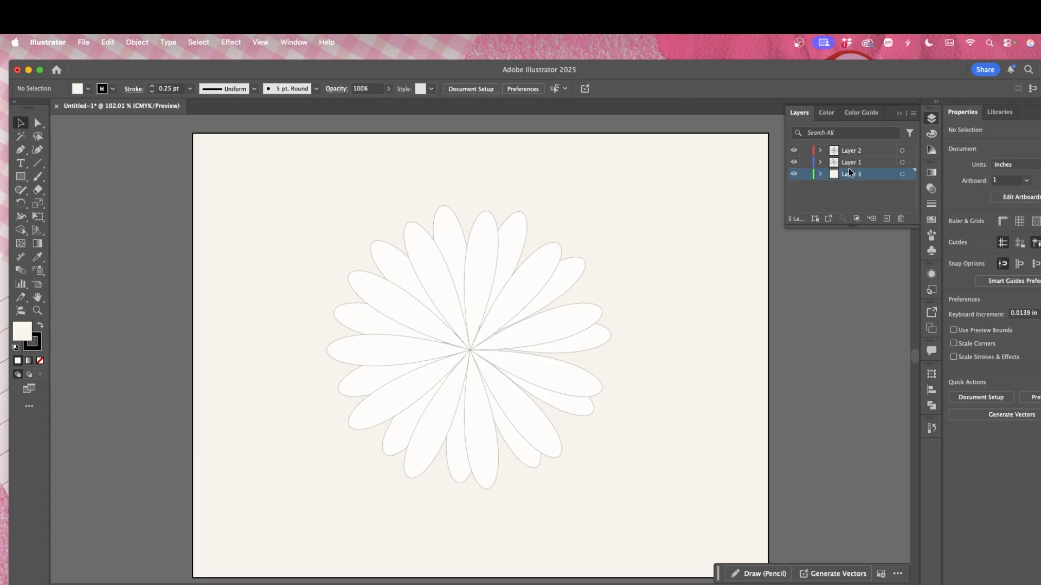
left_click_drag(848, 151, 846, 165)
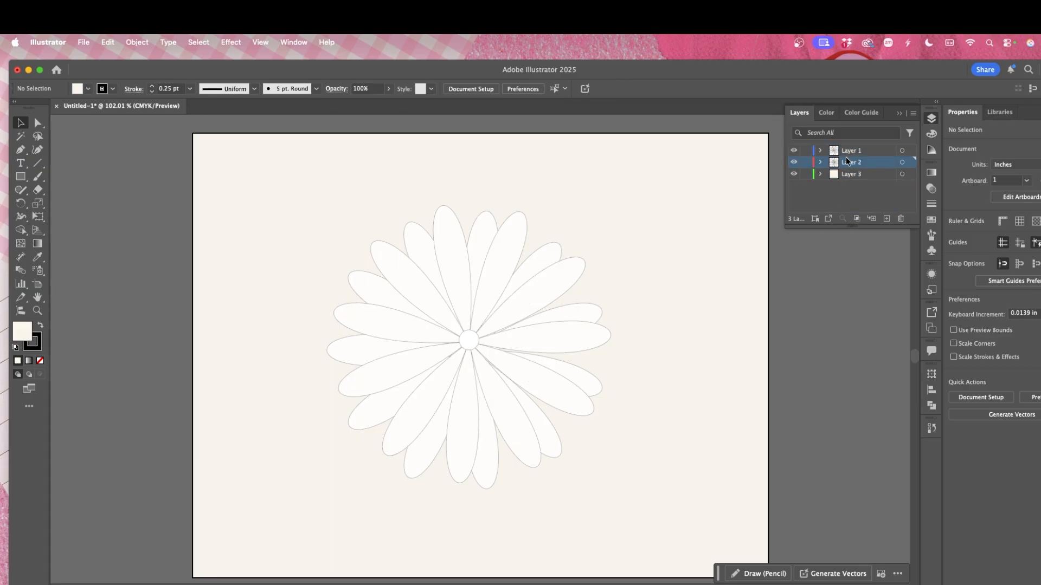
- Rename the background layer bg, Layer 2 Flower 1 and Layer 1 Flower 2
double_click(866, 174)
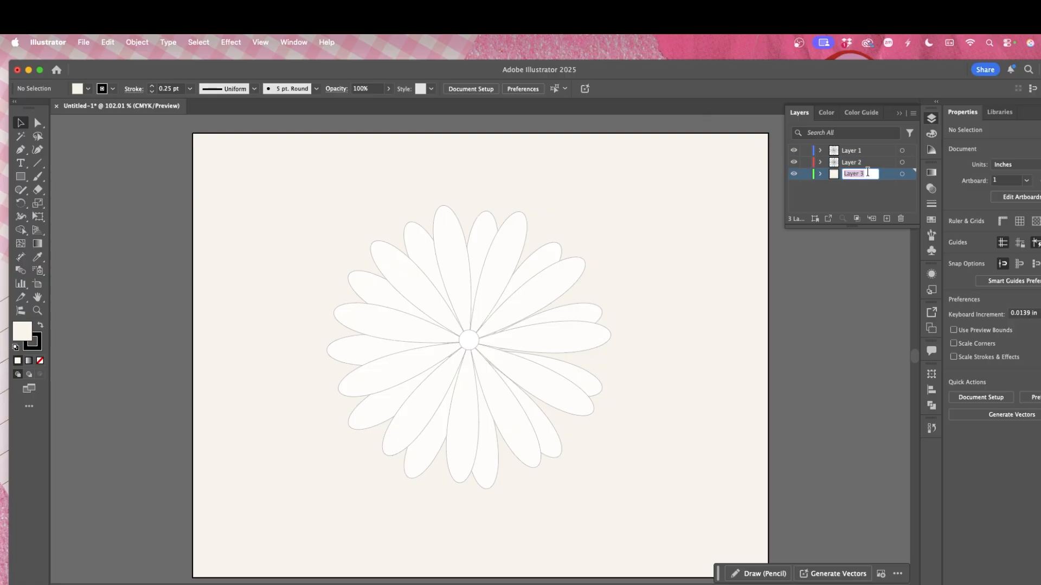
key("BackSpace")
type("g")
left_click(862, 152)
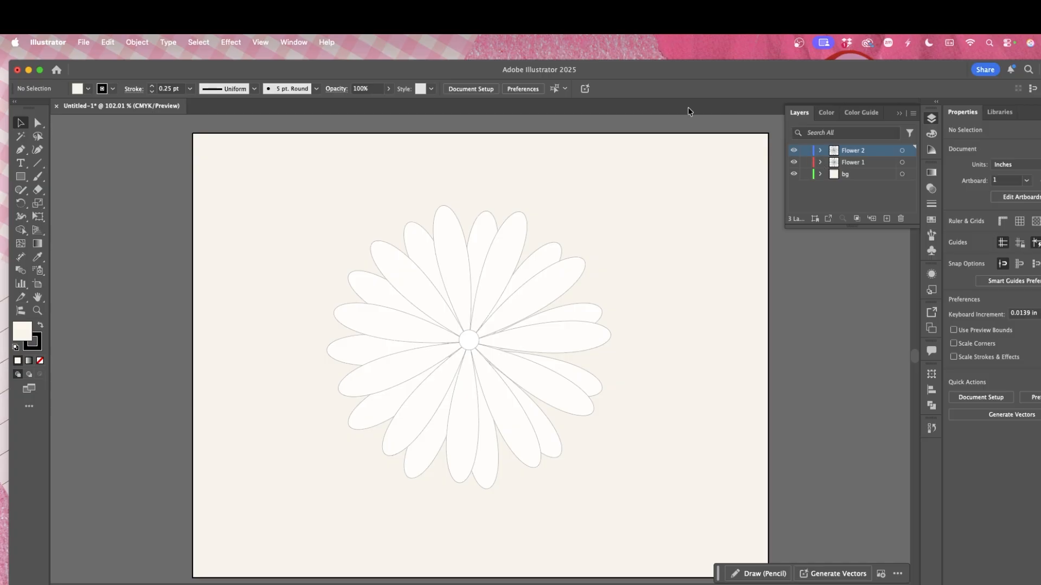
- Fill the flower's center circle with the golden hex color D9A441
scroll(646, 231, "down", 1)
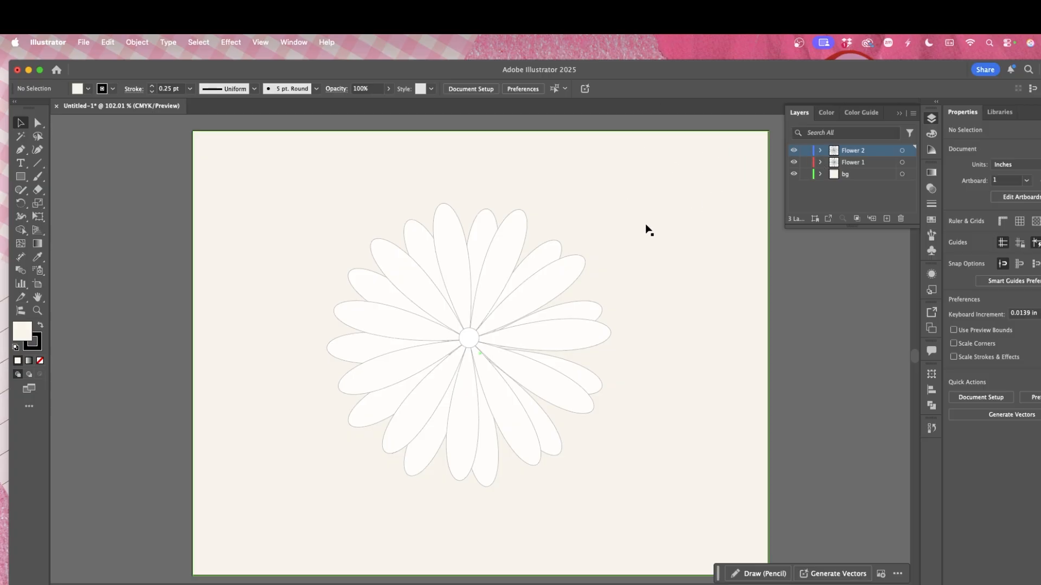
key("super+1")
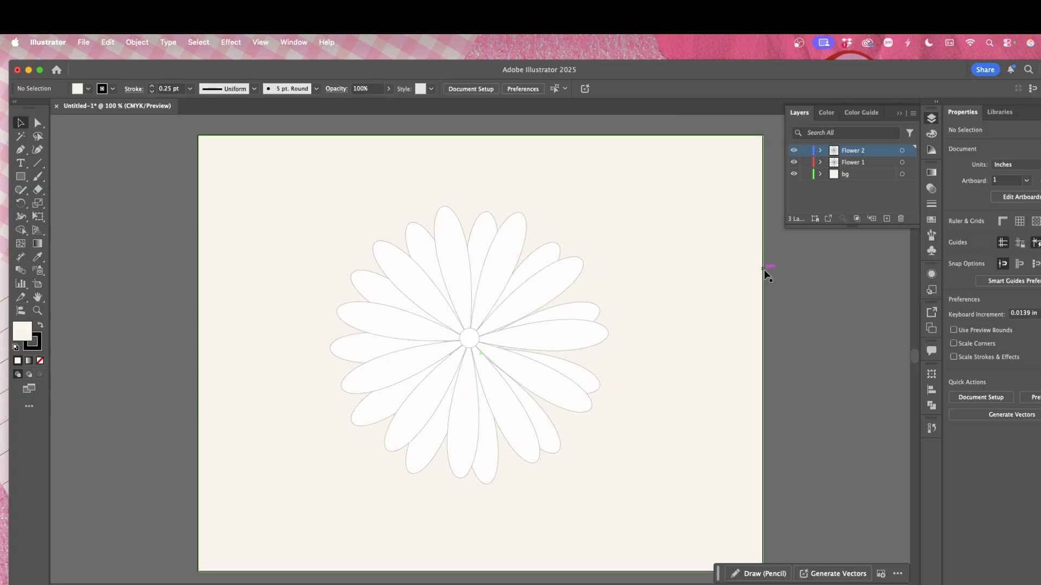
scroll(759, 281, "down", 3)
scroll(750, 295, "up", 1)
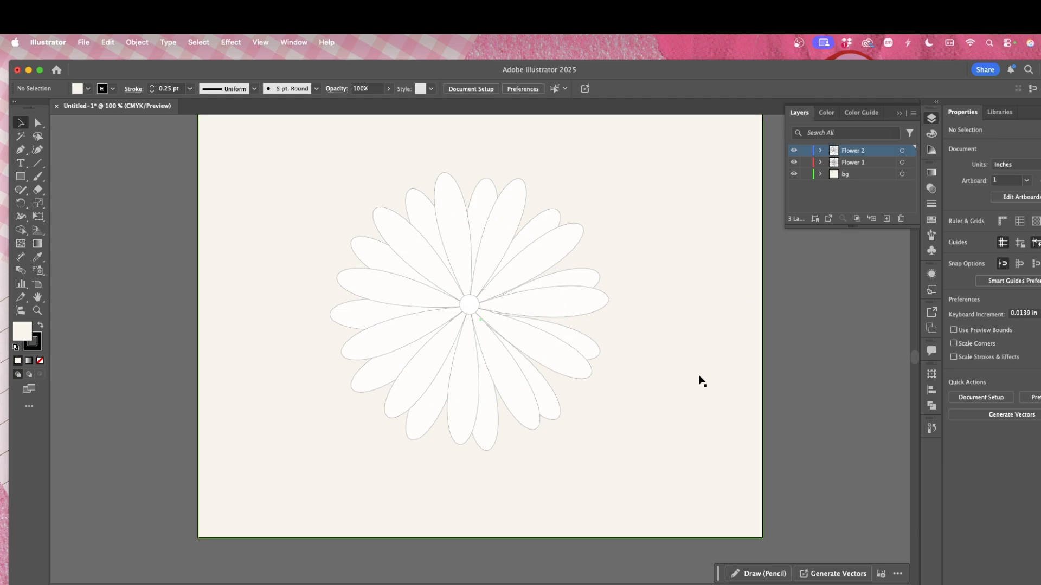
left_click(470, 305)
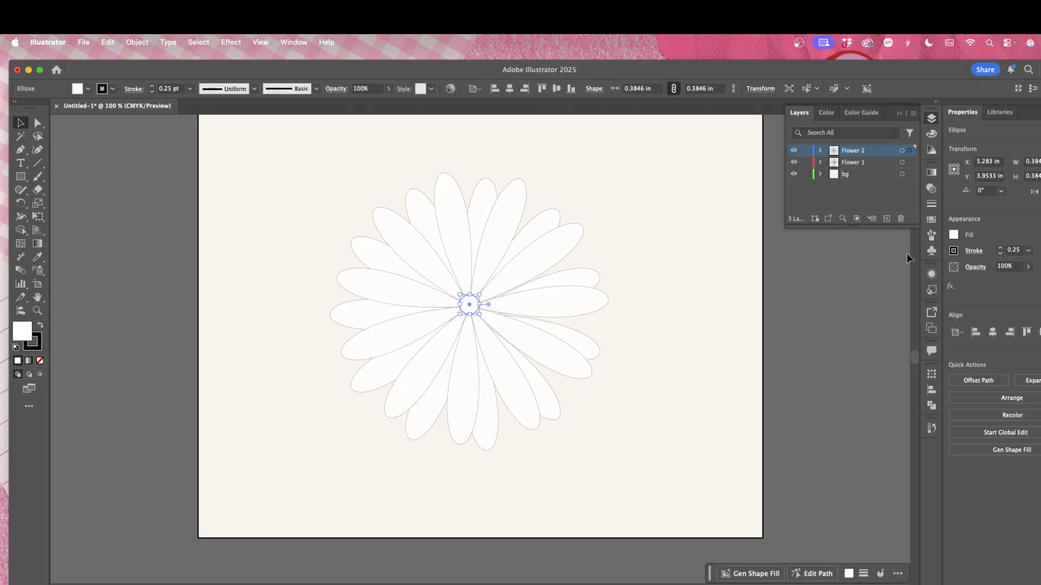
left_click(952, 239)
left_click(30, 331)
double_click(24, 333)
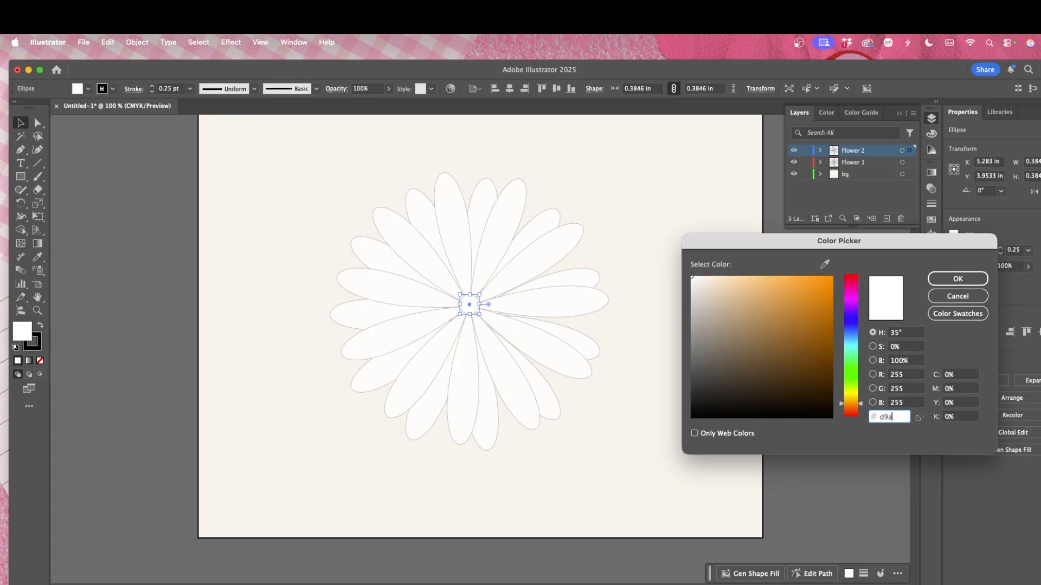
type("d9a441")
key("Return")
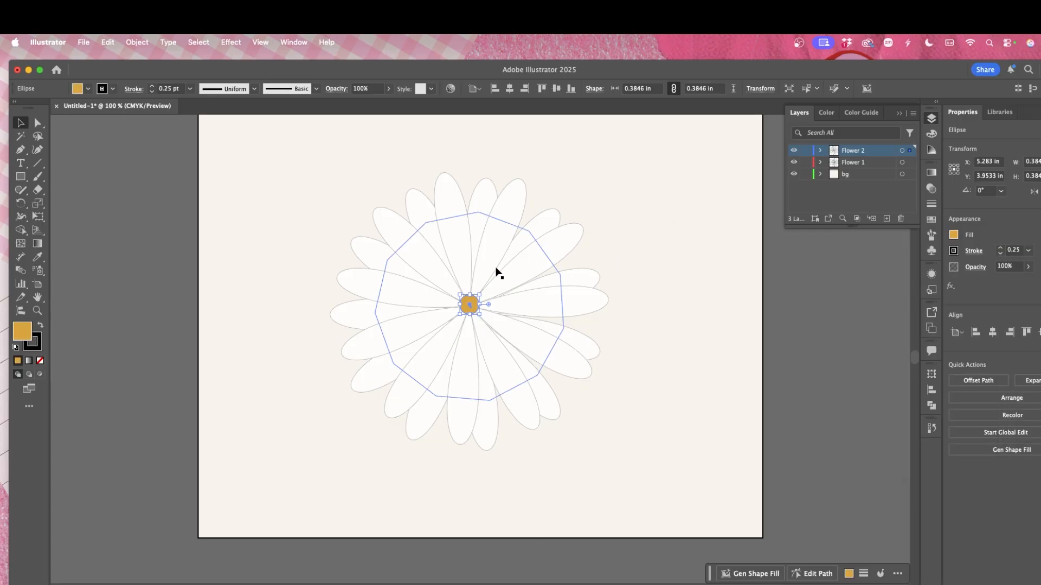
left_click(688, 286)
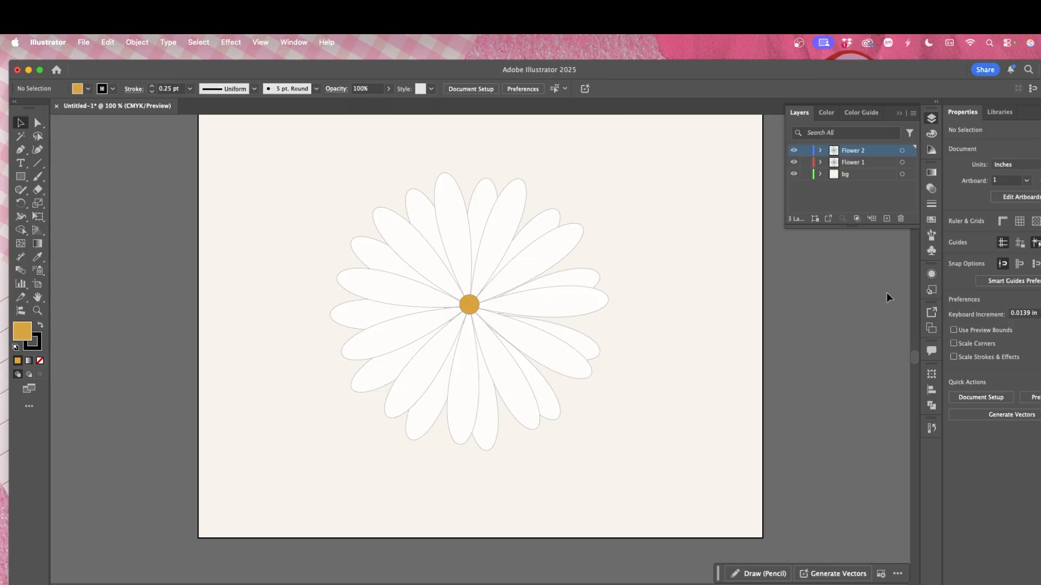
- Lock the bg layer so that an area selection around the flower leaves out the background
left_click(902, 174)
left_click(806, 174)
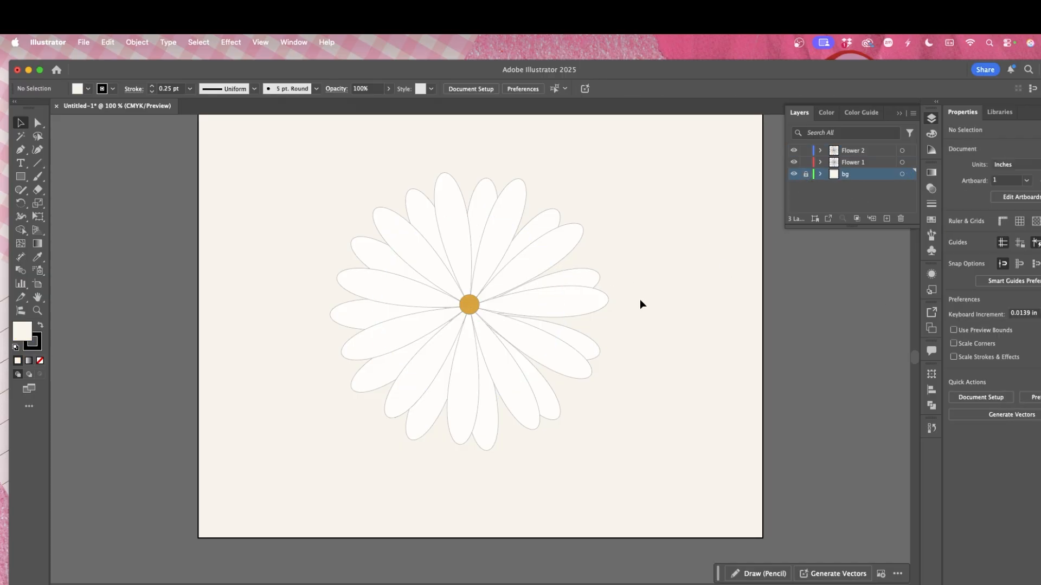
left_click_drag(370, 166, 625, 458)
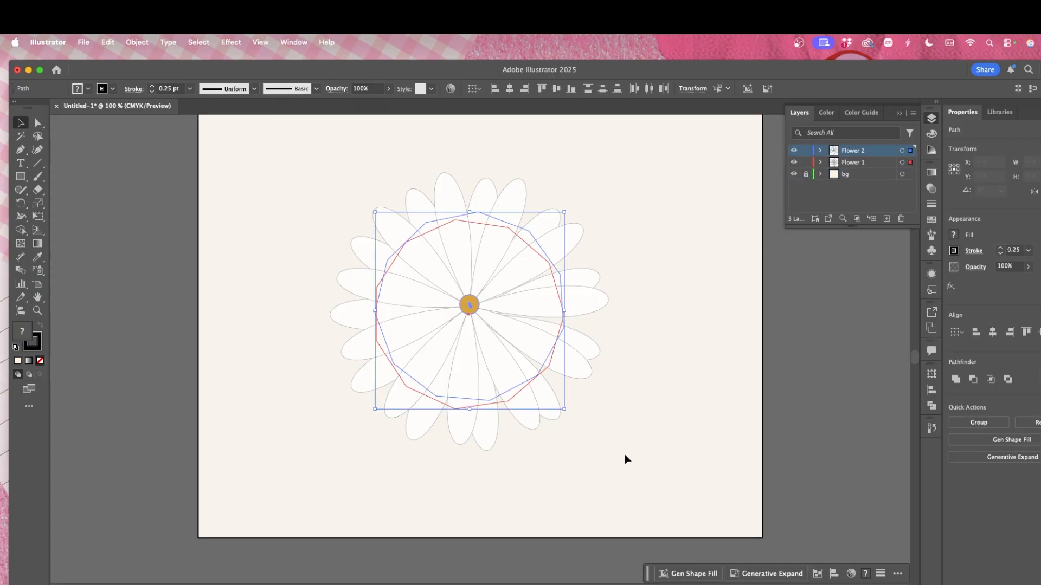
left_click(645, 405)
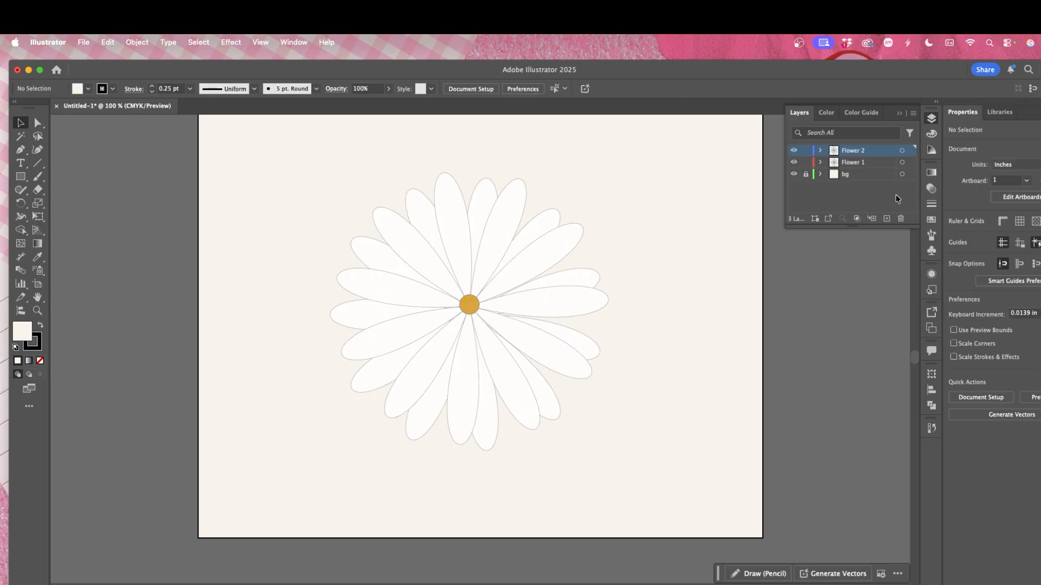
- Scale the whole daisy down to about 0.82 in wide in the artboard's upper-left corner and paste a copy of it
left_click(866, 163, "shift")
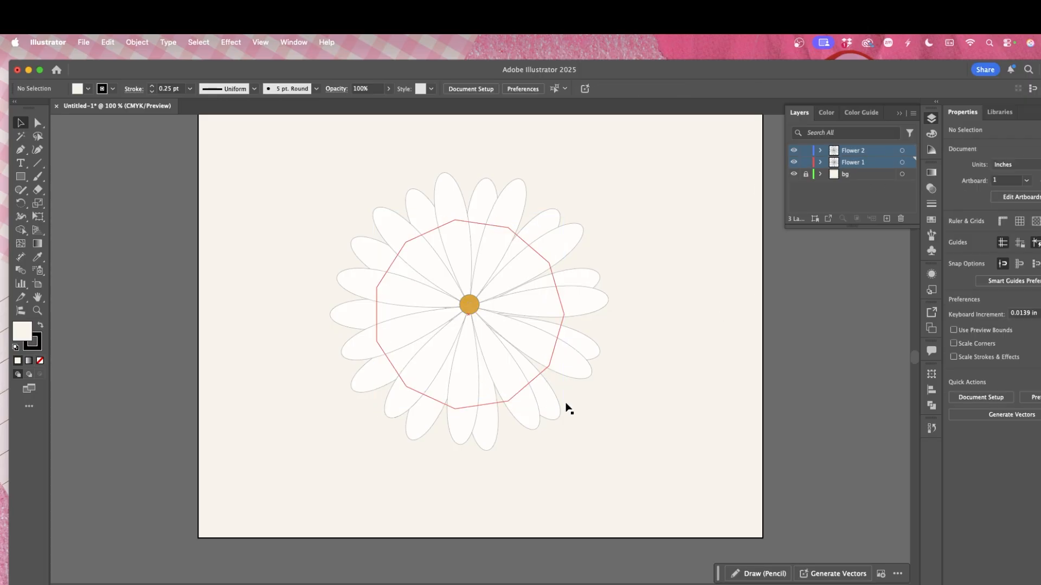
left_click_drag(278, 167, 672, 459)
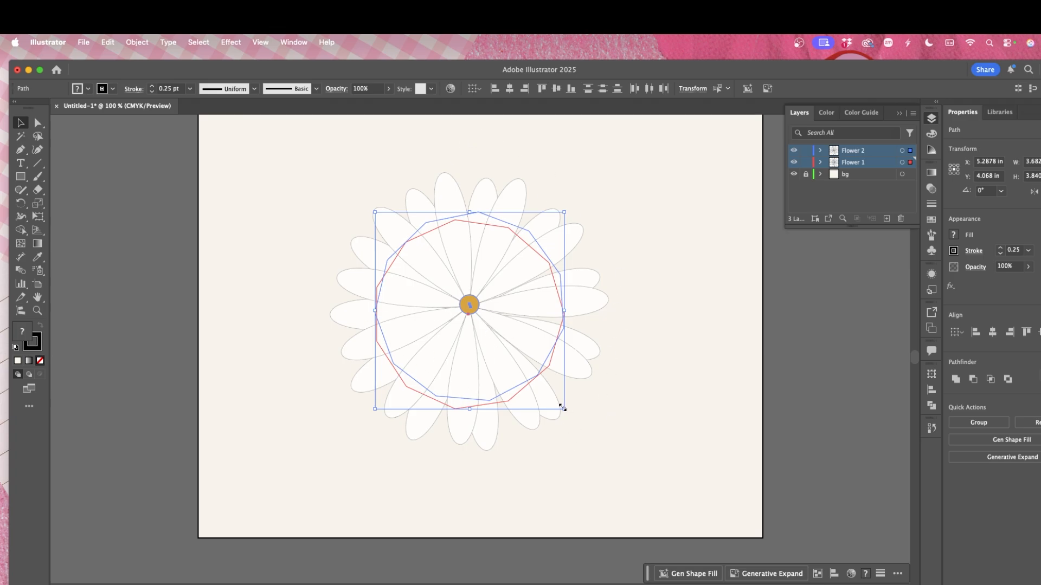
left_click_drag(563, 408, 421, 290)
left_click_drag(400, 242, 255, 169)
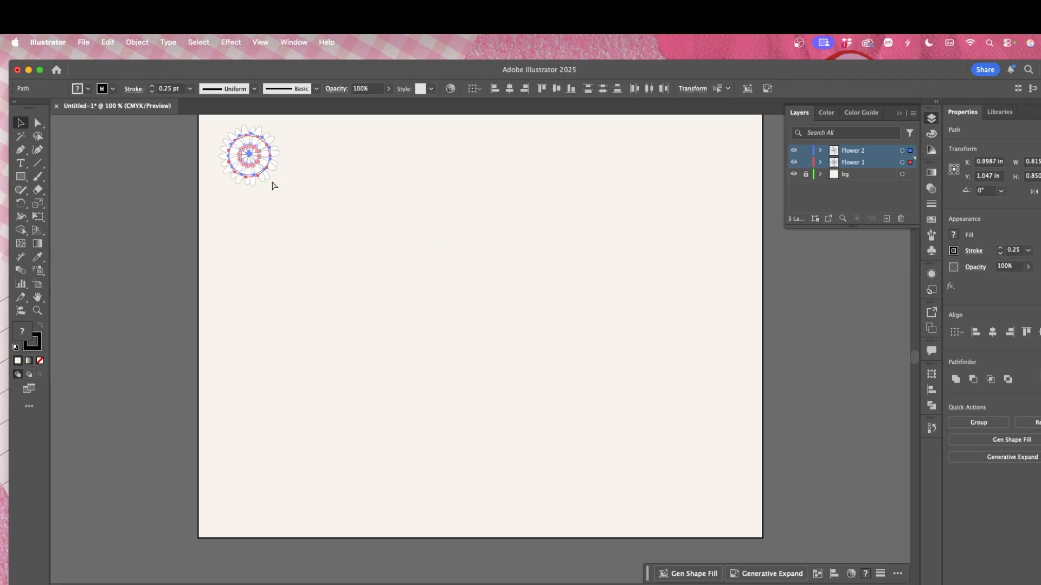
key("super+v")
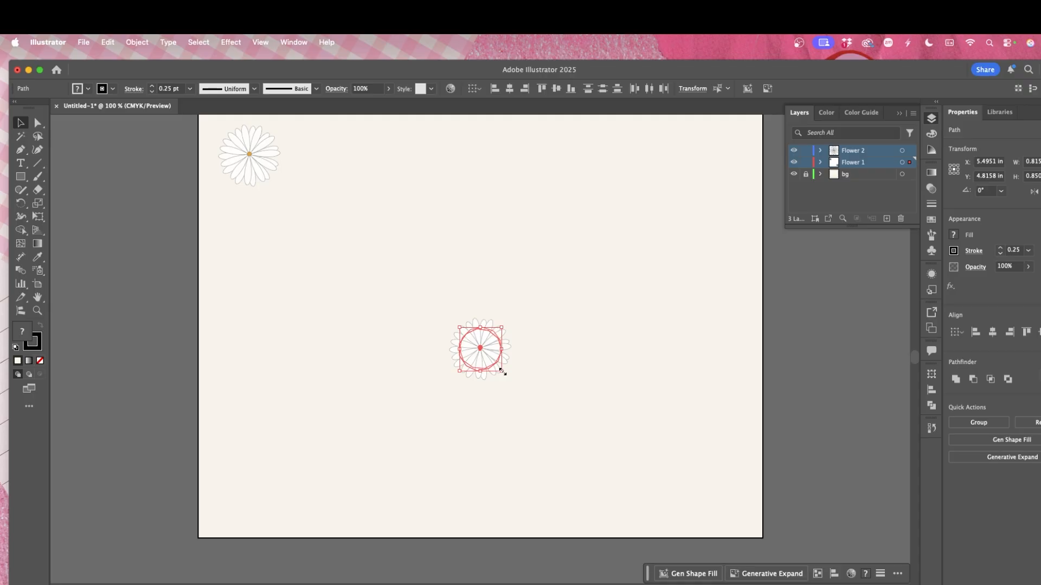
- Enlarge the pasted daisy to about 2.03 in wide and turn it into a Radial Repeat with 4 instances
left_click_drag(502, 372, 576, 437)
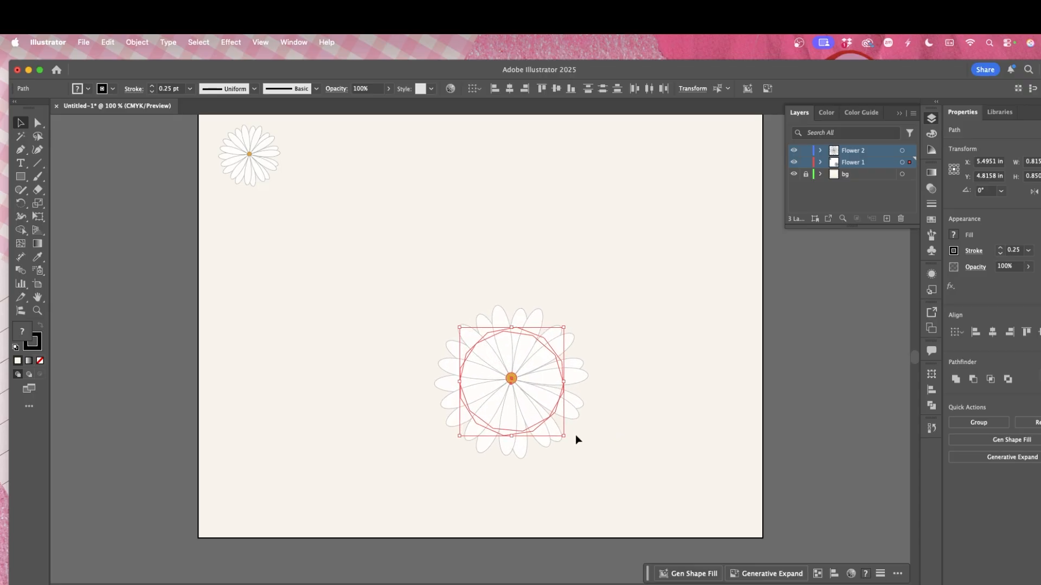
left_click(107, 44)
mouse_move(139, 43)
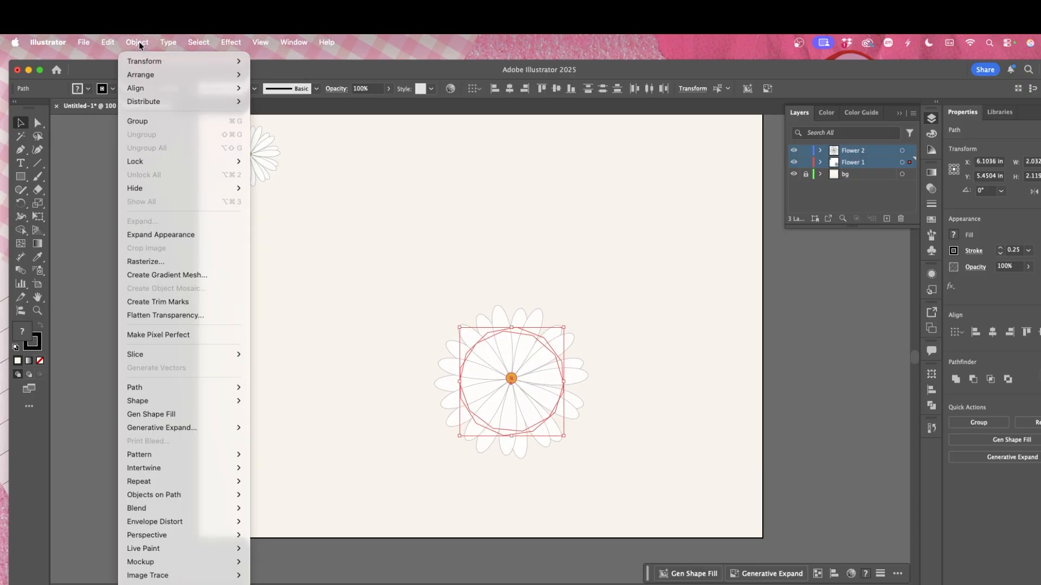
mouse_move(195, 484)
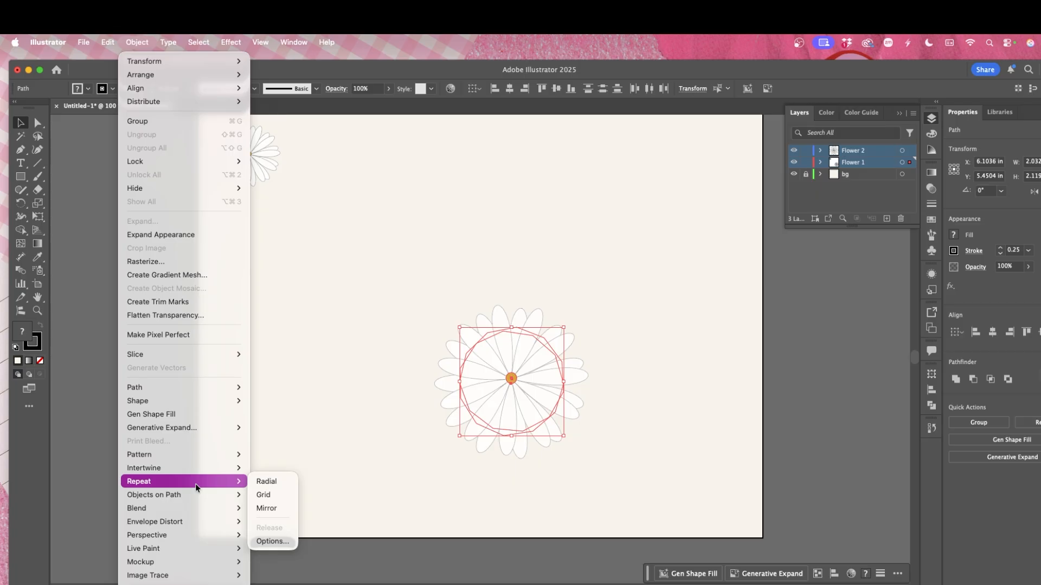
left_click(267, 484)
left_click_drag(600, 458, 649, 326)
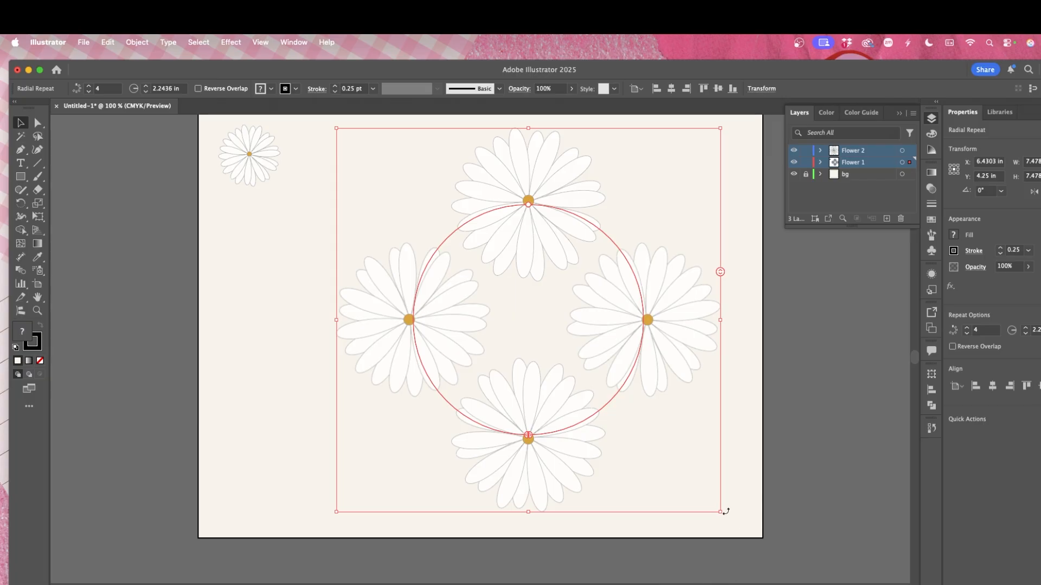
- Scale the radial repeat down slightly and rotate it clockwise to an angle of about 332.3°
mouse_move(725, 512)
left_mouse_down()
mouse_move(732, 503)
mouse_move(724, 511)
left_mouse_up()
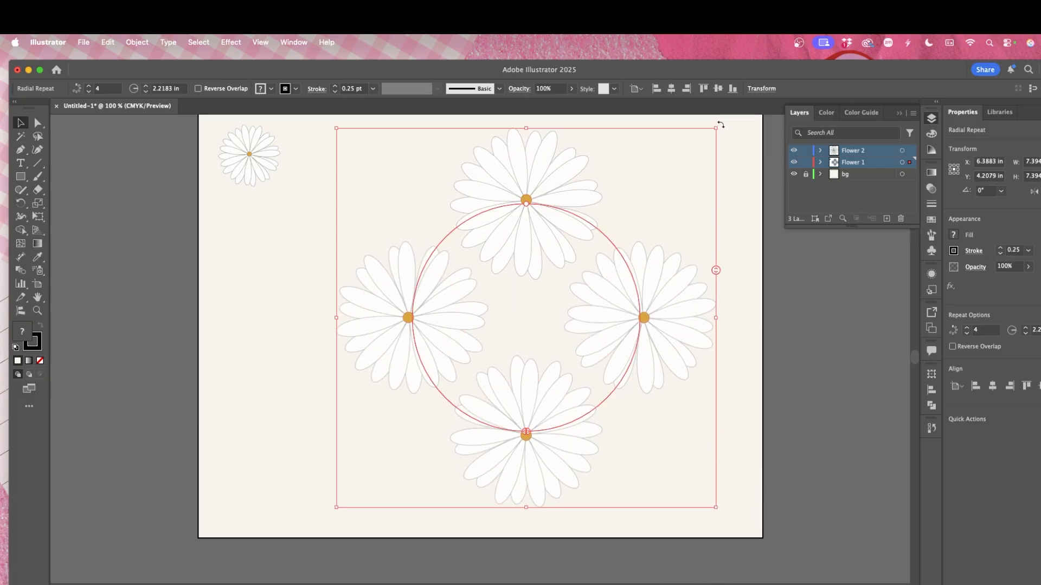
left_click_drag(720, 125, 782, 239)
left_click(751, 317)
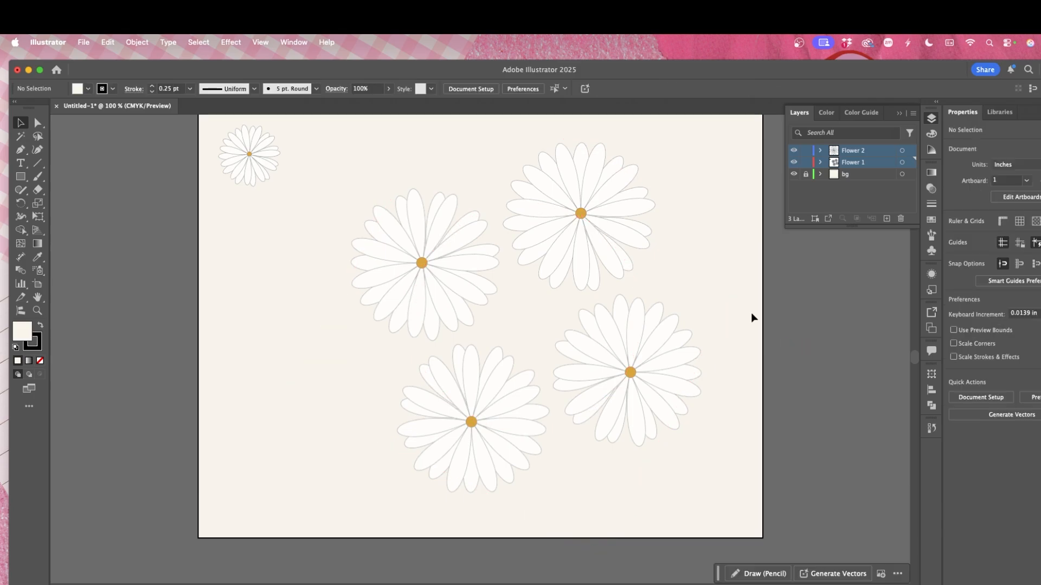
left_click(618, 365)
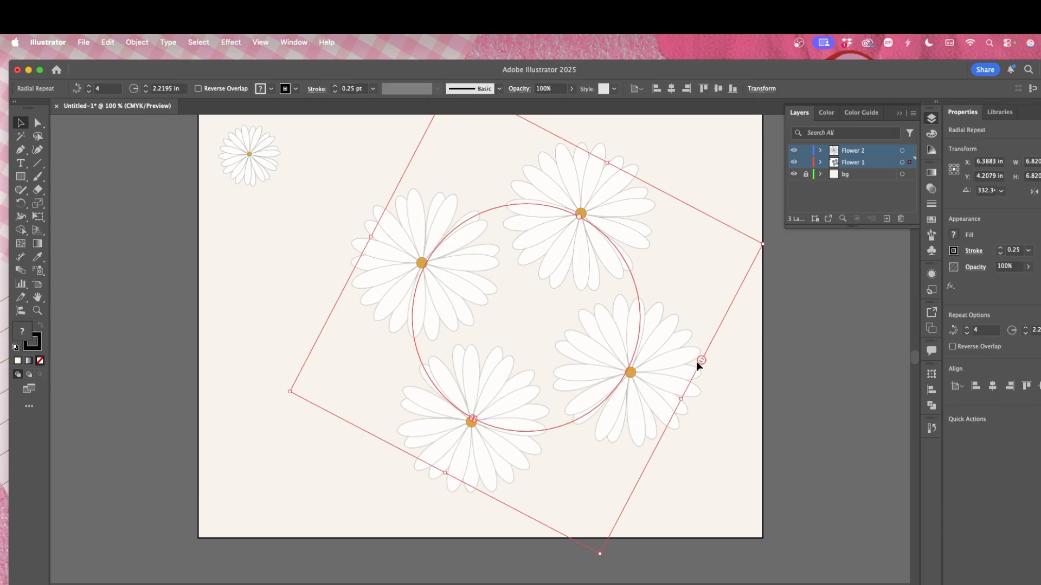
mouse_move(700, 358)
left_mouse_down()
mouse_move(676, 366)
mouse_move(692, 353)
left_mouse_up()
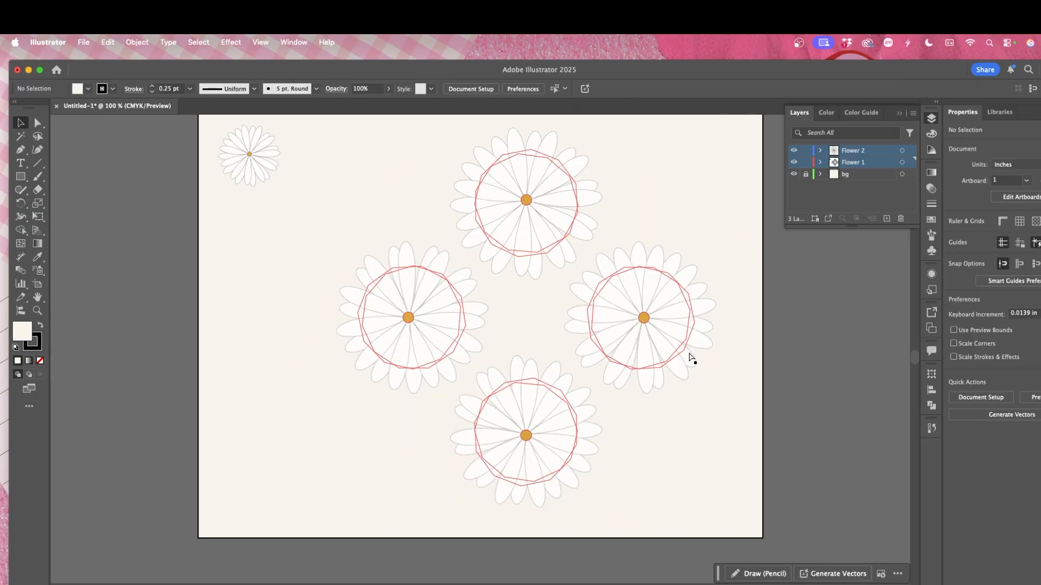
- Undo the radial repeat edits, the repeat itself and the enlargement of the pasted daisy
key("super+z")
key("super+z")
key("super+z")
key("super+z")
key("super+z")
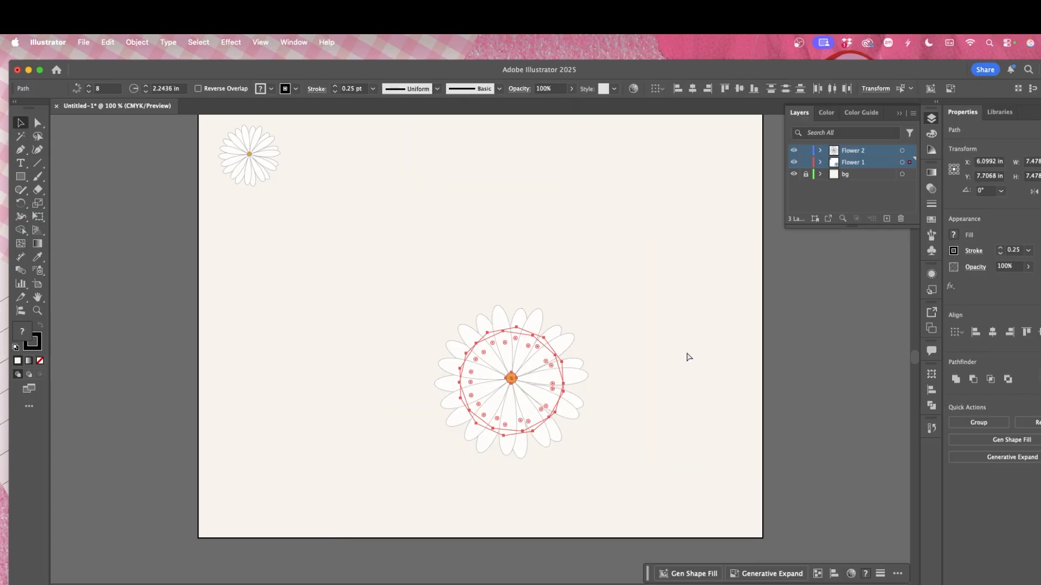
key("super+z")
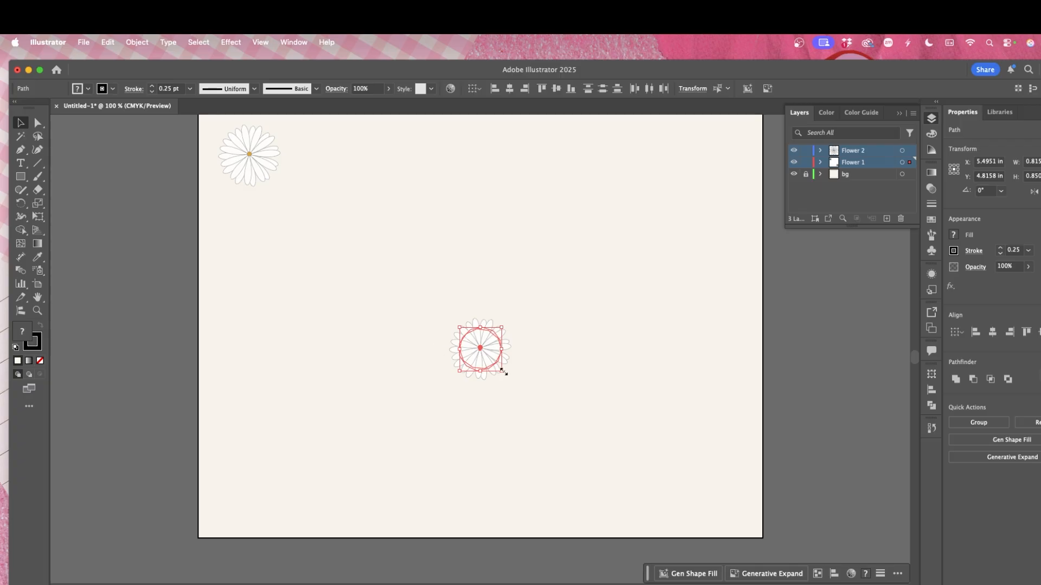
- Place the pasted daisy, enlarged to about 2.73 in wide, at the artboard's upper right and a duplicate about 1.16 in wide at its lower left
left_click_drag(503, 372, 624, 474)
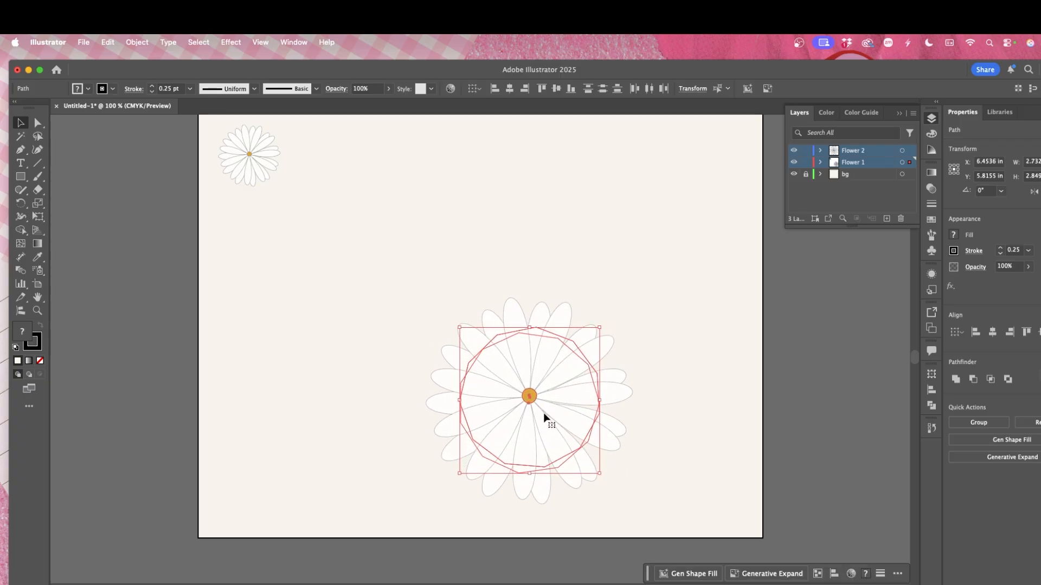
left_click_drag(544, 417, 324, 450)
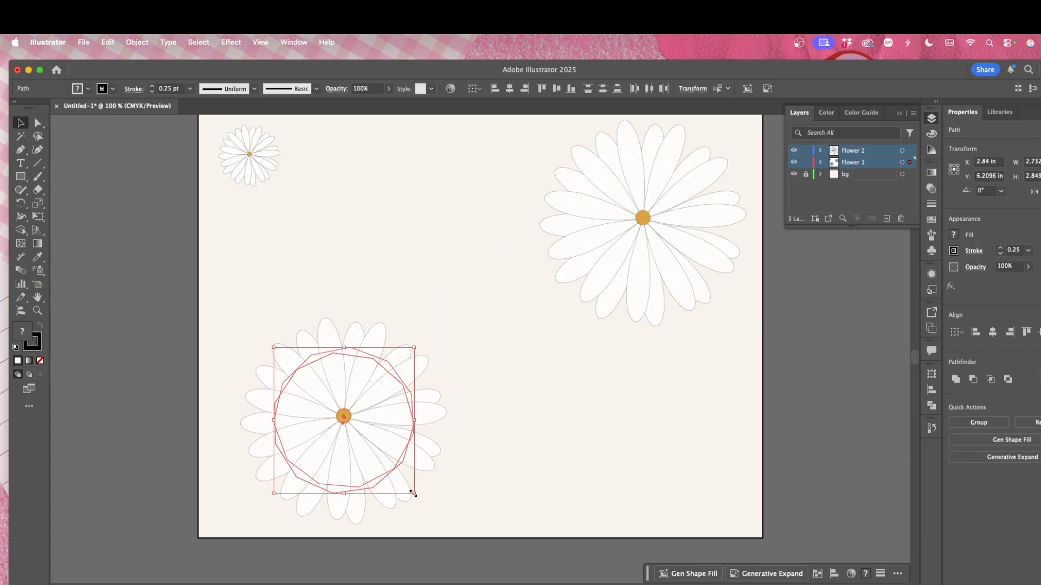
left_click_drag(413, 494, 335, 434)
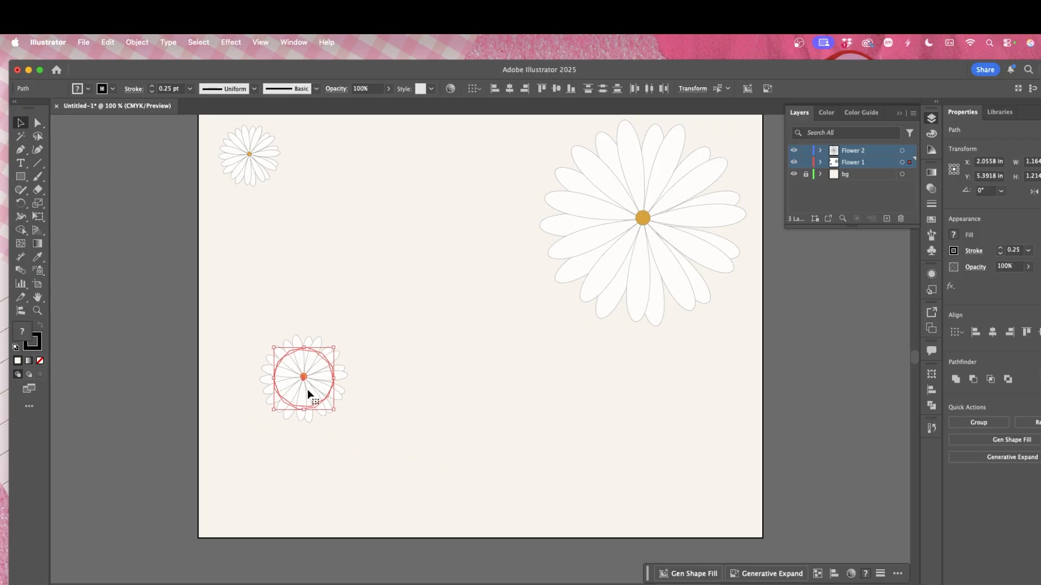
key("a")
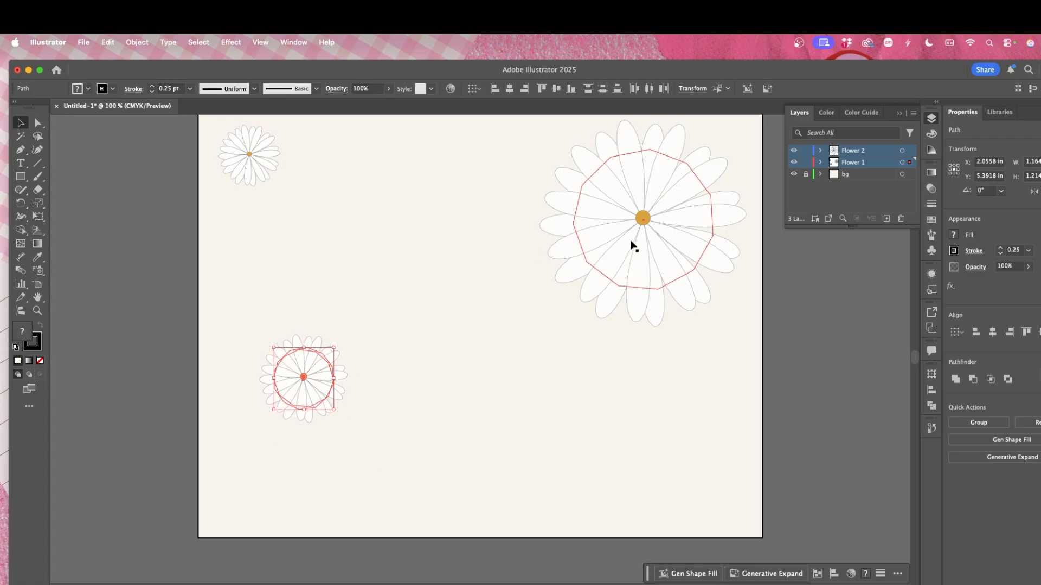
left_click(630, 242)
left_click_drag(240, 161, 588, 423)
key("super+z")
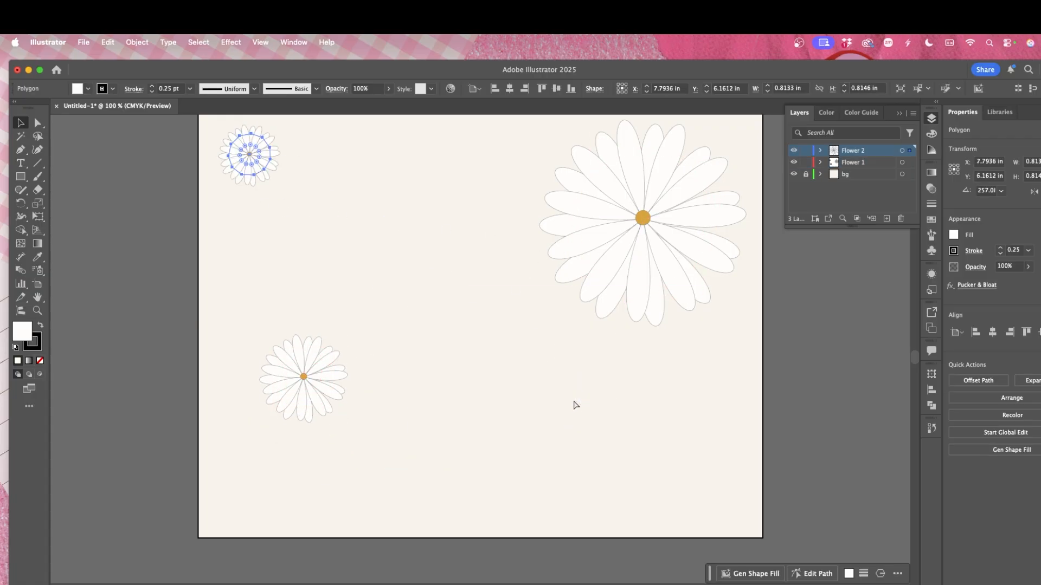
- Group all shapes of the small upper-left daisy, and group those of the lower-left daisy separately
left_click_drag(328, 217, 200, 113)
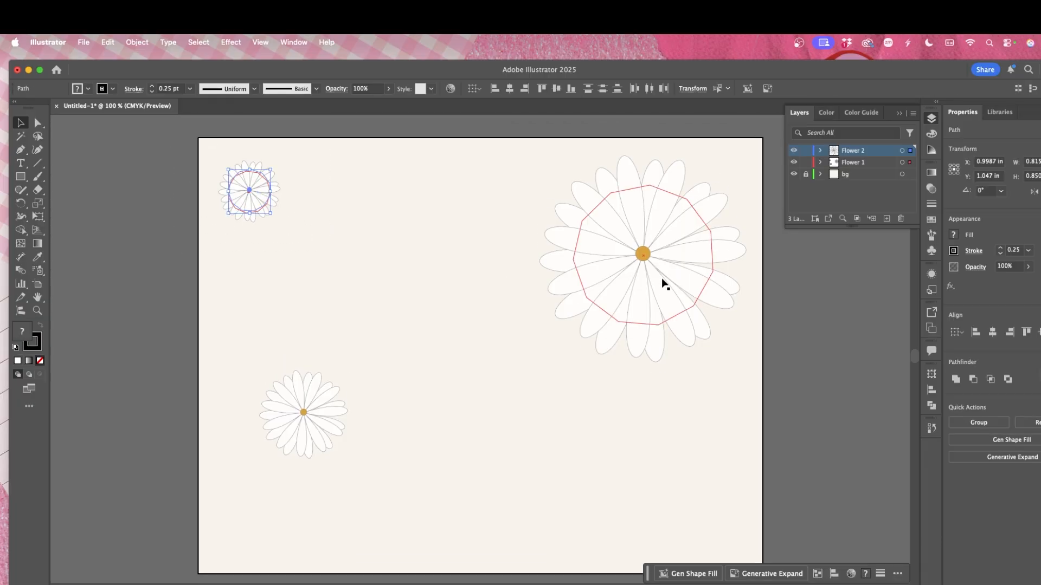
right_click(253, 191)
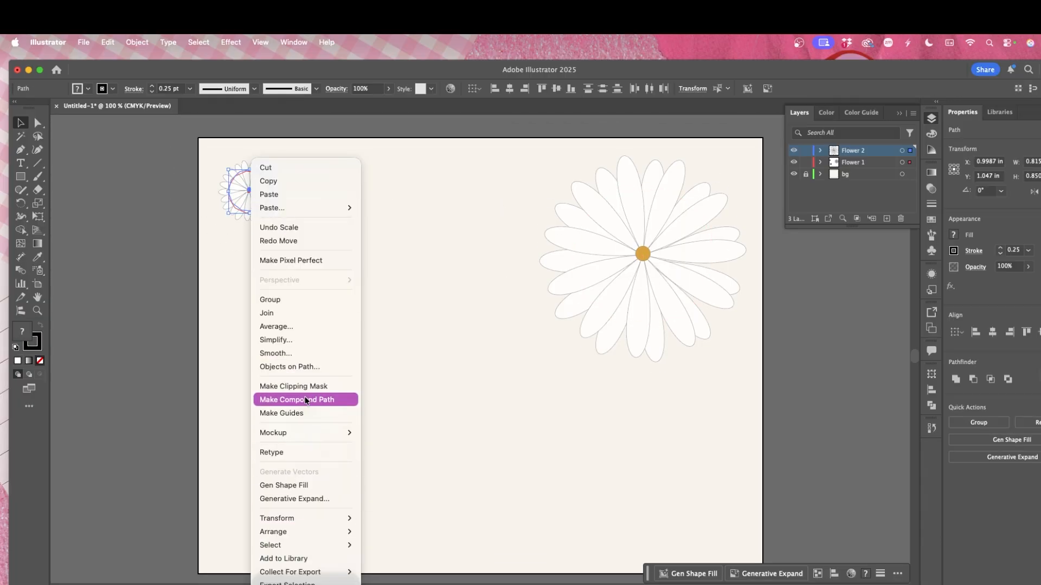
left_click(275, 299)
left_click_drag(275, 319, 396, 507)
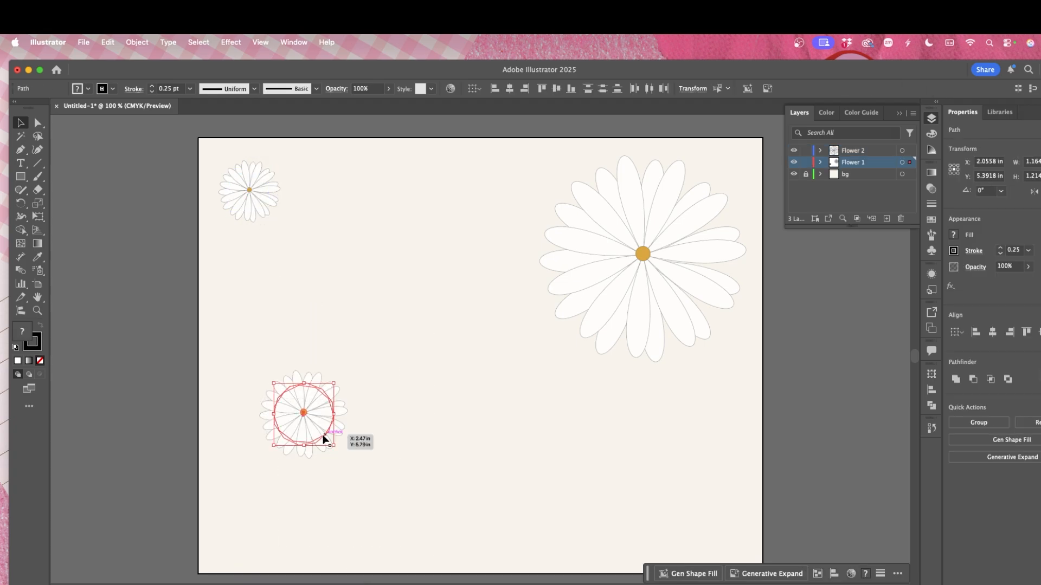
right_click(324, 437)
left_click(353, 299)
- Group all shapes of the large upper-right daisy and clear the selection
left_click_drag(517, 161, 752, 353)
right_click(684, 307)
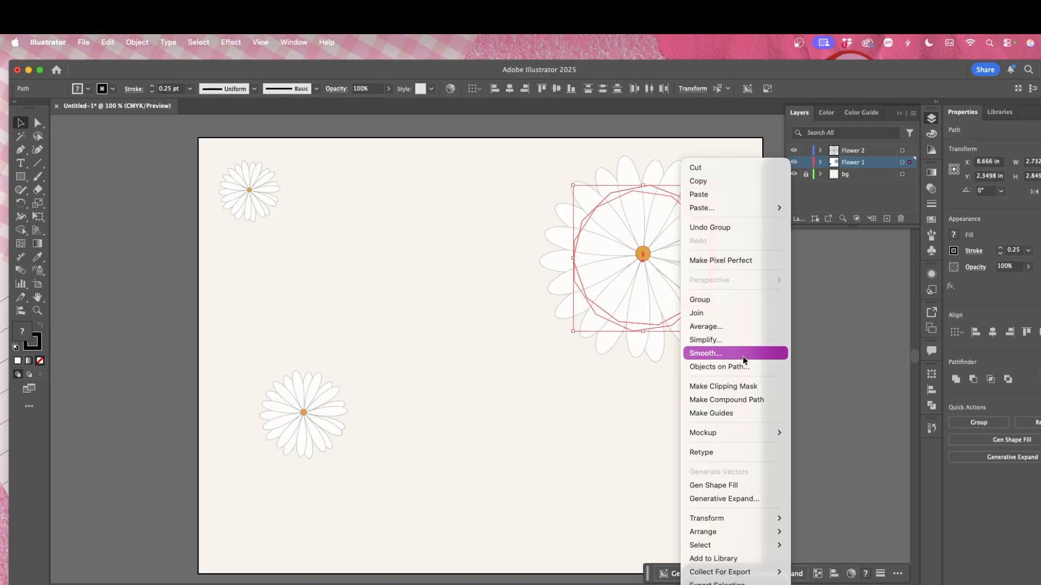
left_click(705, 299)
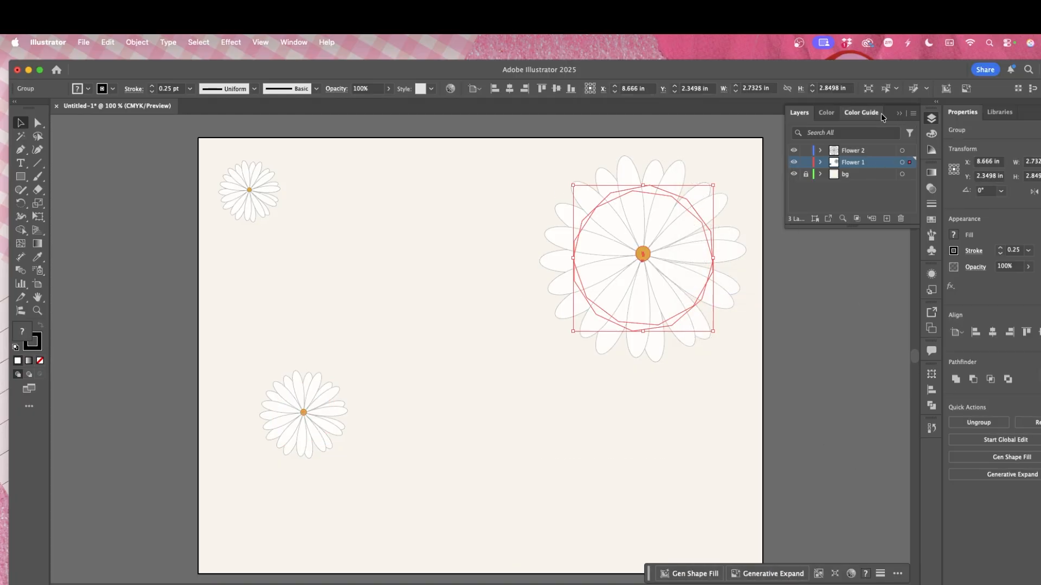
left_click(898, 114)
key("super+shift+a")
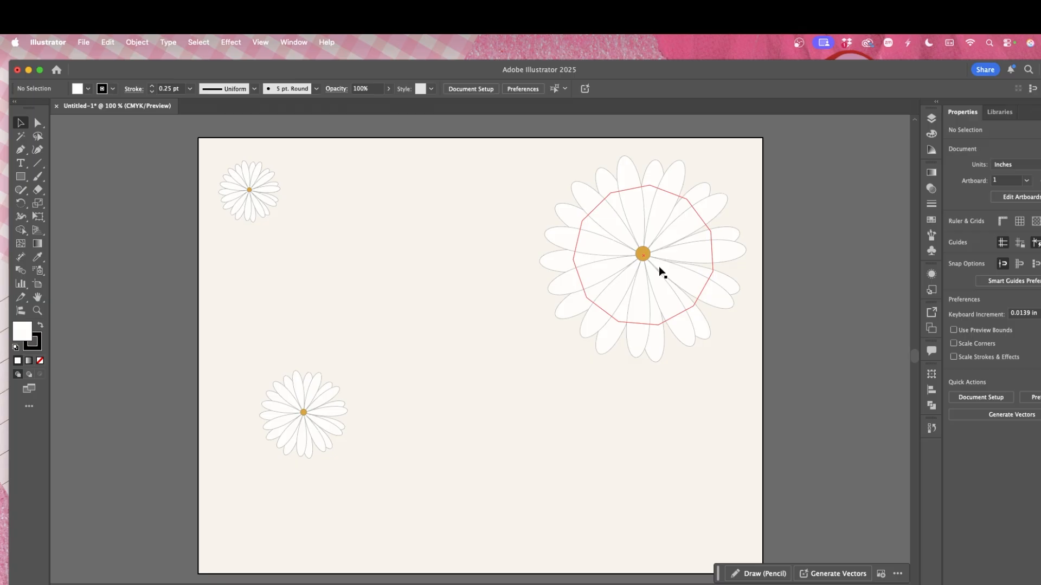
- Move the large daisy to the artboard's upper left and the small daisy out of its way toward the middle
left_click_drag(660, 271, 315, 269)
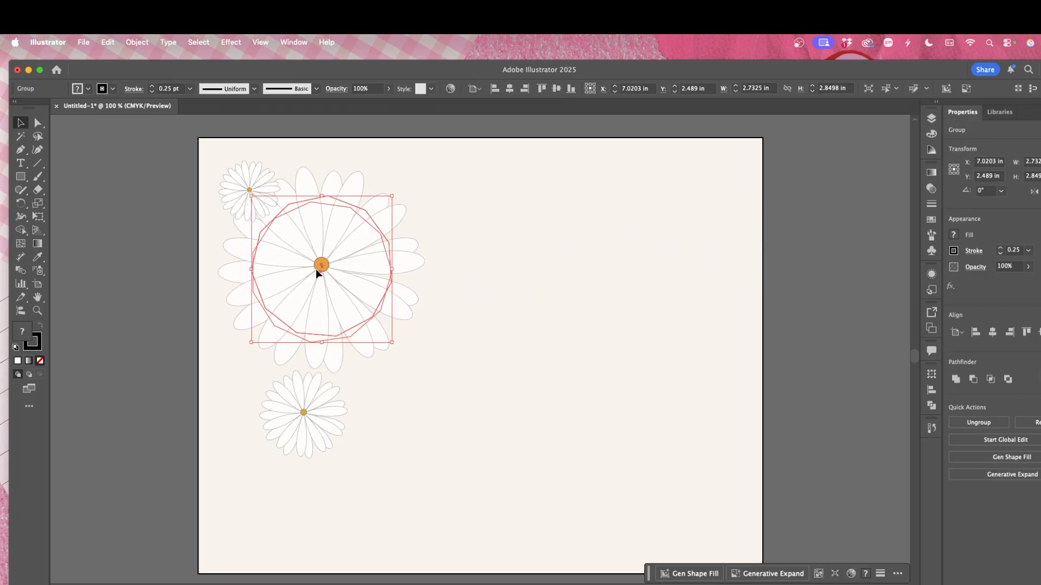
left_click_drag(244, 191, 432, 355)
left_click_drag(292, 283, 281, 257)
left_click_drag(454, 362, 492, 305)
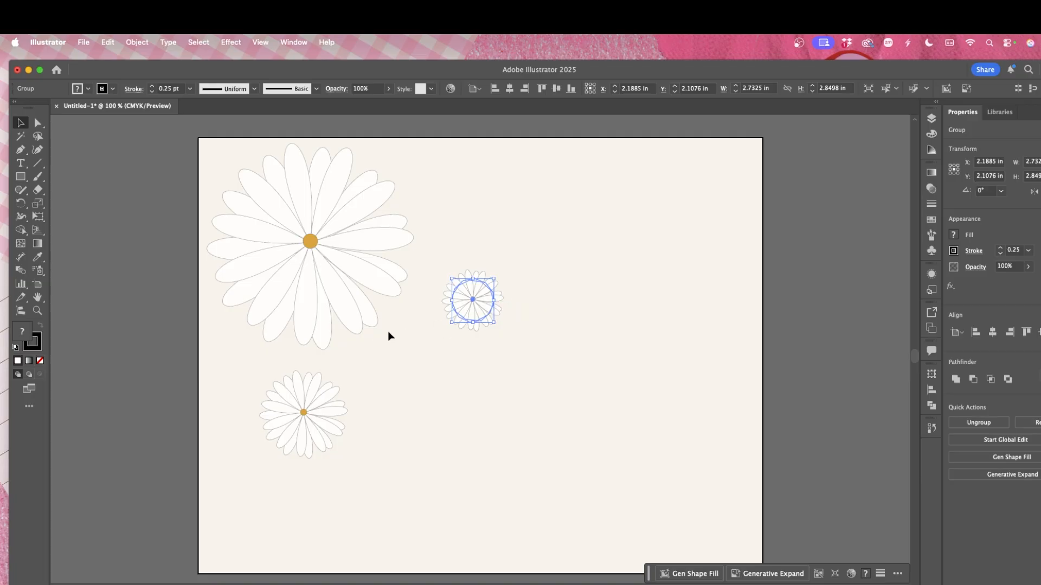
- Place a duplicate of the large daisy at the lower right and spread the small and medium daisies to the upper-right and lower-left corners
left_click(334, 293)
key("super+c")
key("super+v")
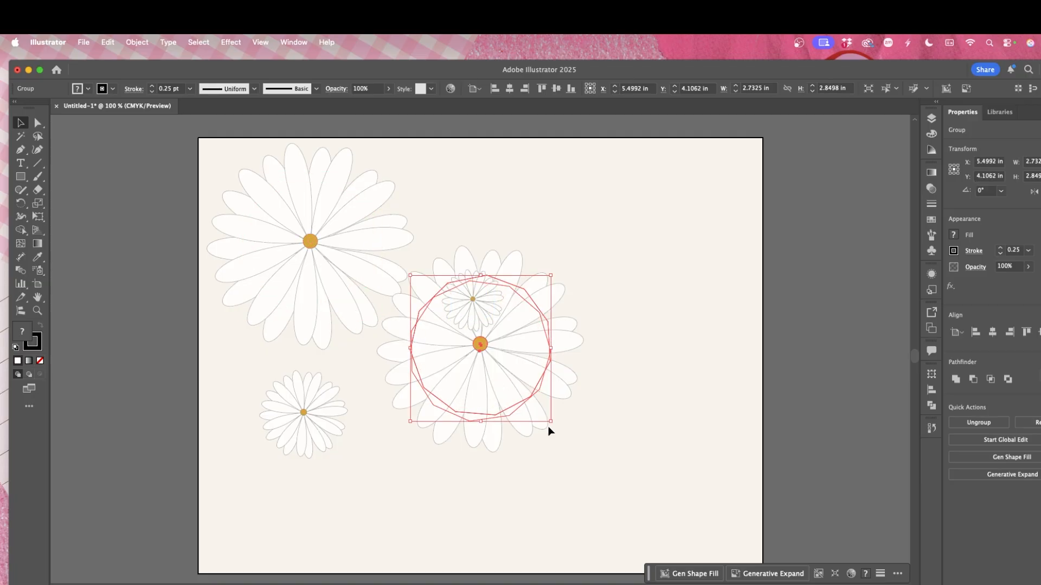
left_click_drag(501, 390, 671, 500)
left_click_drag(496, 287, 738, 165)
left_click_drag(321, 421, 274, 512)
- Shrink the lower-right daisy to about 2.06 in wide and the upper-right one to about 0.55 in wide
left_click(664, 474)
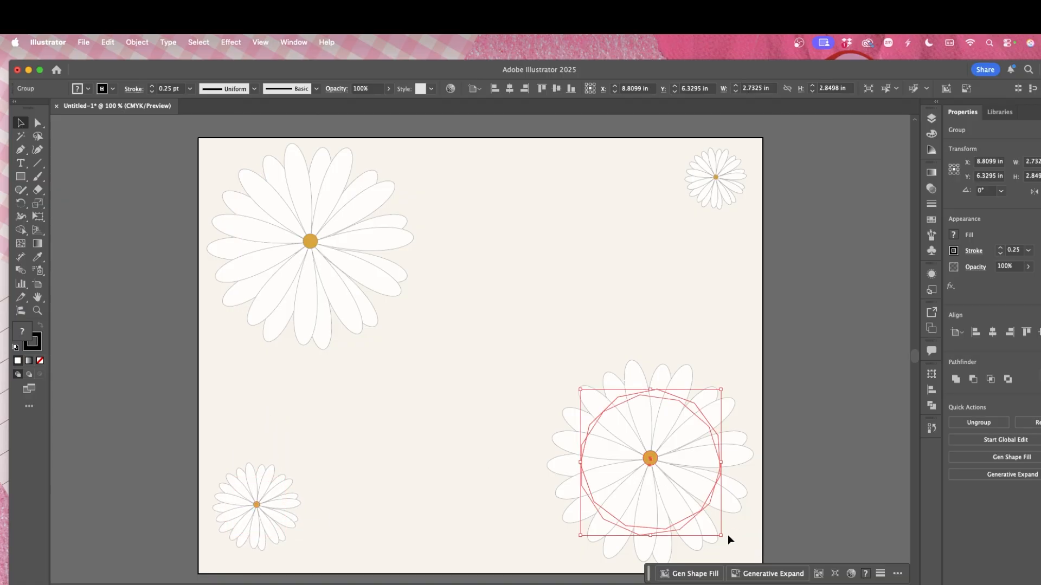
left_click_drag(721, 536, 686, 499)
left_click_drag(620, 455, 630, 480)
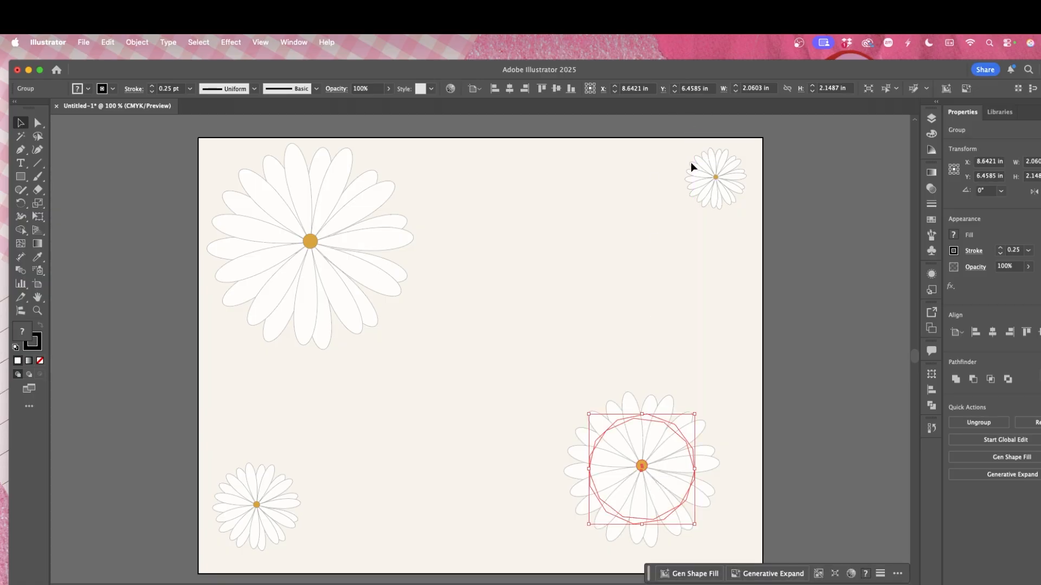
left_click(702, 172)
left_click_drag(736, 201, 724, 185)
- Duplicate the small upper-right daisy, enlarge the copy to about 1.32 in wide and place it in the upper area beside the original
key("super+c")
key("super+v")
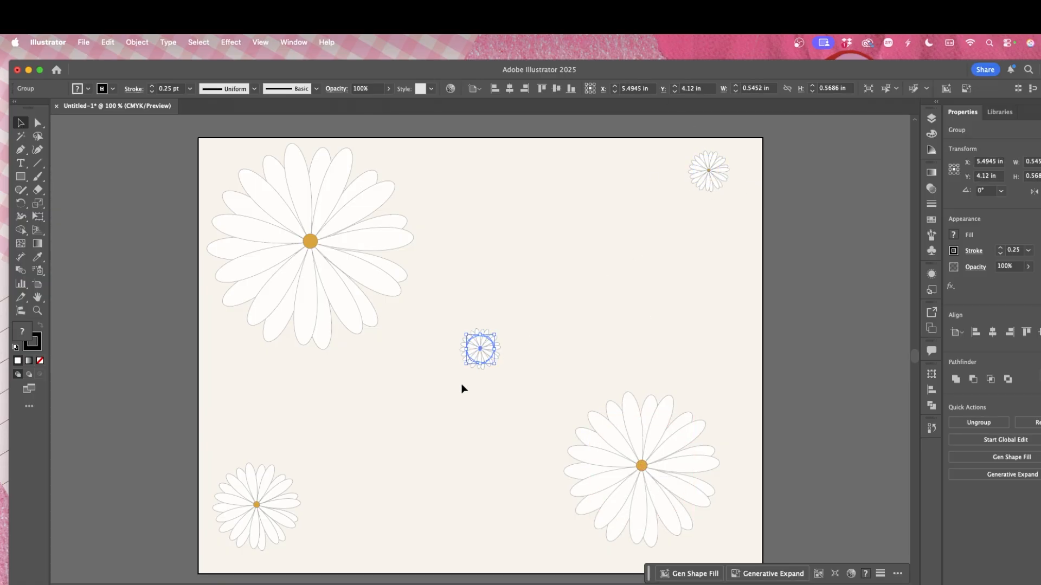
left_click_drag(498, 366, 557, 430)
left_click_drag(523, 399, 599, 233)
left_click_drag(634, 267, 577, 237)
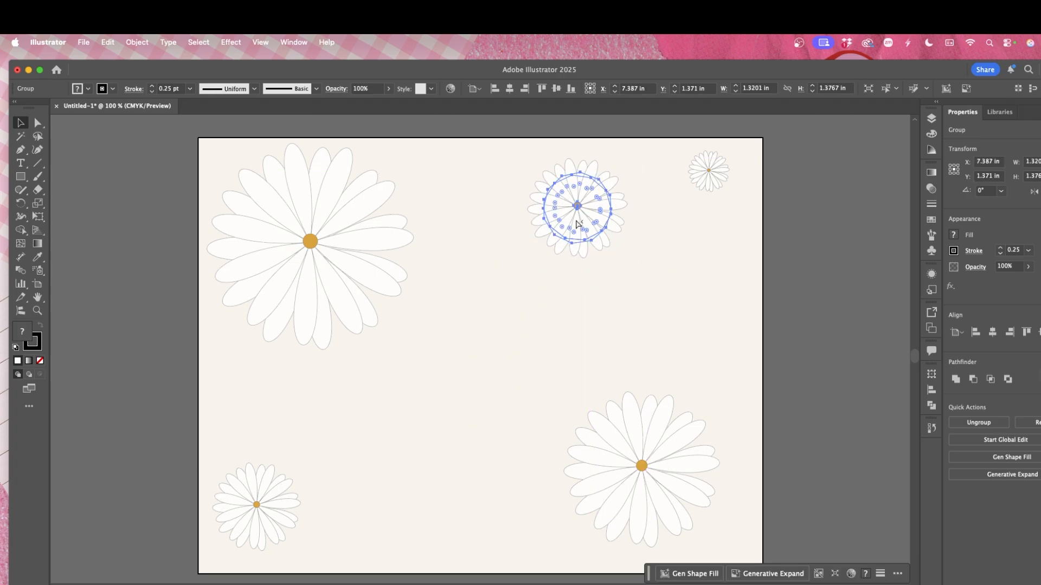
- Duplicate the 1.32 in daisy and place the copy, enlarged to about 2.15 in wide, in the artboard's lower middle
key("super+c")
key("super+v")
left_click_drag(514, 384, 471, 448)
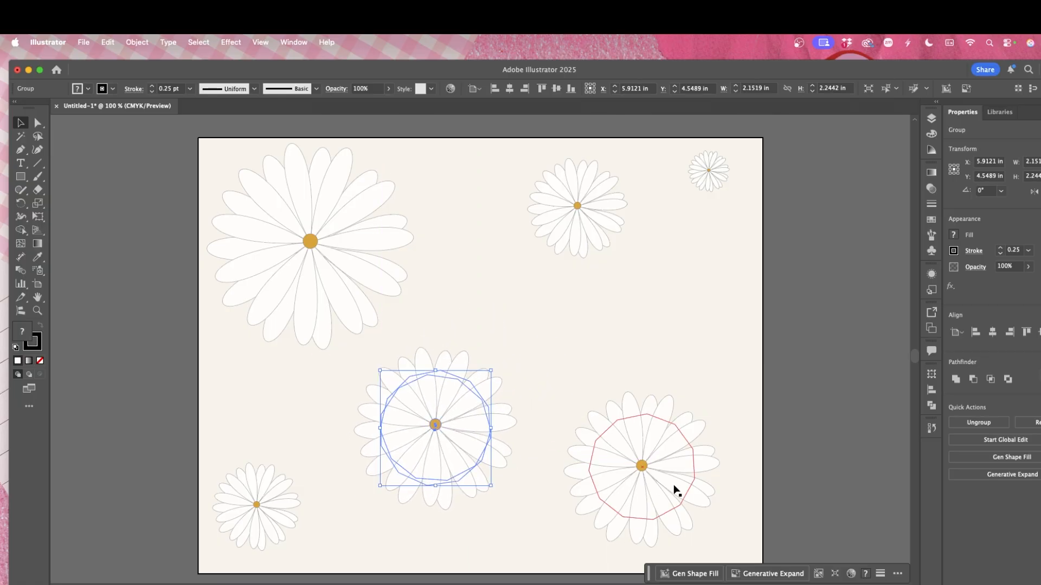
- Try enlarging the lower-right daisy to about 2.6 in wide and repositioning it, and undo both changes
left_click(673, 487)
left_click_drag(587, 415, 561, 386)
left_click_drag(616, 431, 641, 429)
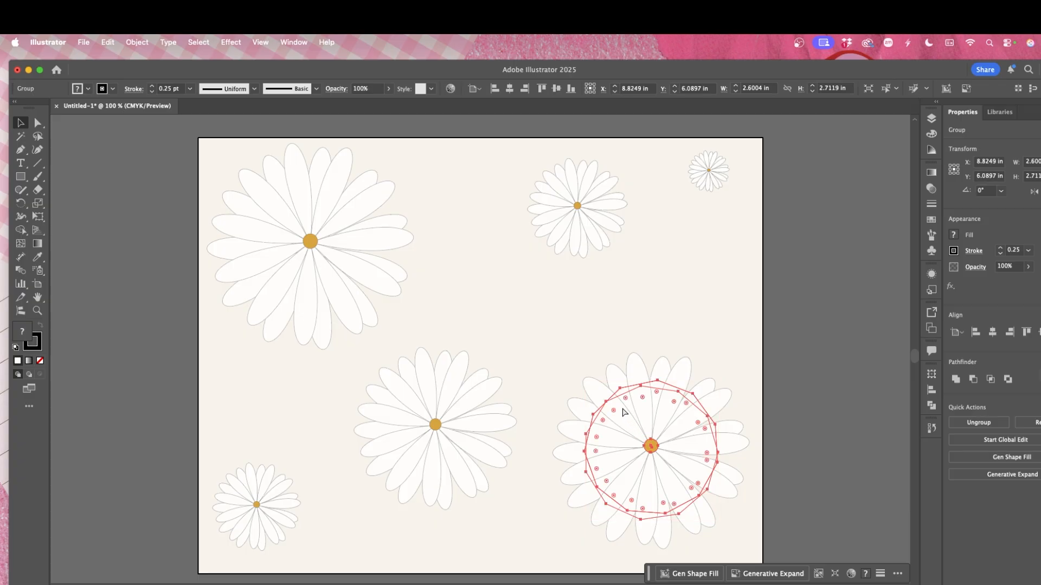
key("super+z")
key("super+z")
- Shrink the large upper-left daisy toward its corner and reduce the lower-right daisy to about 1.65 in wide, moving it closer to its corner
left_click(281, 211)
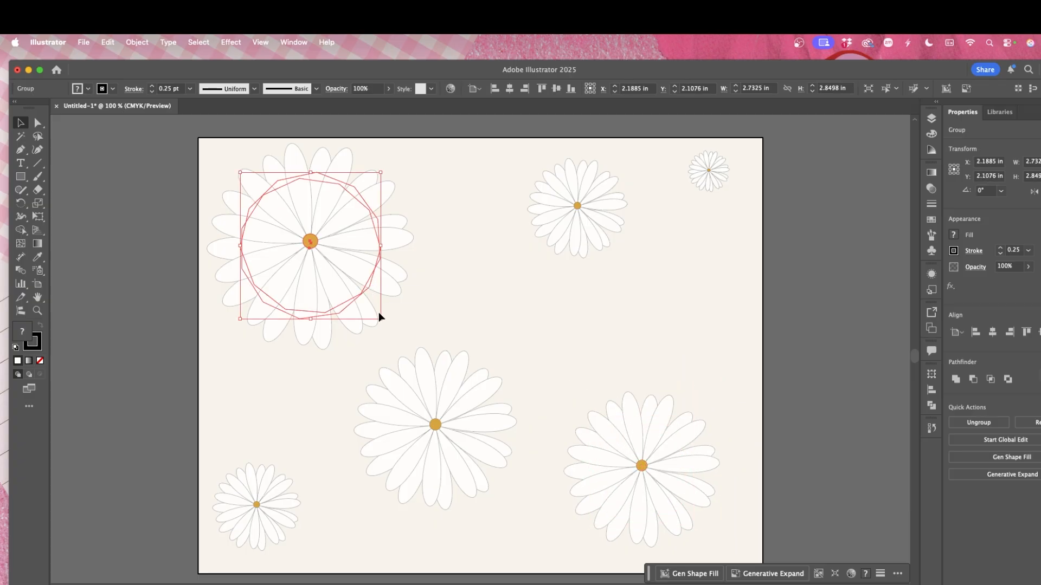
left_click_drag(379, 314, 302, 248)
left_click_drag(678, 480, 691, 487)
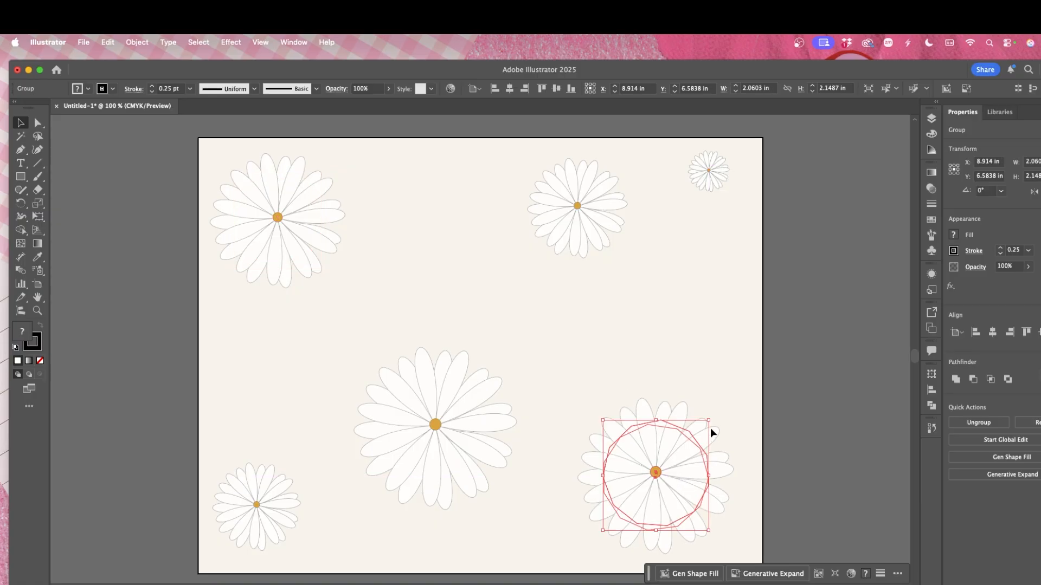
left_click_drag(710, 419, 685, 445)
left_click_drag(662, 480, 672, 486)
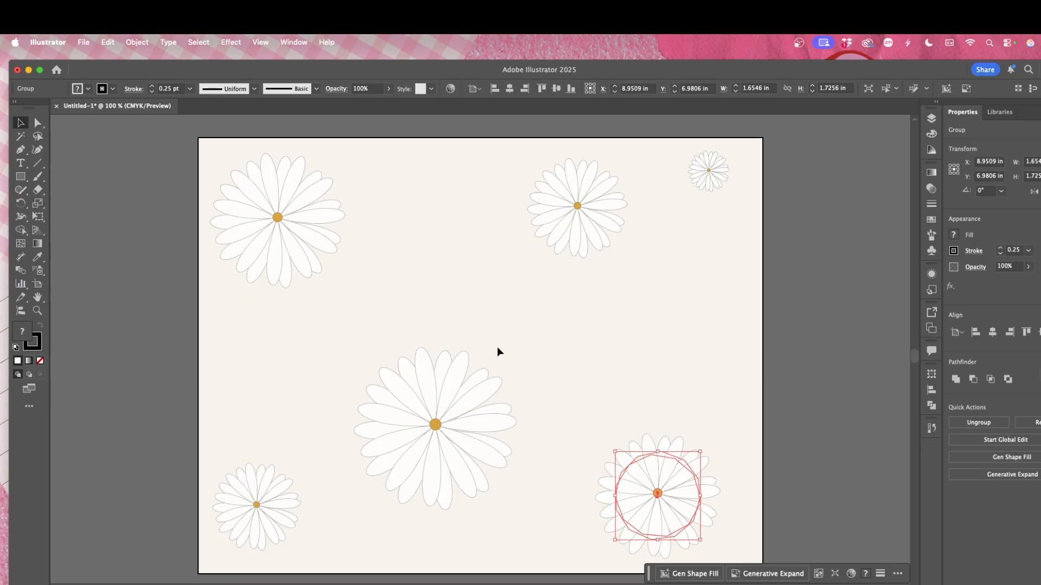
- Duplicate the large lower-middle daisy and place the copy near the artboard's right edge
left_click(436, 410)
key("super+c")
key("super+v")
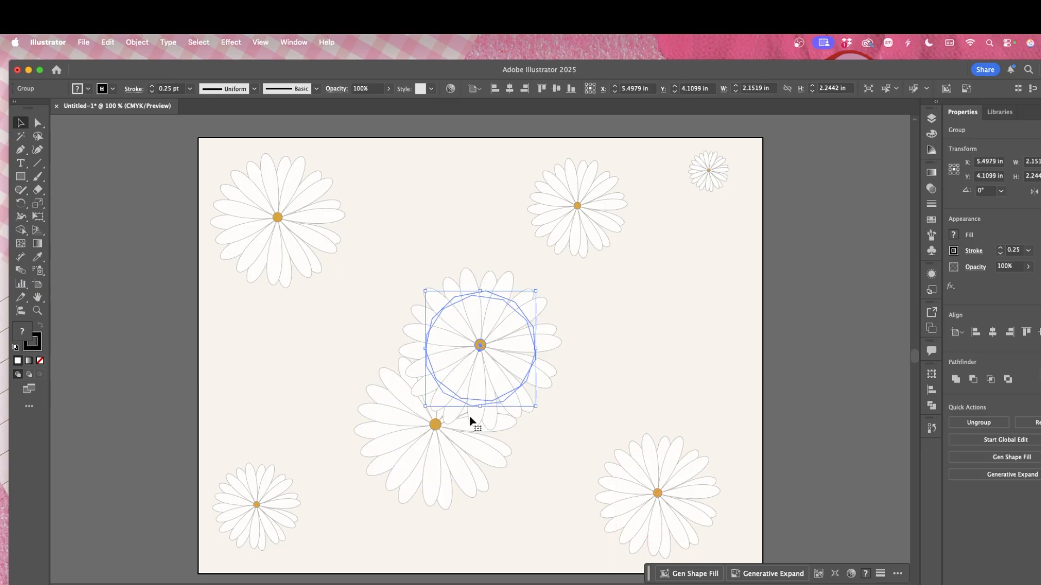
left_click_drag(480, 360, 662, 336)
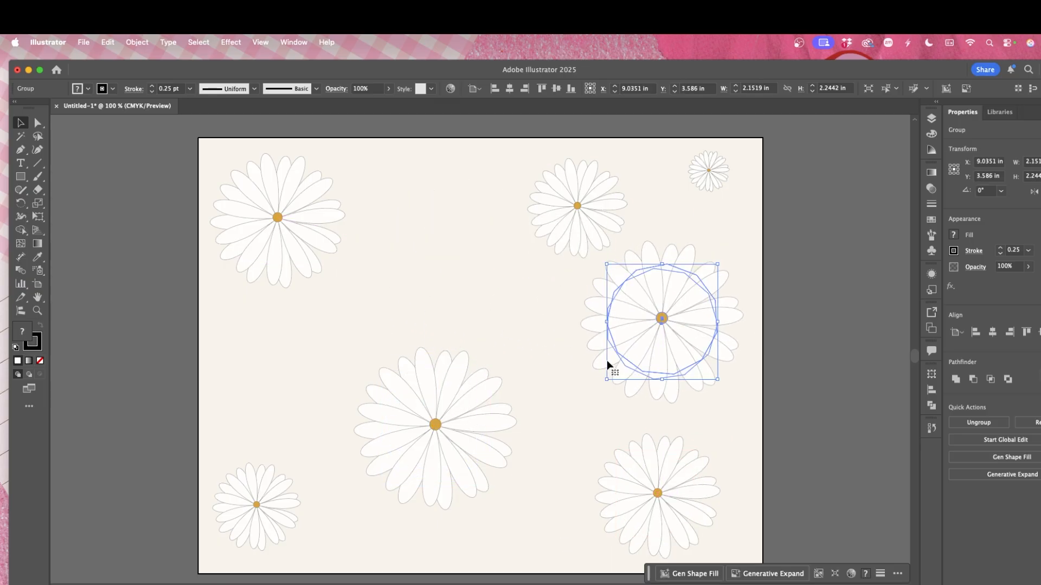
- Place another copy, shrunk to about 1.57 in wide, at the left edge and a full-size copy in the upper middle
key("super+v")
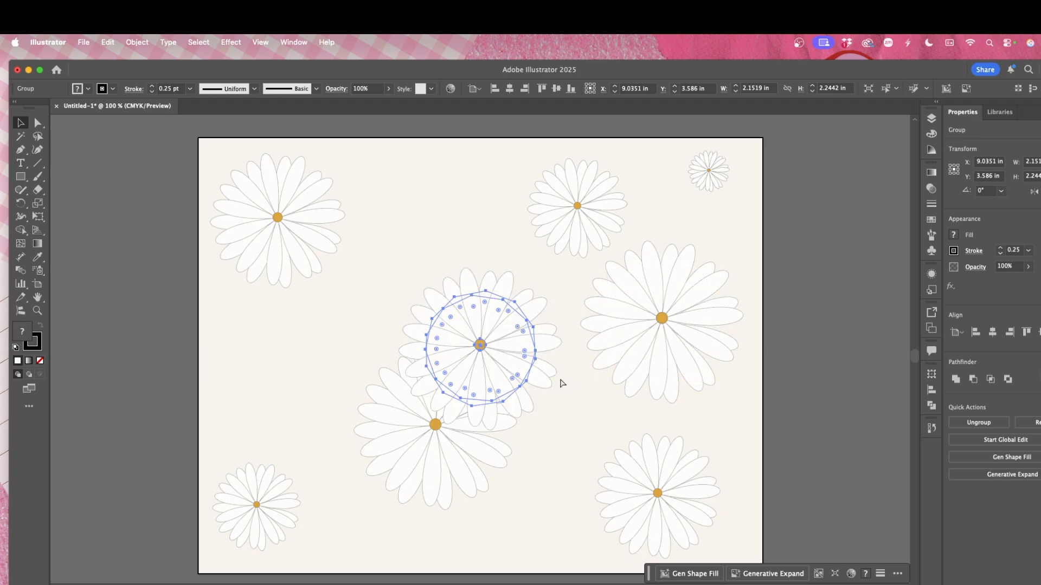
left_click_drag(489, 360, 291, 368)
left_click_drag(339, 437, 489, 486)
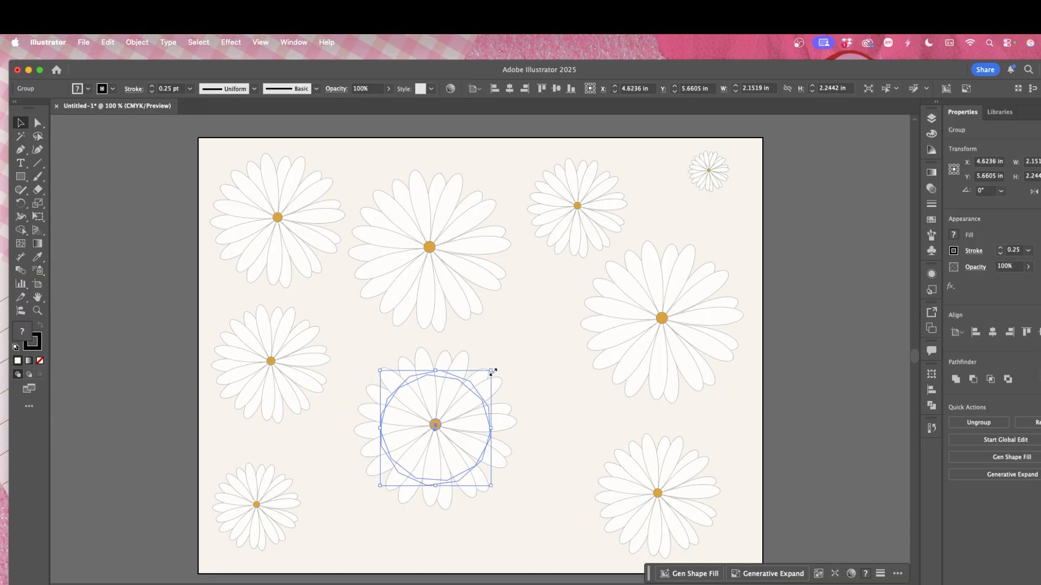
- Shrink the lower-middle daisy to about 0.57 in wide and scatter it with copies in the gaps between the larger daisies
left_click_drag(491, 371, 539, 296)
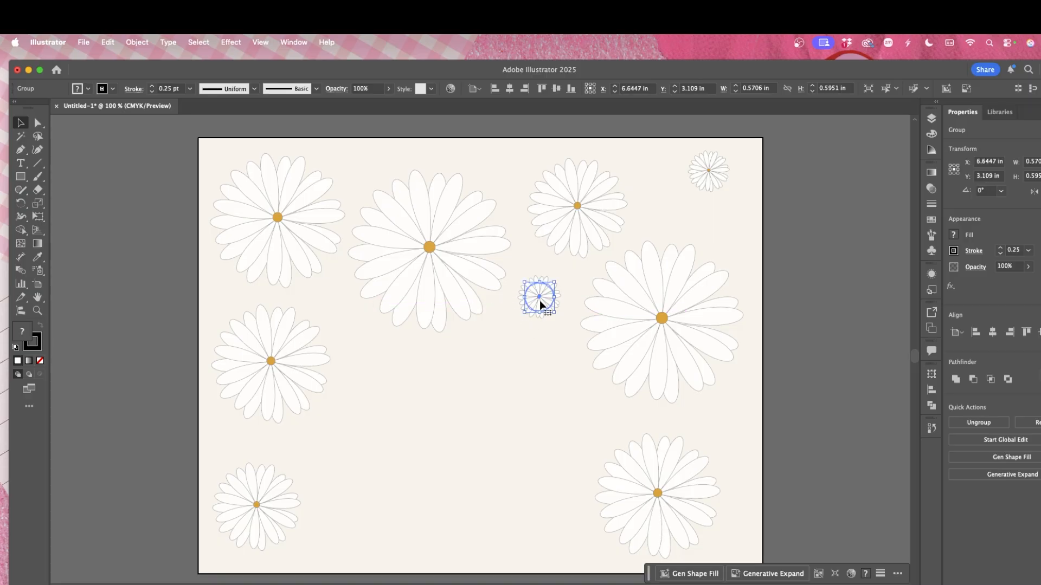
left_click_drag(453, 306, 504, 172)
key("cmd+v")
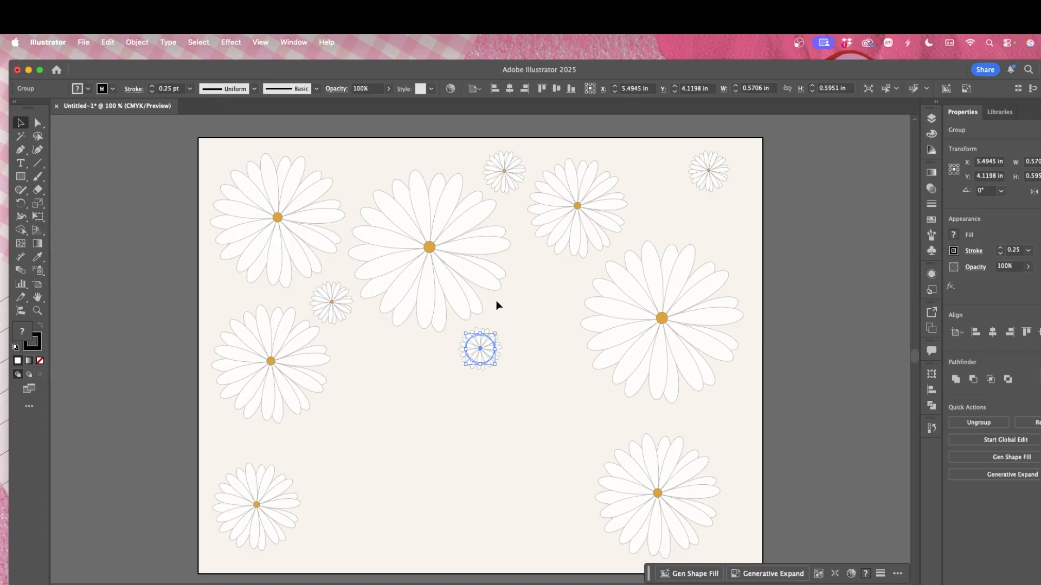
left_click_drag(488, 355, 726, 426)
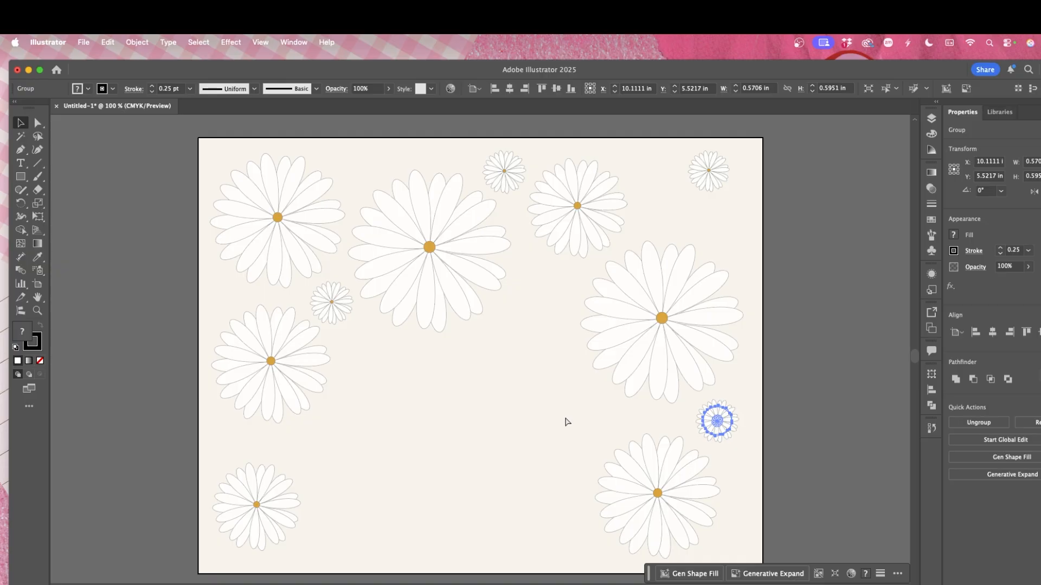
key("super+v")
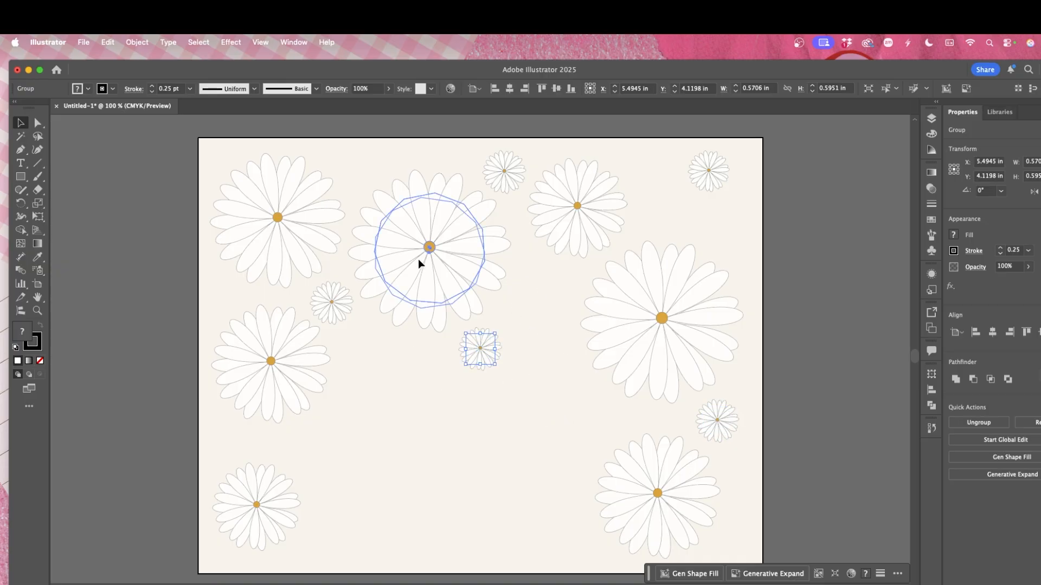
- Nudge the large upper-middle daisy to the right and move the lower-left daisy to the artboard's lower middle
left_click_drag(419, 260, 429, 258)
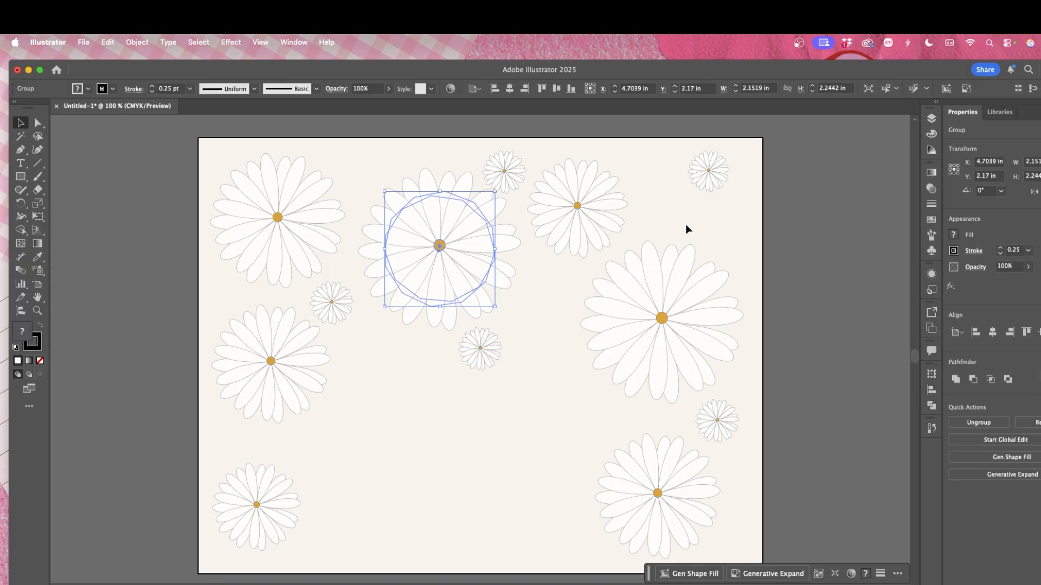
left_click(636, 504)
left_click_drag(232, 525, 455, 481)
- Duplicate the lower-right daisy and place the copy in the artboard's lower-left corner
left_click(674, 511)
key("super+c")
key("super+v")
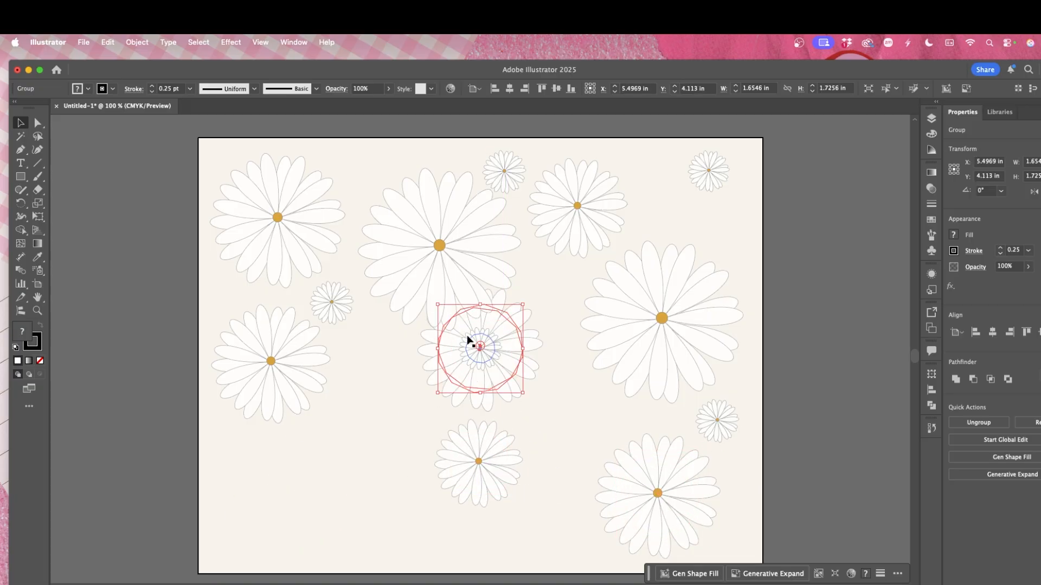
left_click_drag(469, 342, 264, 527)
- Spread the left-edge daisy, two small daisies and the lower-middle daisy into the empty areas at the center, left and bottom
left_click_drag(266, 394, 373, 416)
left_click_drag(334, 306, 256, 327)
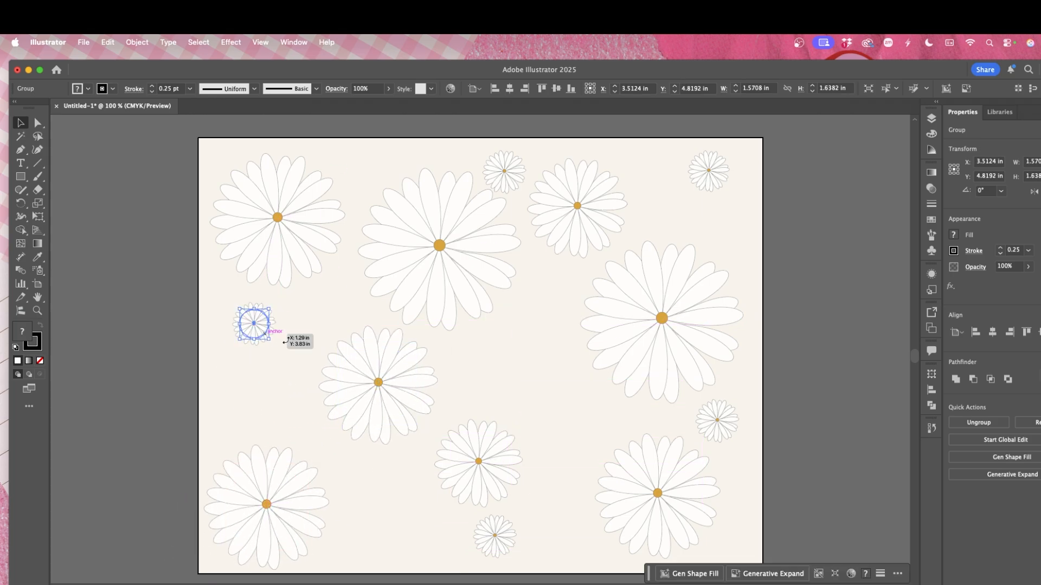
left_click_drag(510, 542, 555, 352)
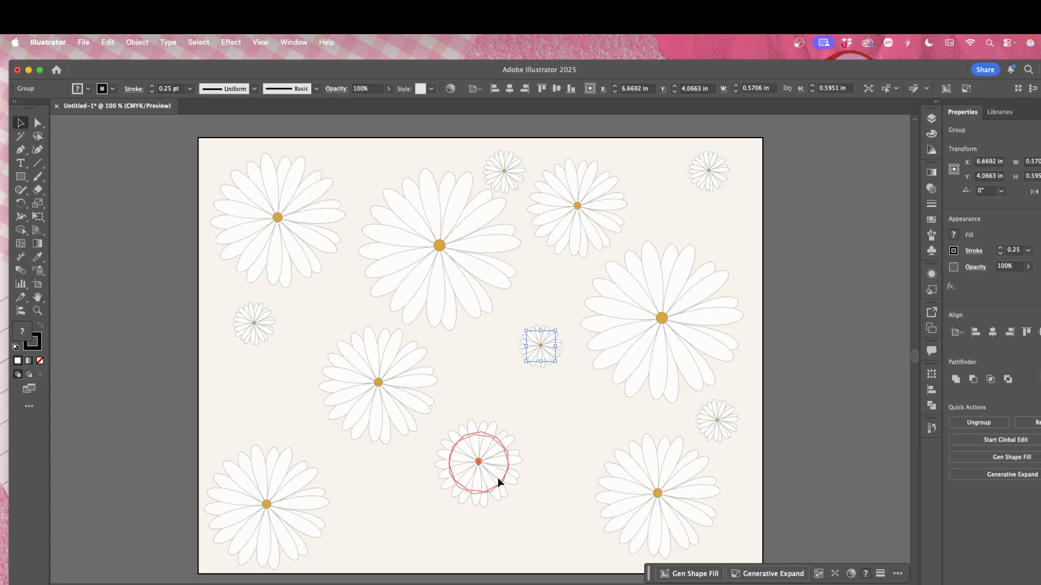
left_click_drag(496, 474, 518, 534)
left_click(461, 242)
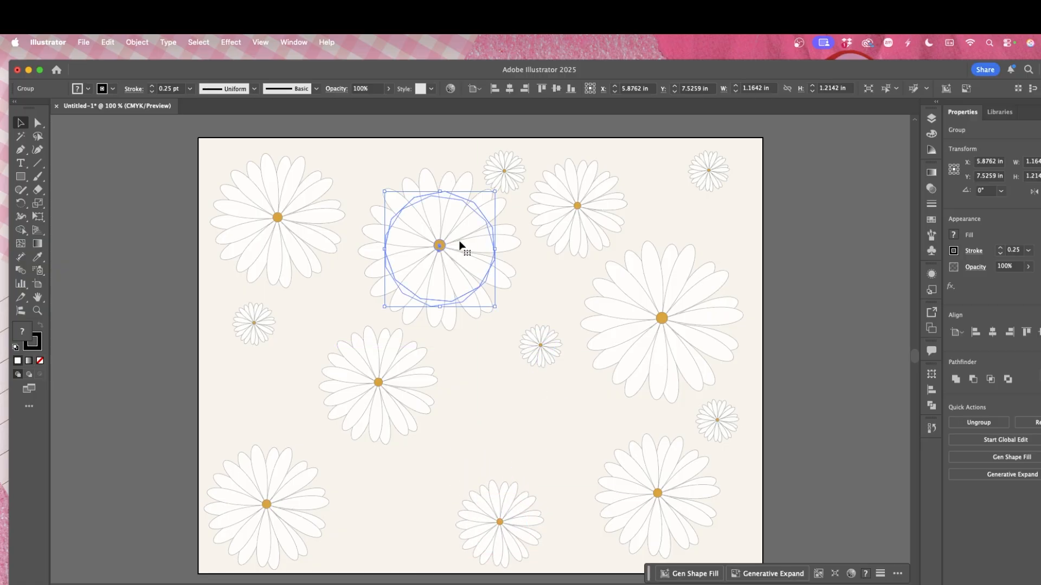
- Shrink the right-edge daisy to about 1.57 in wide and the lower-right one to about 1.3 in wide, moving both nearer the artboard's edge
left_click(634, 324)
left_click_drag(718, 266, 687, 297)
left_click_drag(637, 349, 675, 341)
left_click(664, 496)
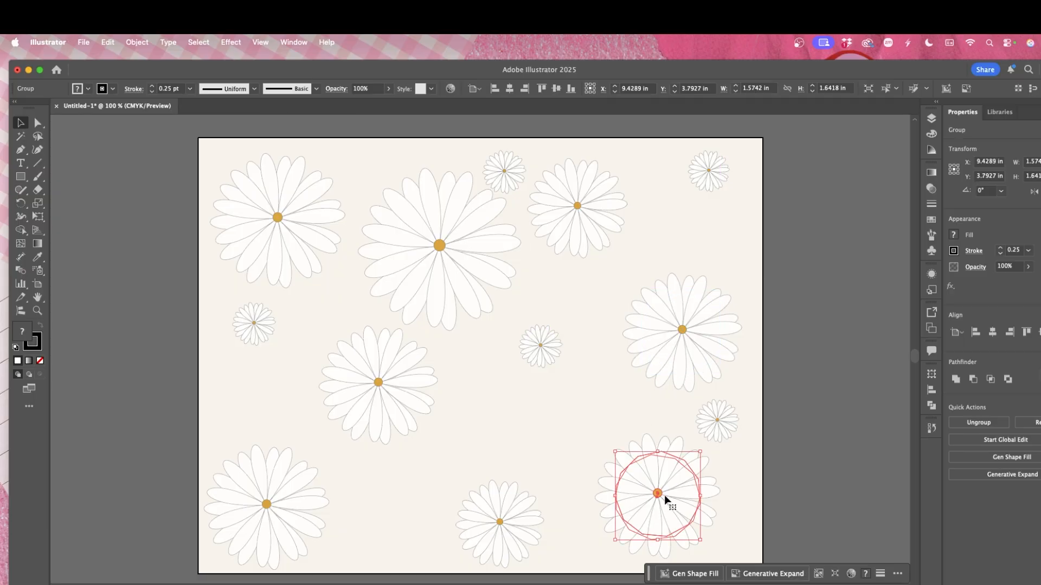
left_click_drag(698, 453, 701, 514)
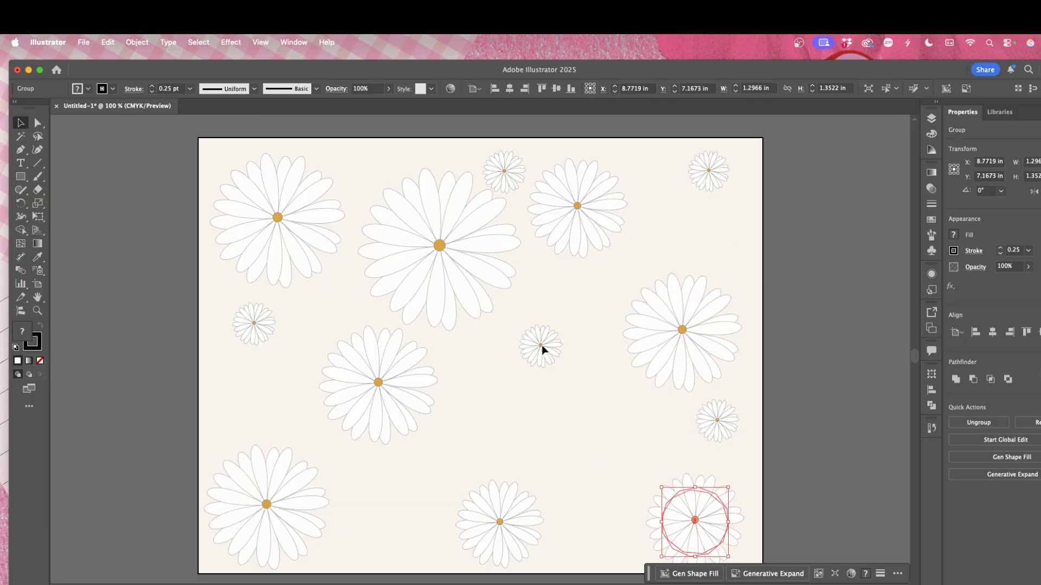
- Move the large upper-middle daisy to the artboard's center and fill its former place with the left-of-center daisy, reduced in size
left_click(445, 227)
left_click_drag(450, 230, 593, 301)
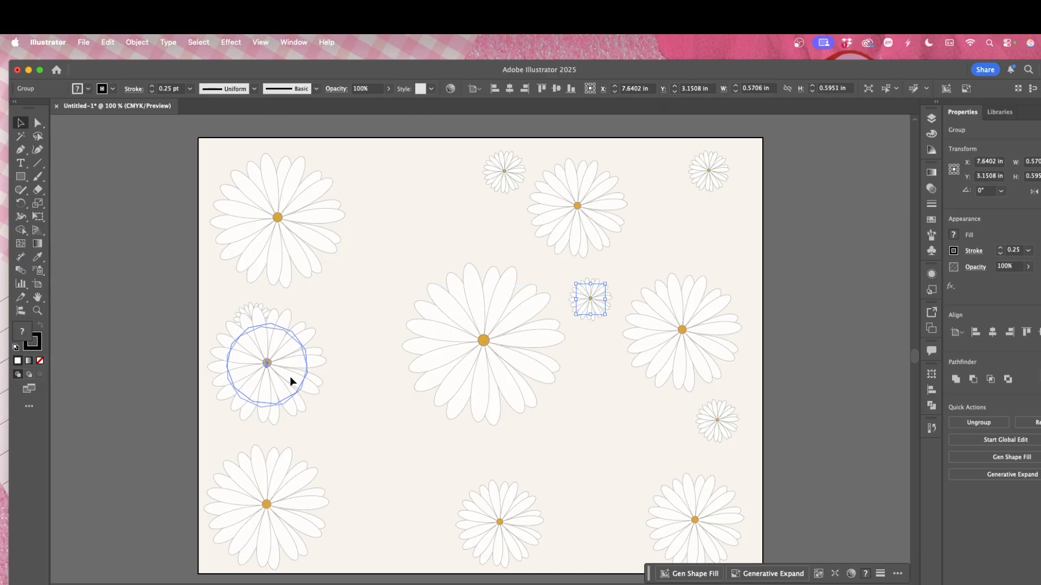
left_click_drag(291, 377, 372, 416)
left_click_drag(346, 381, 391, 247)
left_click_drag(481, 171, 447, 175)
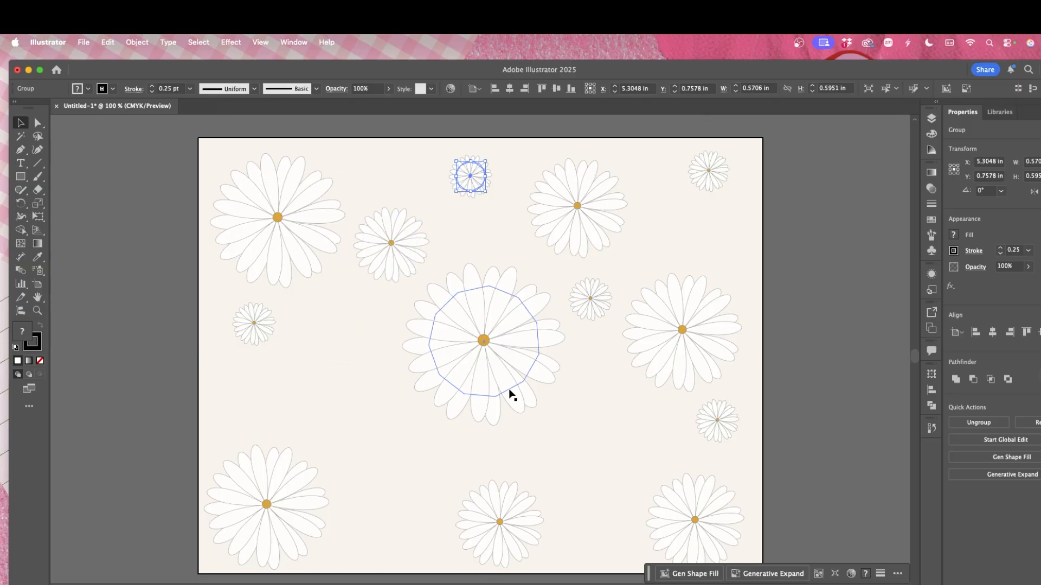
- Reposition the large central daisy and the surrounding small and medium daisies to even out the gaps between them
left_click_drag(498, 381, 428, 417)
left_click_drag(593, 299, 579, 311)
left_click_drag(719, 428, 606, 414)
left_click_drag(464, 183, 458, 178)
left_click_drag(570, 211, 594, 210)
left_click_drag(410, 240, 438, 227)
left_click_drag(463, 175, 484, 177)
left_click_drag(609, 432, 604, 473)
- Place another 0.57 in daisy above the lower-left flower, nudge the large central daisy right and clear the selection
key("super+v")
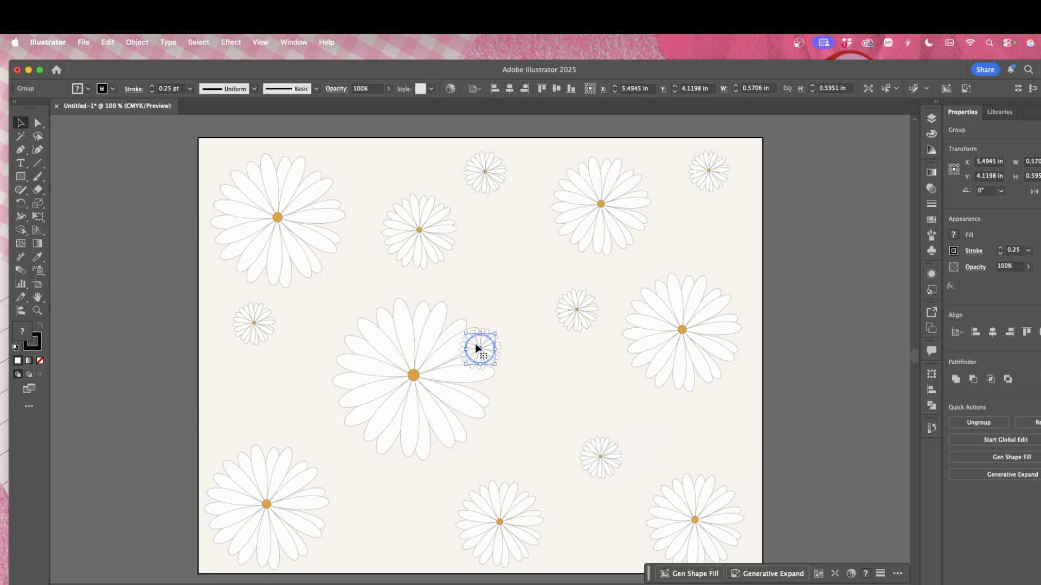
left_click_drag(478, 348, 294, 413)
left_click_drag(376, 409, 399, 414)
left_click(887, 340)
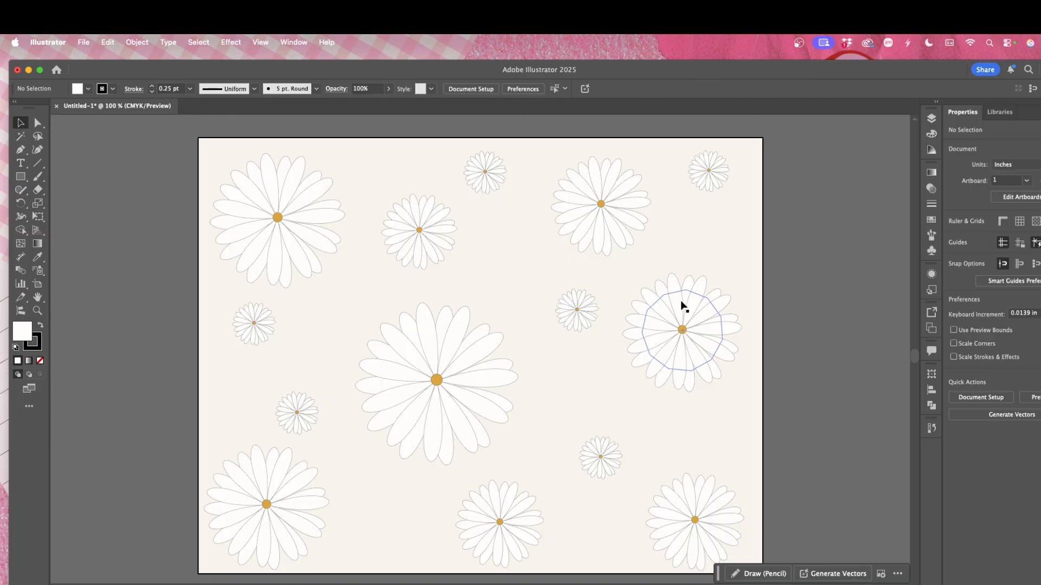
- Make a pattern from all the daisies together with the beige background and name it Daisies_2
left_click(130, 42)
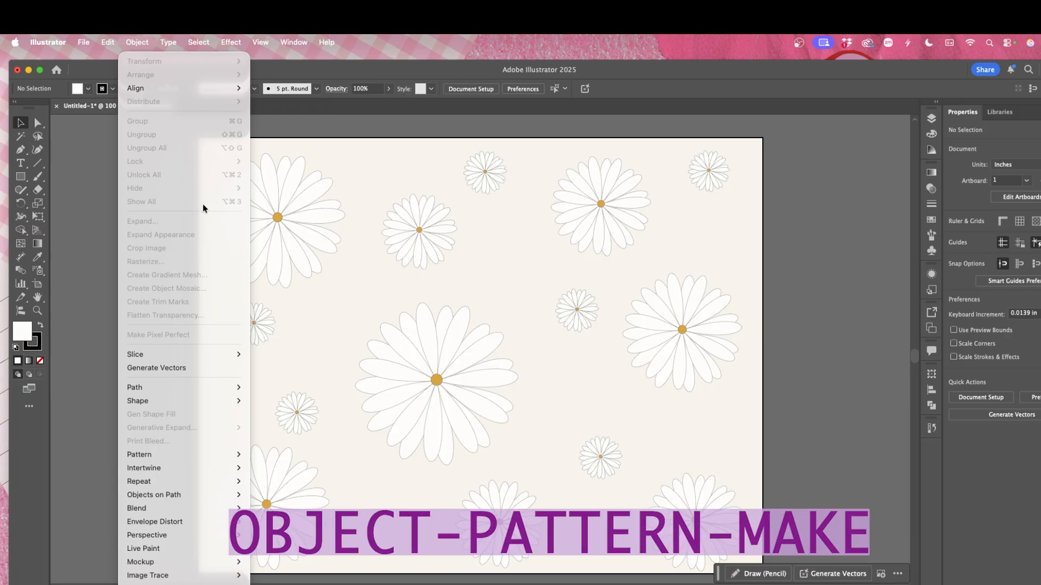
mouse_move(233, 455)
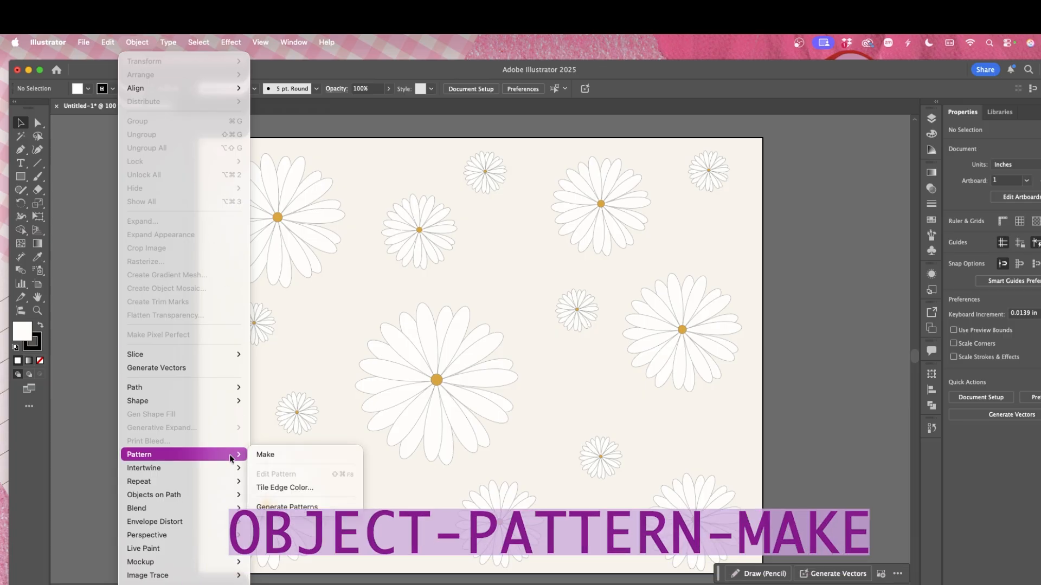
left_click(280, 459)
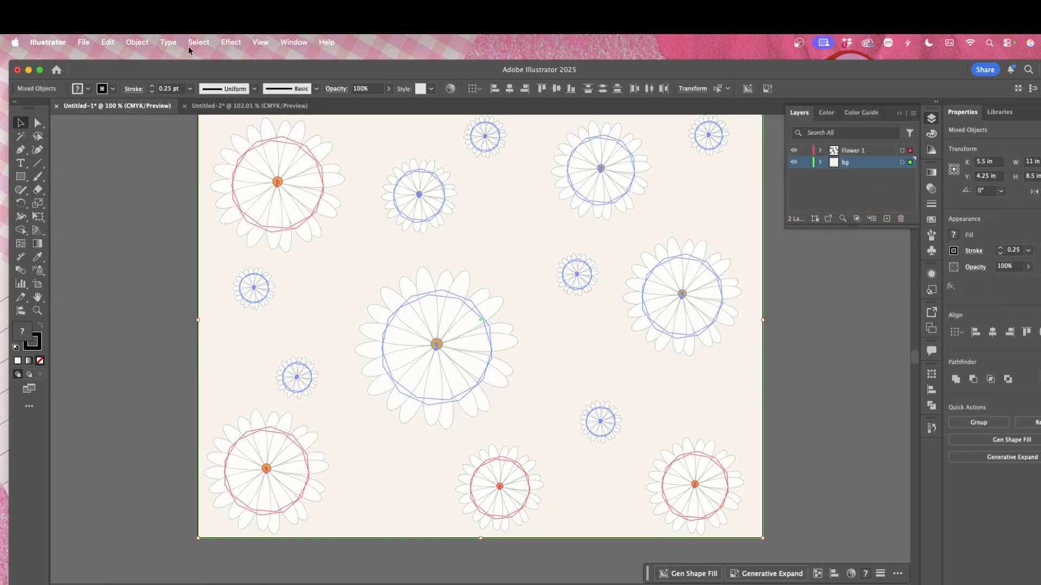
left_click(142, 42)
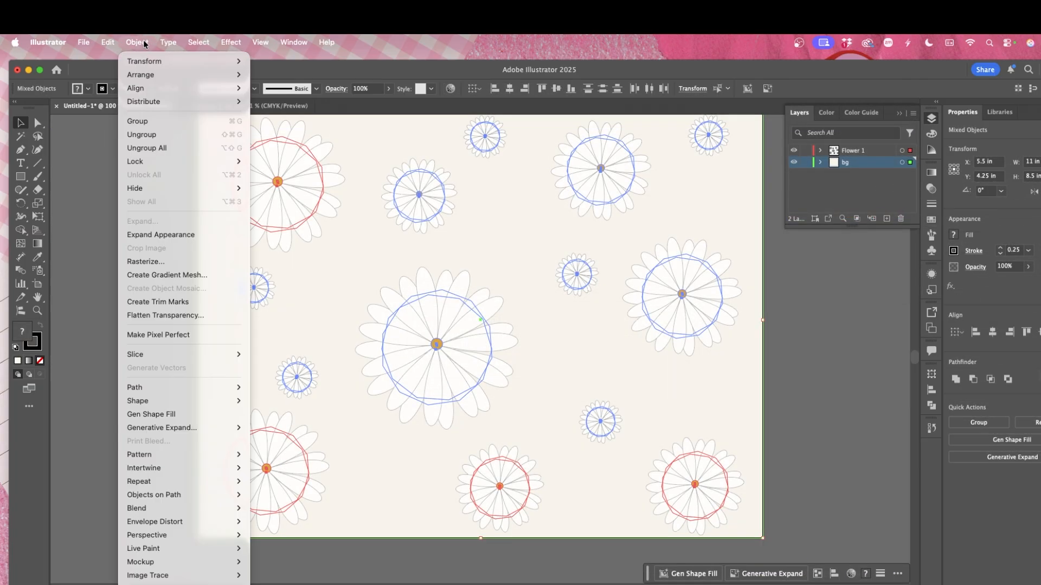
mouse_move(193, 454)
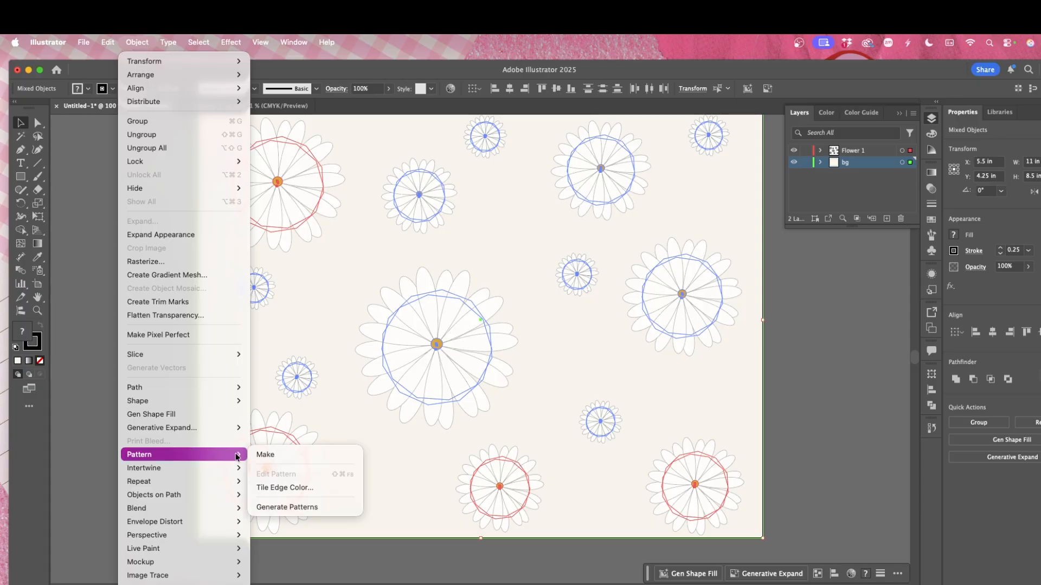
left_click(280, 457)
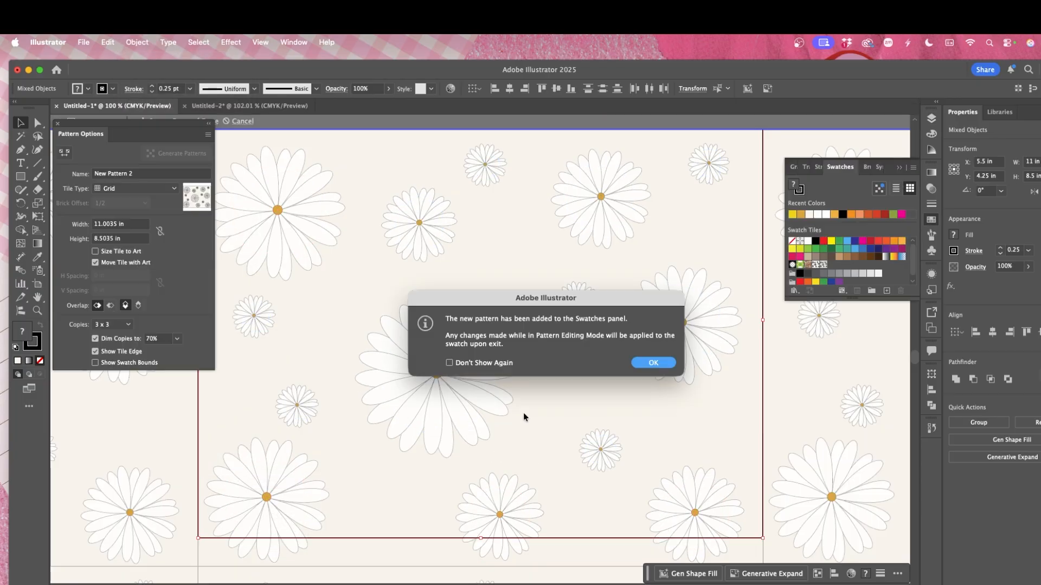
left_click(660, 361)
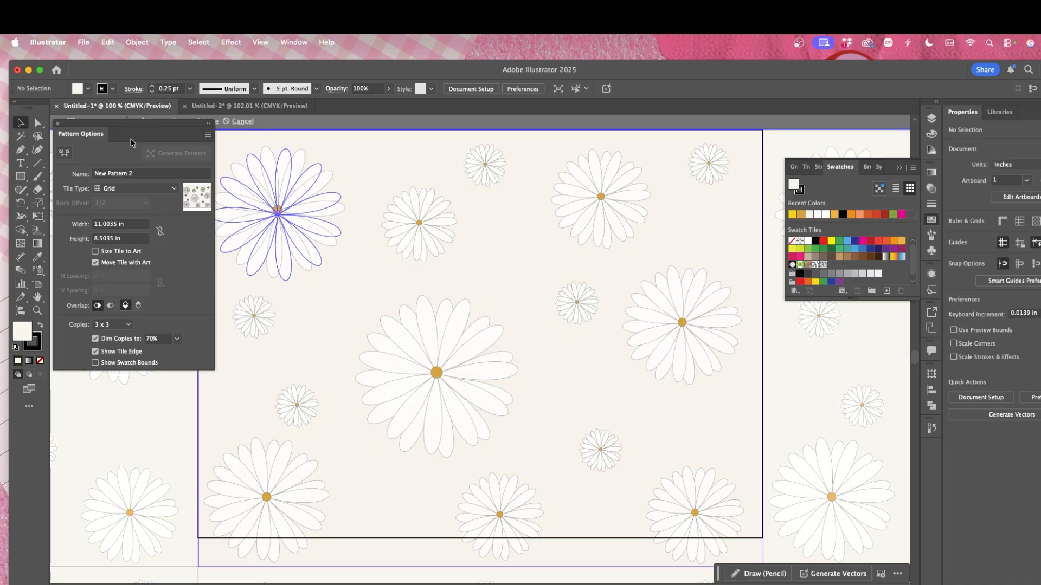
left_click(138, 175)
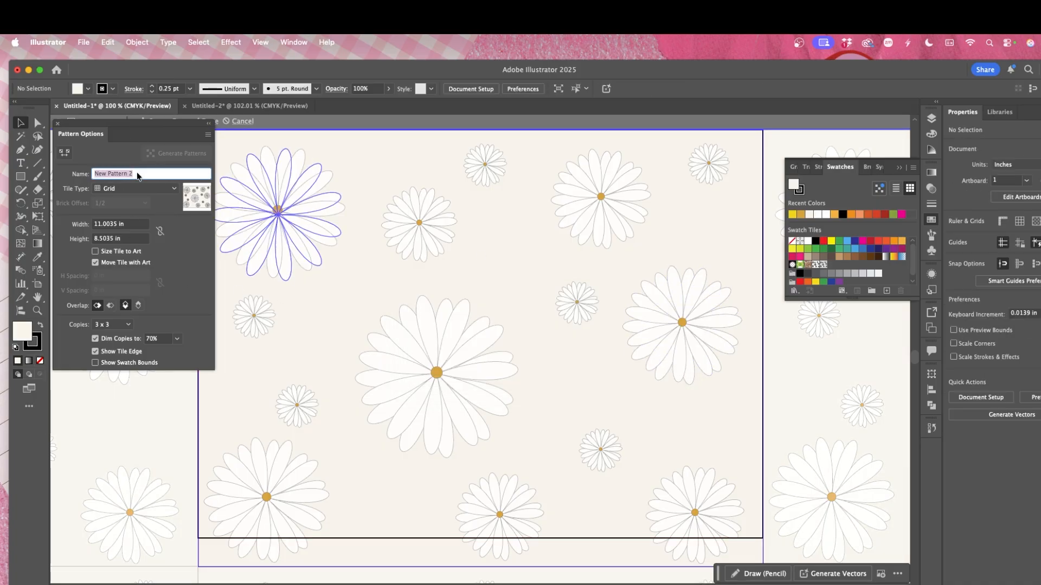
type("Daisies_2")
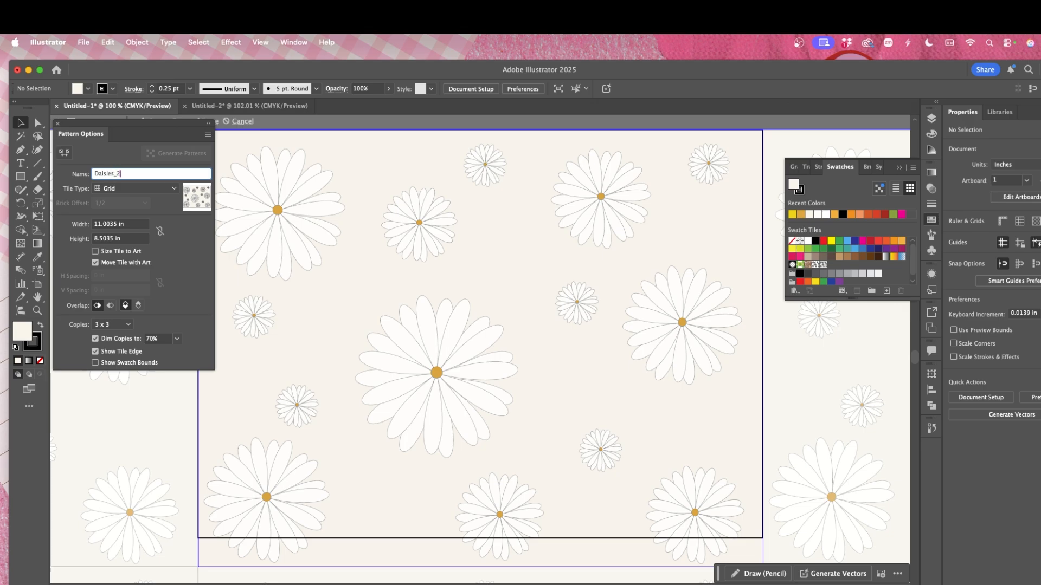
- Try the Brick by Row, Brick by Column, Hex by Column and Hex by Row tile types on the pattern
left_click(134, 189)
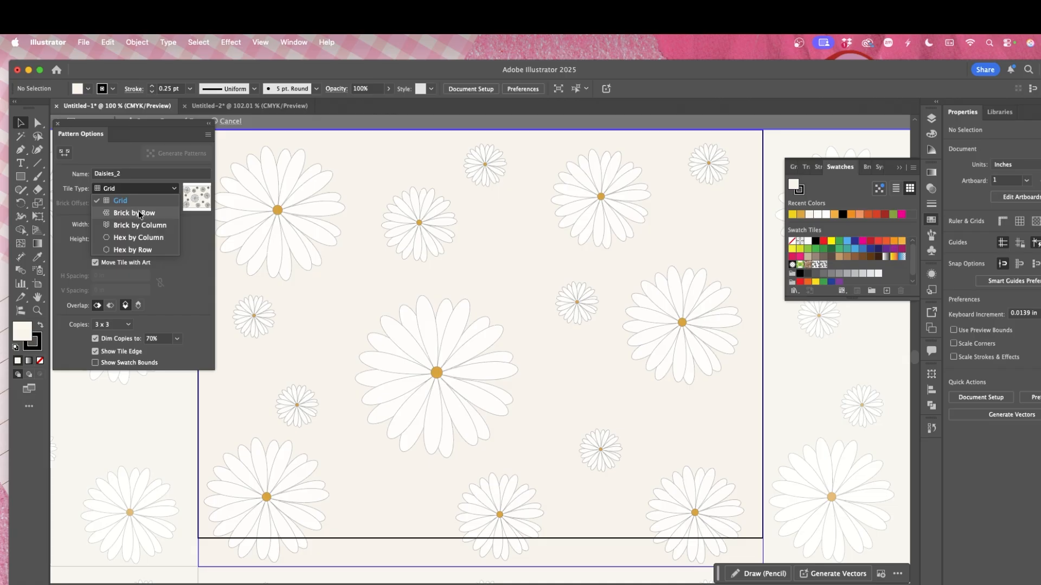
left_click(140, 214)
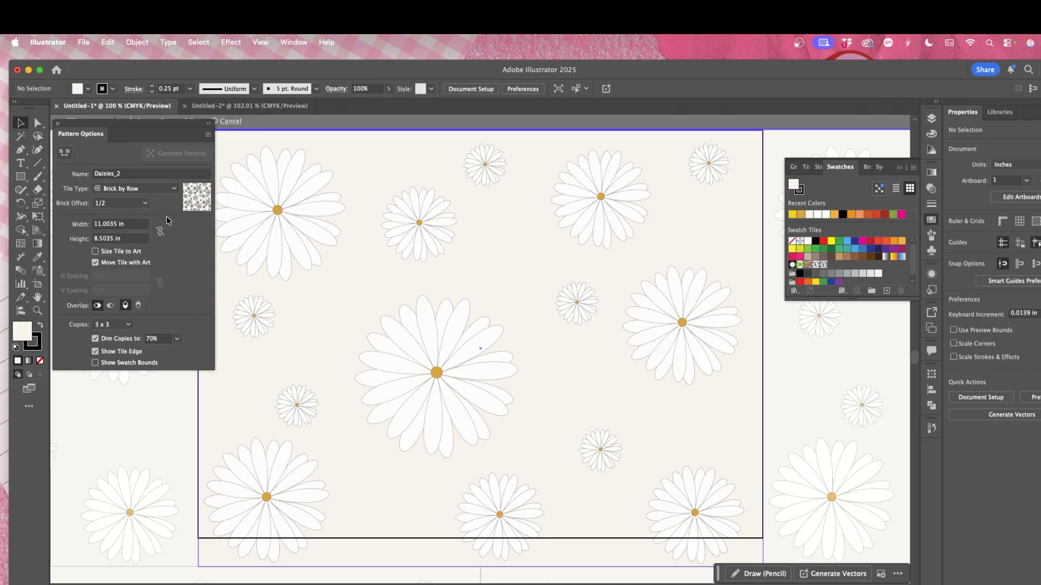
left_click(122, 190)
left_click(128, 228)
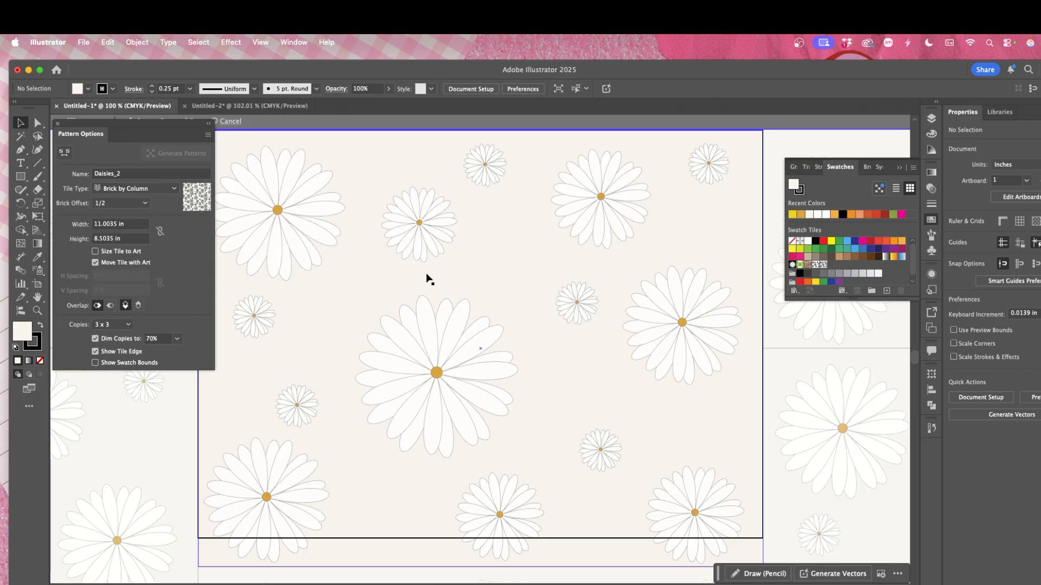
left_click(140, 188)
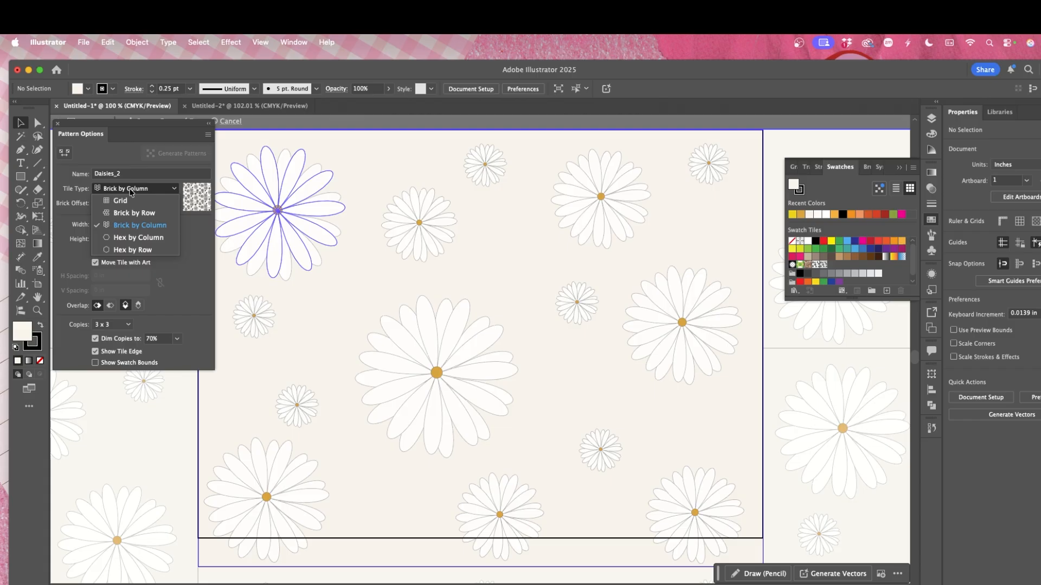
left_click(138, 242)
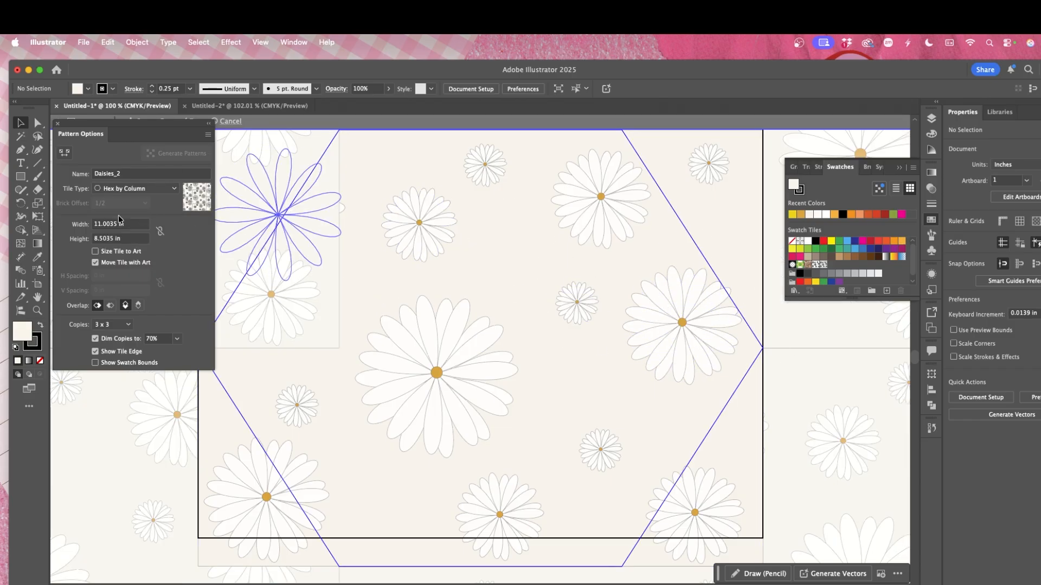
left_click(126, 191)
left_click(139, 251)
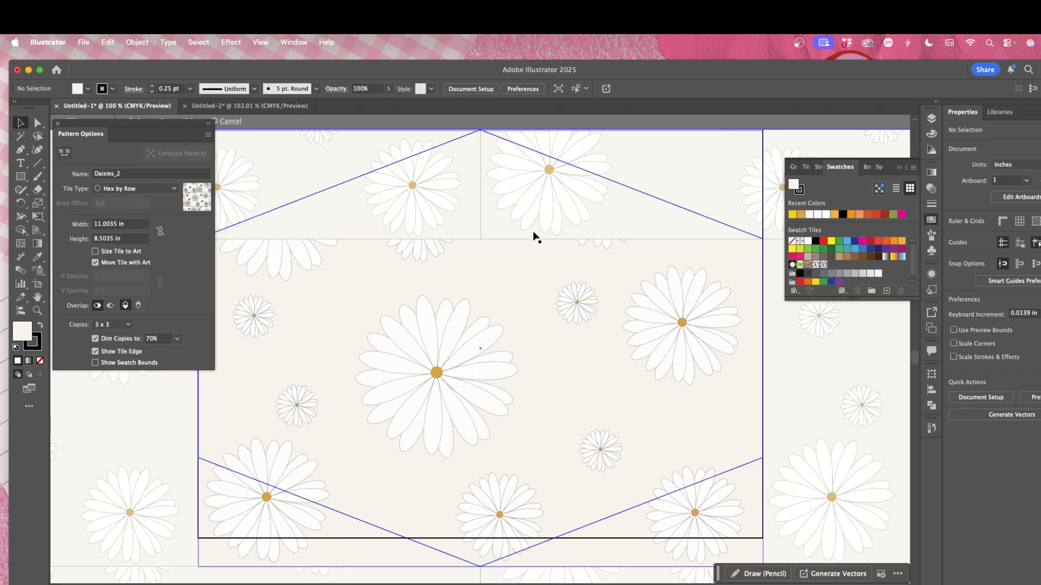
left_click(130, 188)
left_click(137, 239)
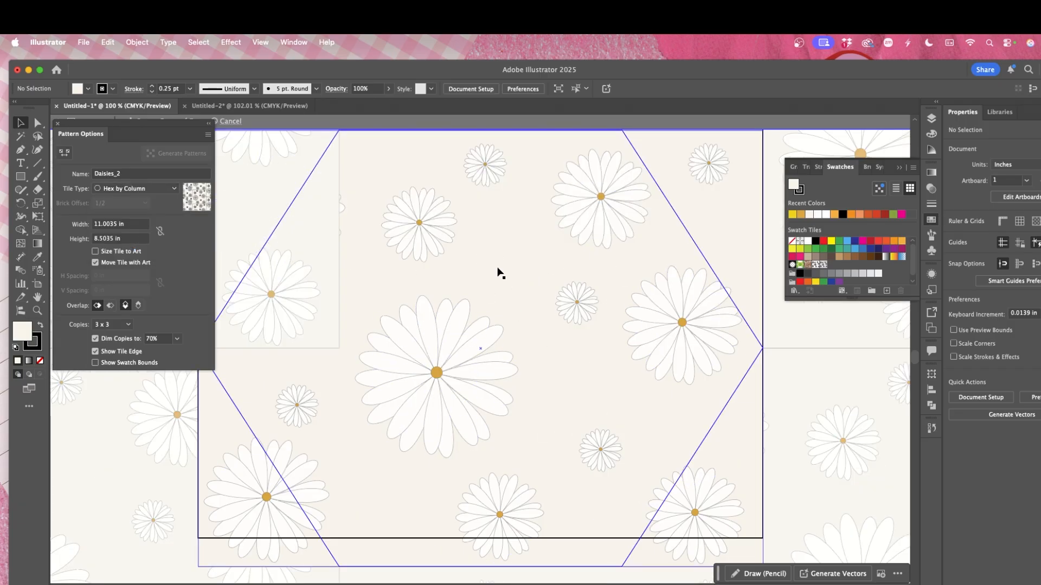
- Compare the Brick by Column and Brick by Row tile types with Grid, and return the pattern to Grid
left_click(154, 191)
left_click(142, 226)
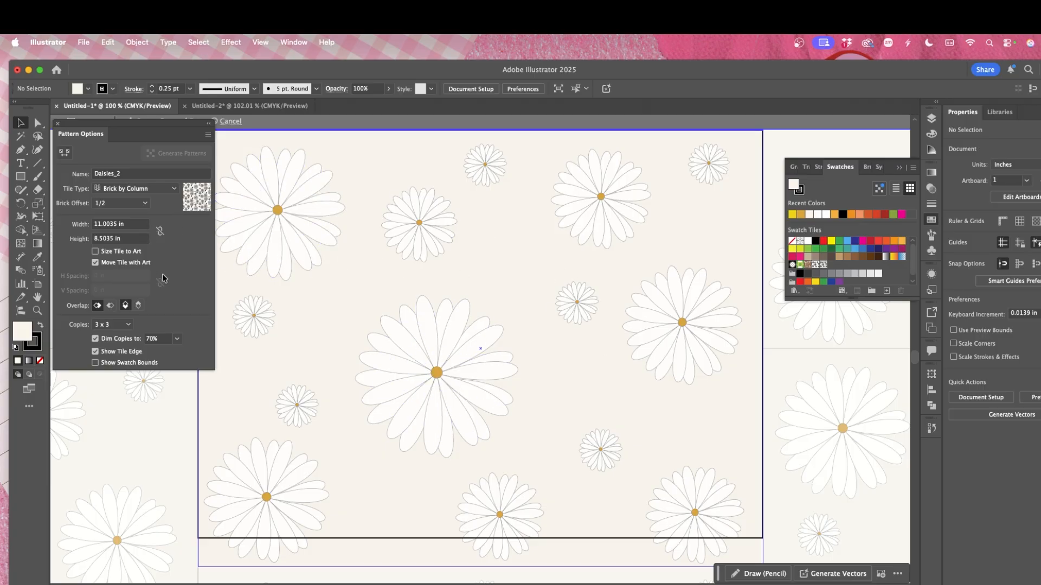
left_click(122, 190)
left_click(133, 215)
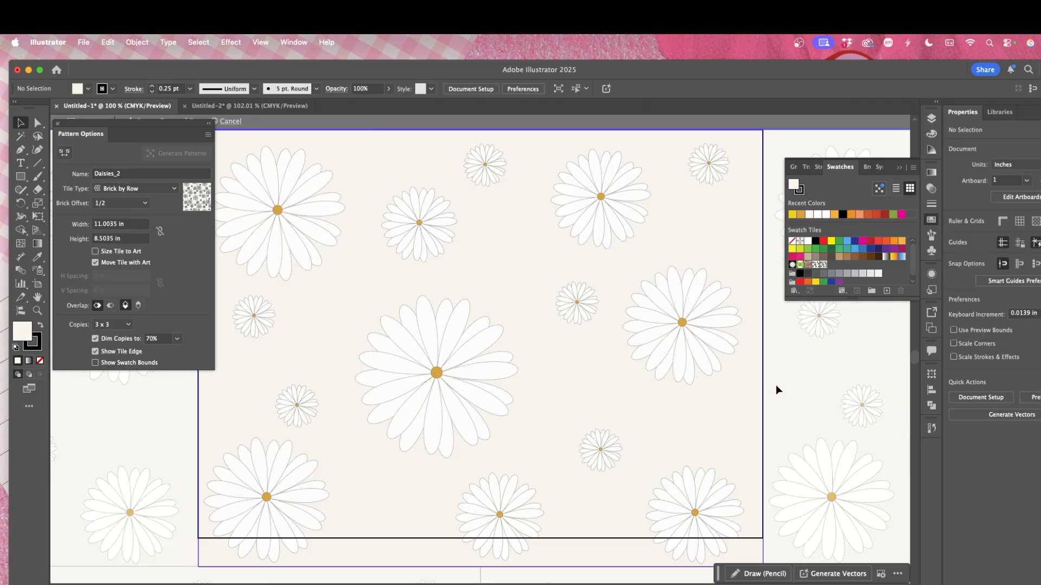
left_click(135, 189)
left_click(140, 199)
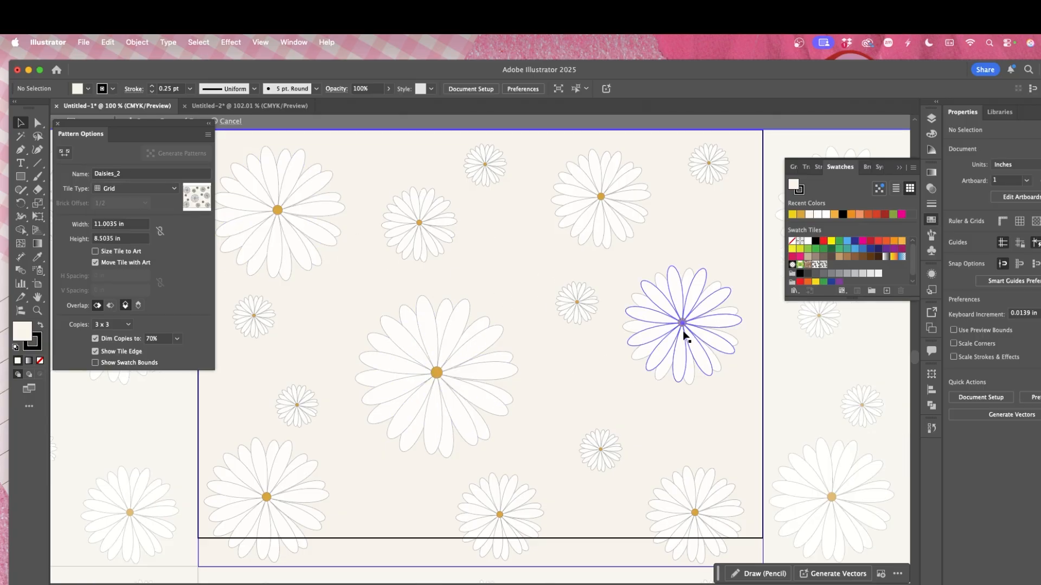
left_click(137, 188)
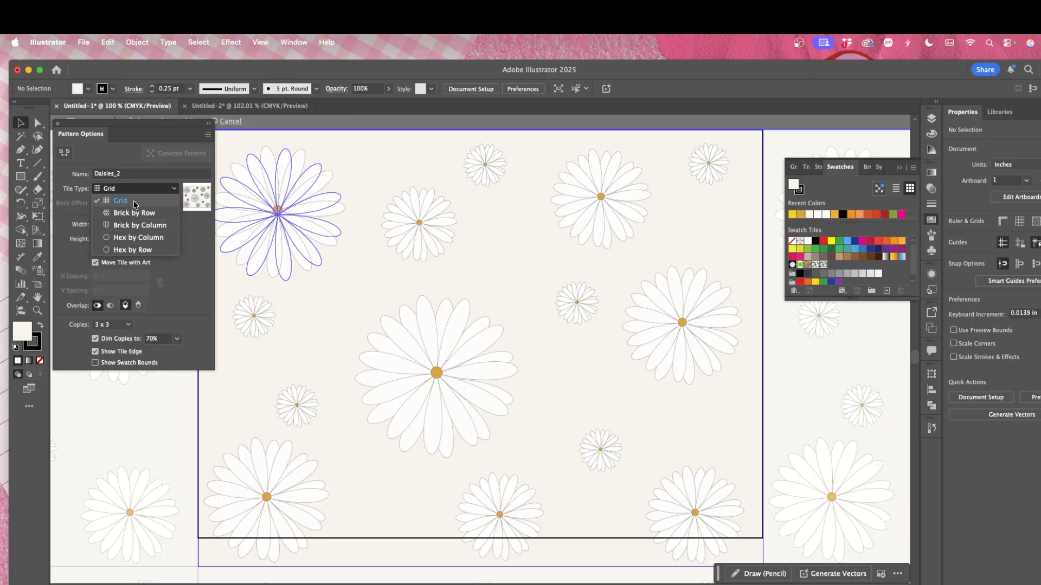
left_click(135, 212)
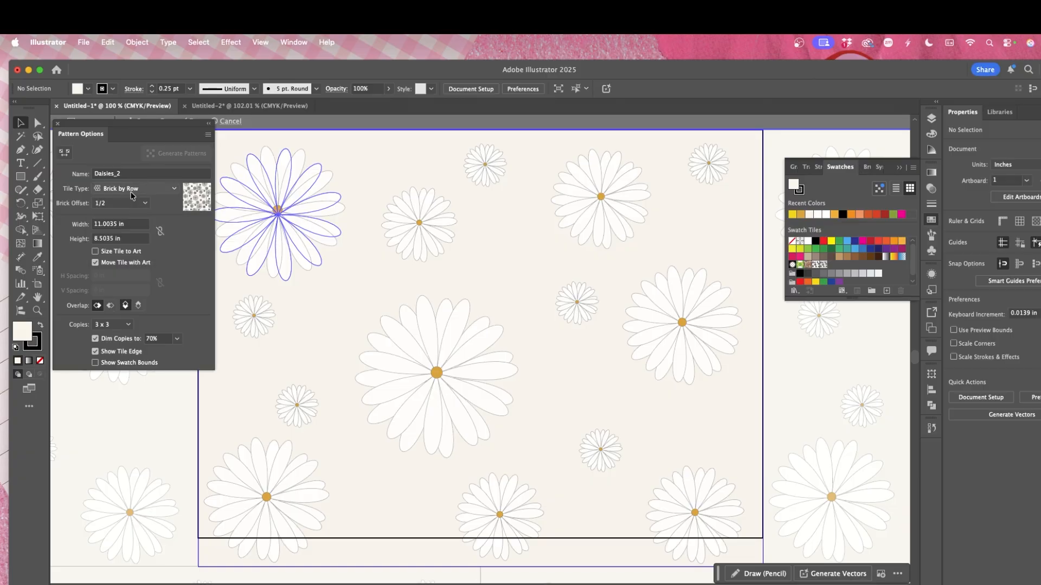
left_click(131, 191)
left_click(139, 200)
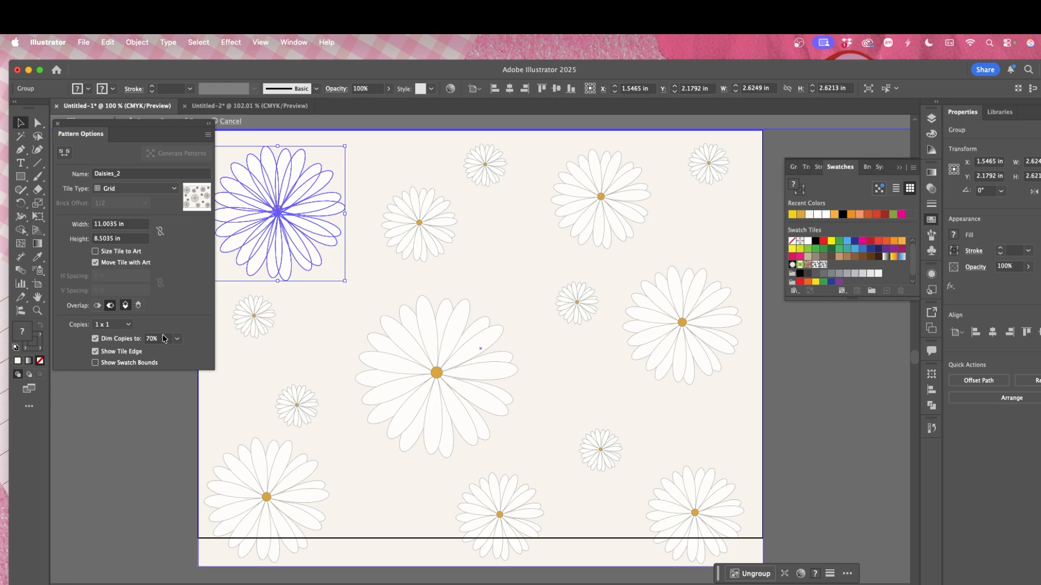
- Preview the pattern with 3 x 3 copies, and set the copies back to 1 x 1
left_click(130, 325)
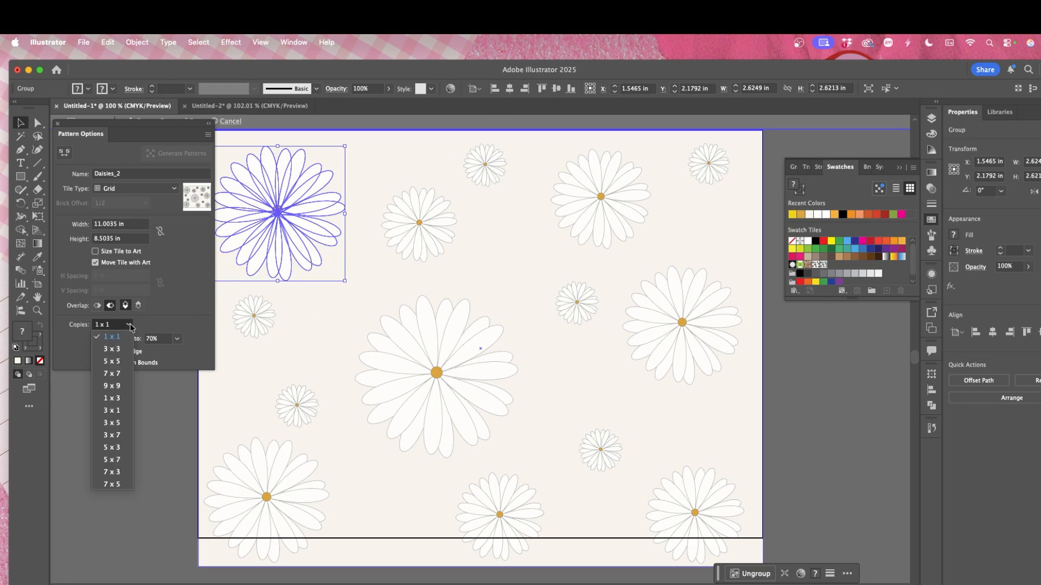
left_click(118, 349)
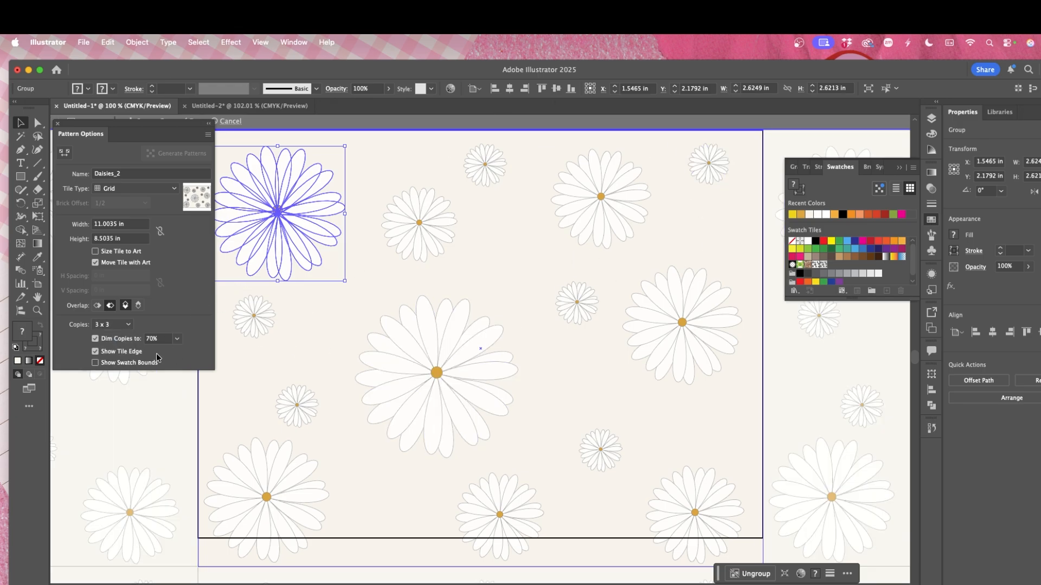
left_click(120, 326)
left_click(120, 338)
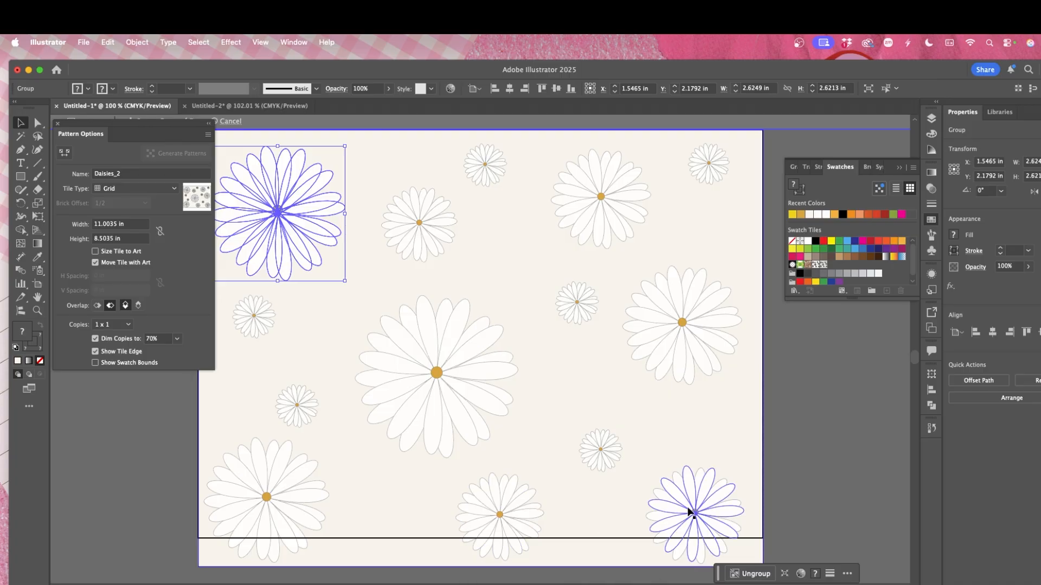
- Move the Pattern Options panel off the artwork, then try the top-left daisy nearer the tile's corner and undo that move
left_click_drag(173, 130, 928, 297)
left_click_drag(507, 551, 506, 549)
left_click_drag(266, 250, 255, 209)
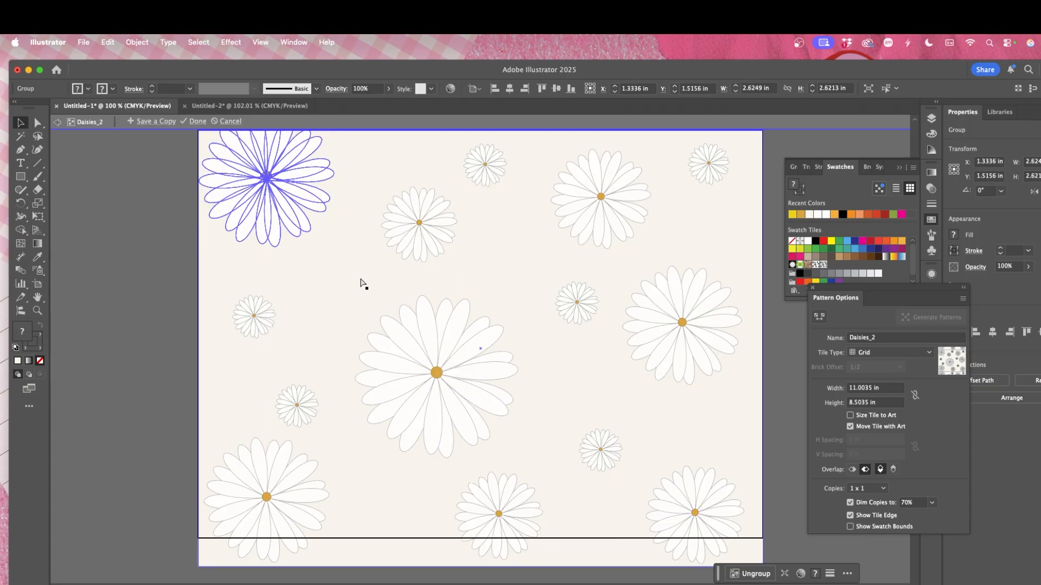
key("super+z")
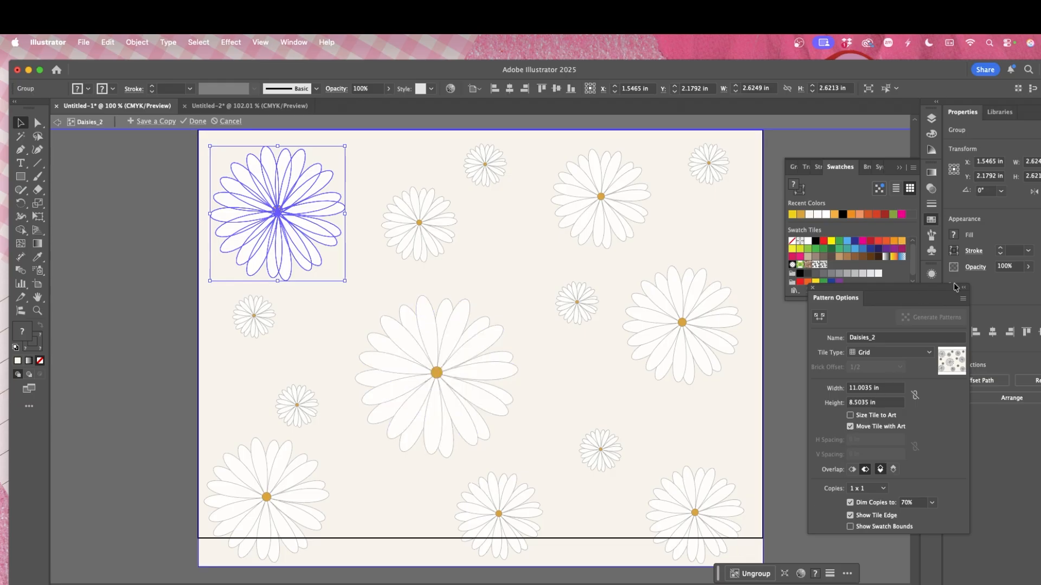
- Raise the three bottom daisies within the tile and shift the other daisies except the top-left one slightly up and left
left_click_drag(497, 516, 508, 489)
left_click_drag(294, 504, 292, 485)
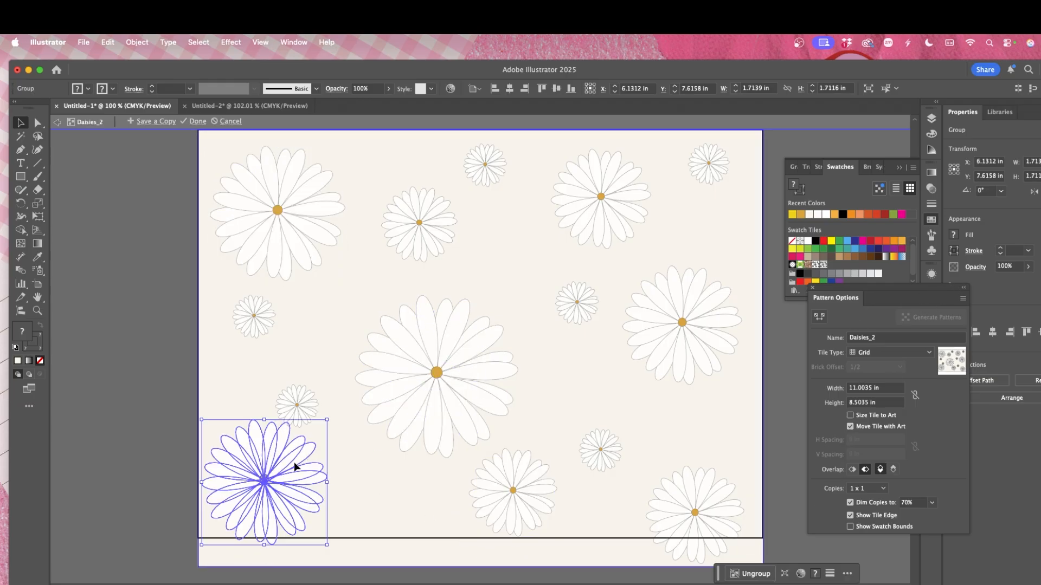
mouse_move(298, 406)
left_mouse_down()
mouse_move(298, 378)
mouse_move(294, 396)
left_mouse_up()
left_click_drag(686, 513, 689, 489)
left_click(155, 327)
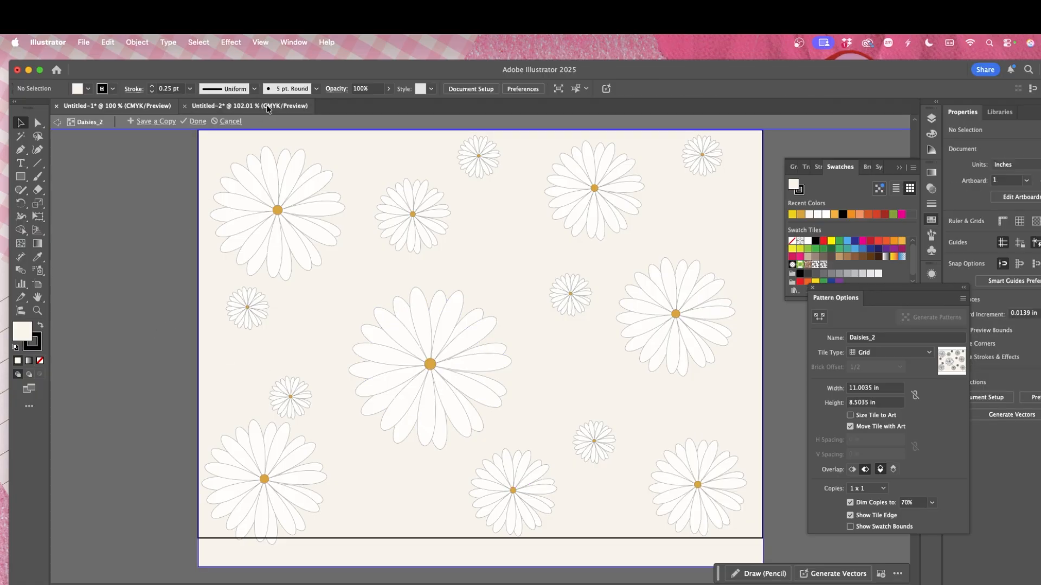
- Save a copy of the edited pattern as New Pattern 2, leave pattern editing and choose the last daisy pattern swatch
left_click(166, 123)
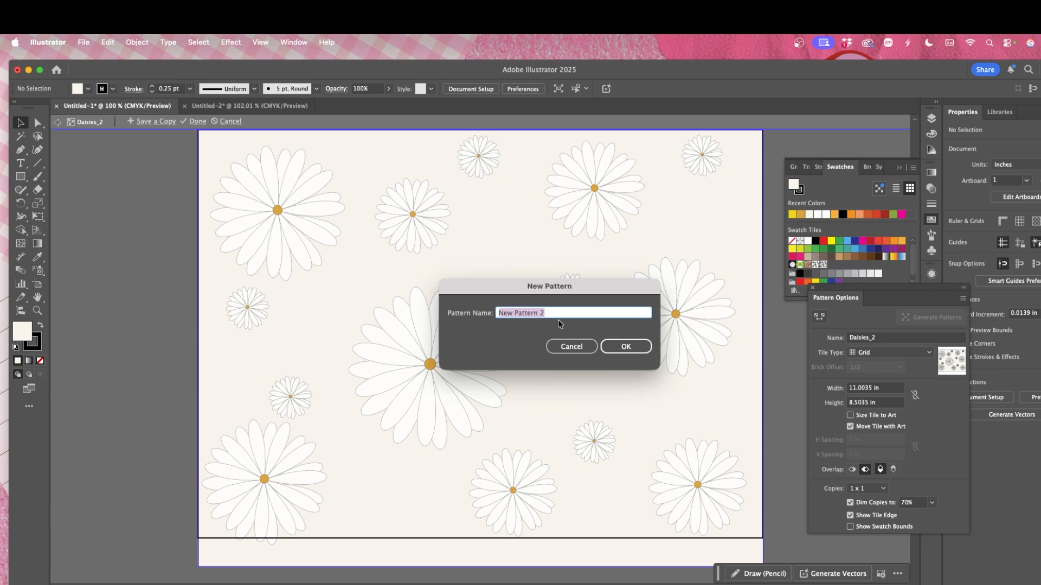
key("Return")
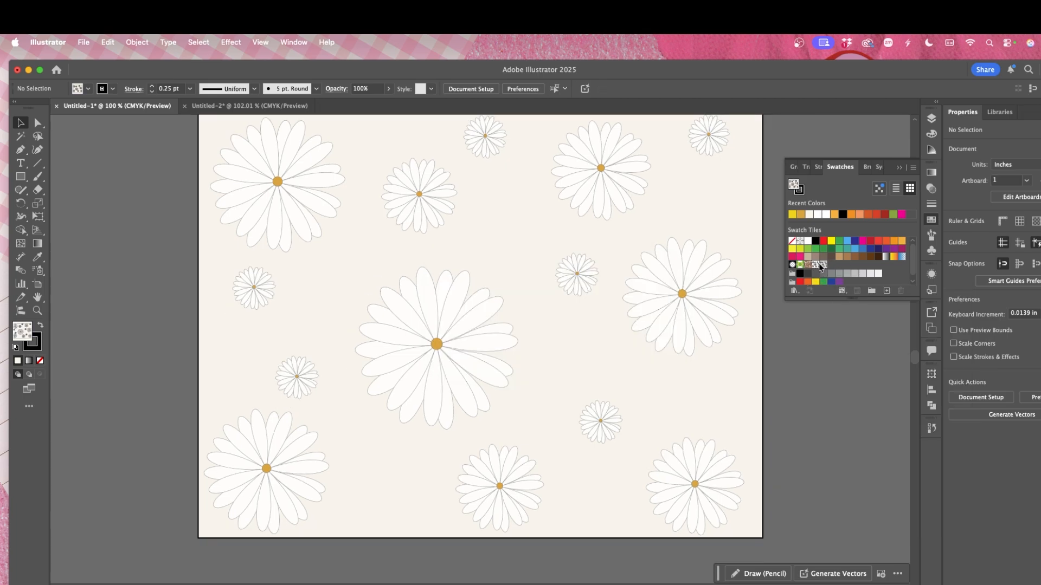
left_click(824, 265)
left_click(294, 42)
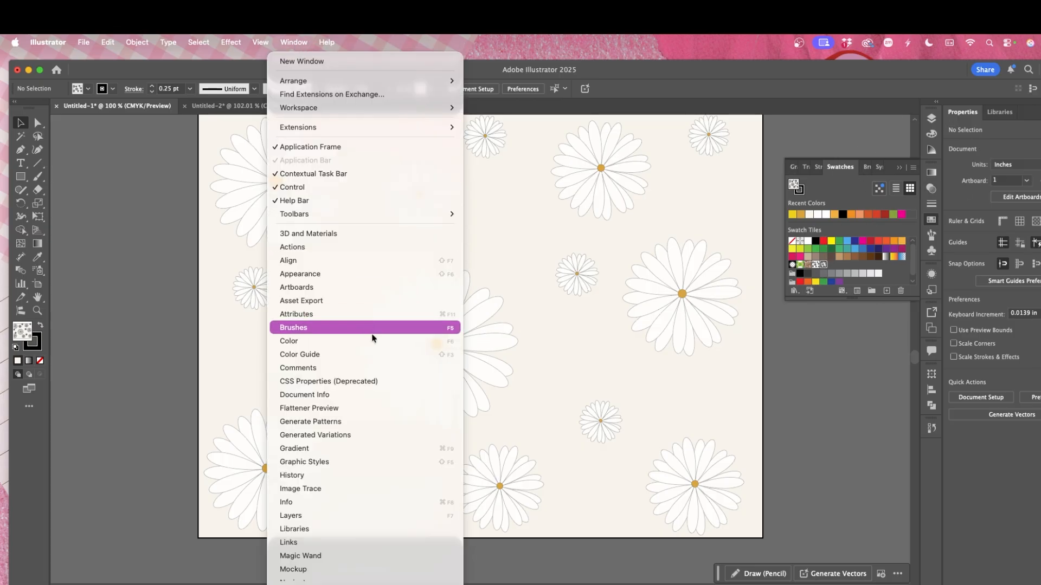
scroll(373, 450, "down", 5)
scroll(372, 464, "down", 1)
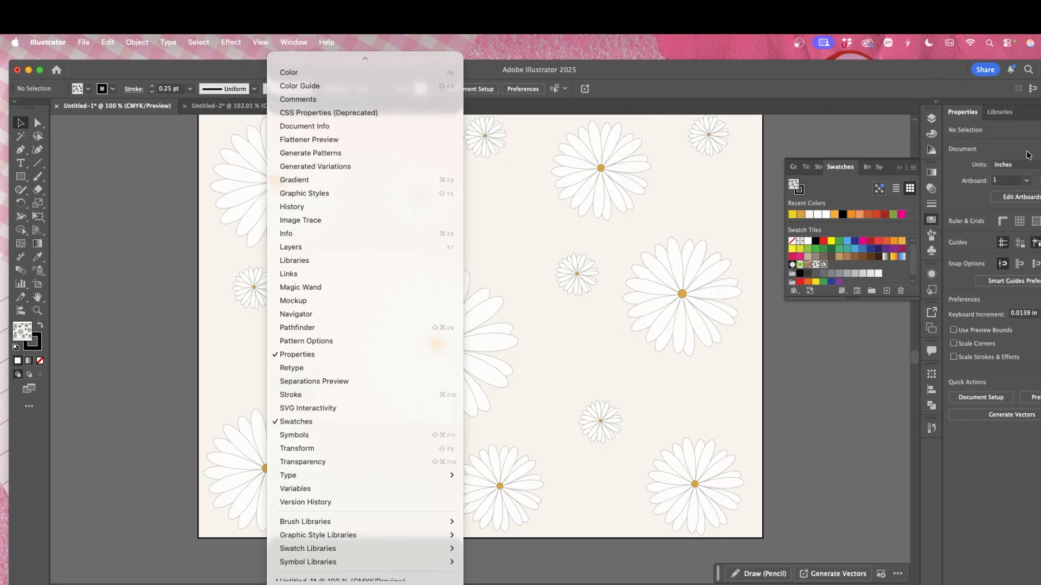
left_click(888, 151)
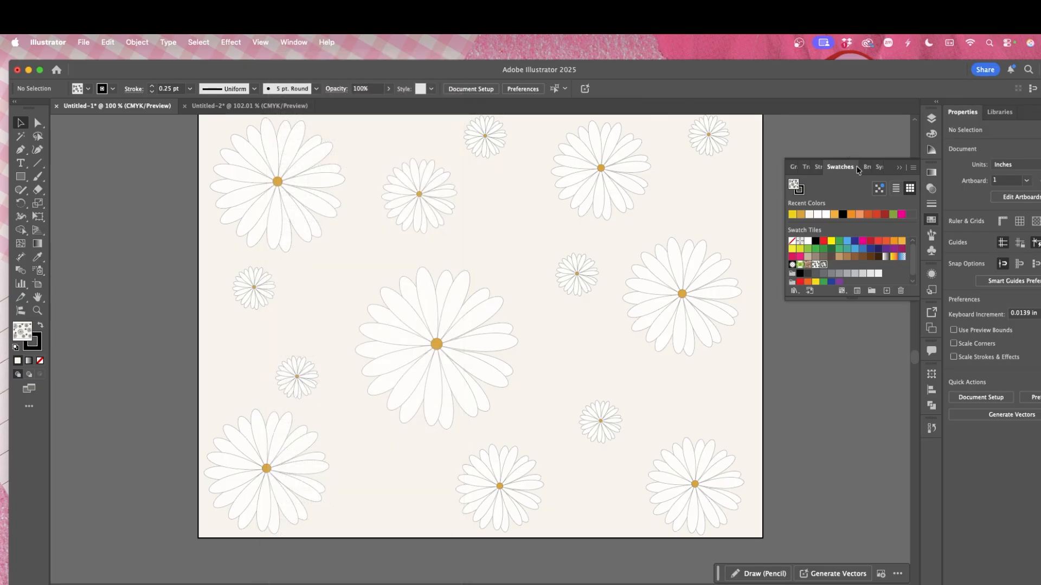
left_click(932, 119)
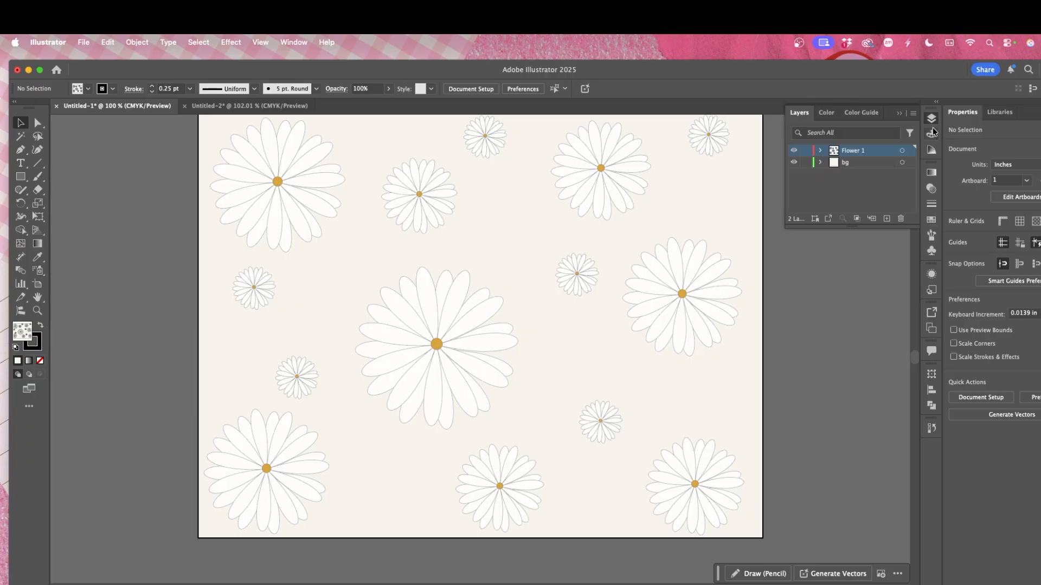
left_click(932, 134)
left_click(932, 150)
left_click(931, 172)
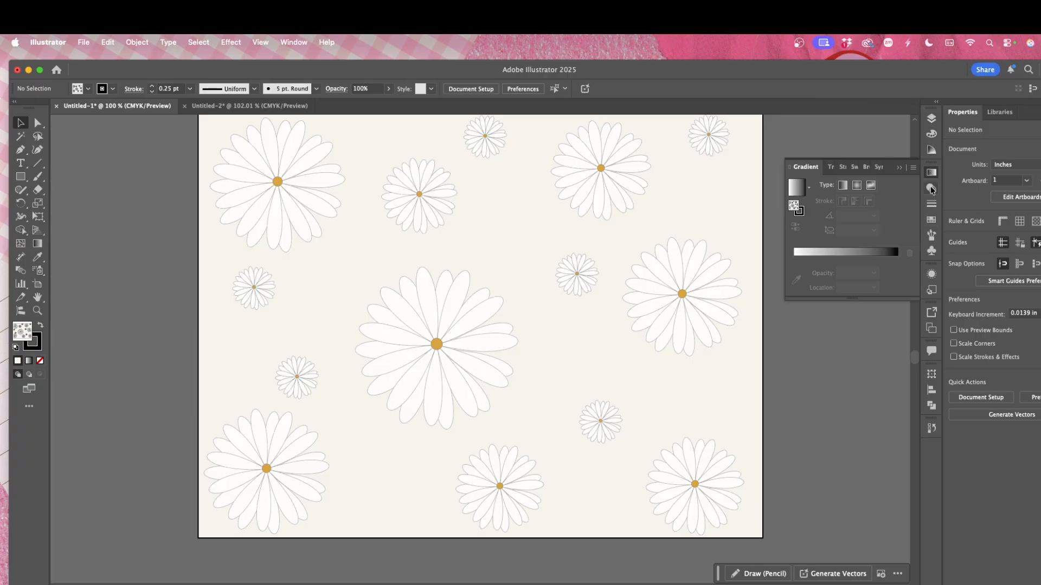
left_click(931, 188)
left_click(931, 205)
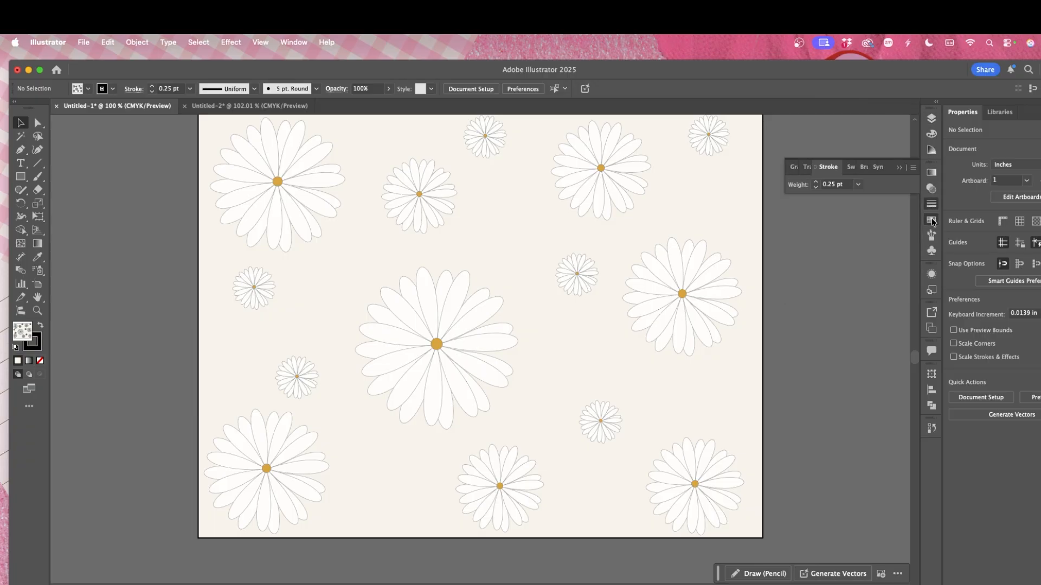
left_click(932, 221)
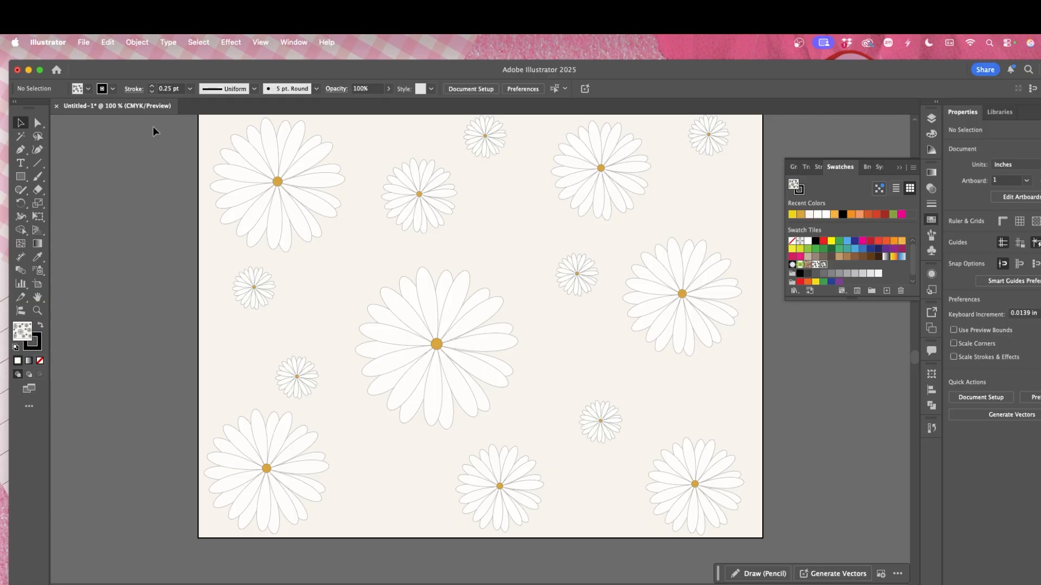
- Create a new landscape Letter document, 11 x 8.5 in, with CMYK color and 300 ppi raster effects
scroll(519, 491, "up", 2)
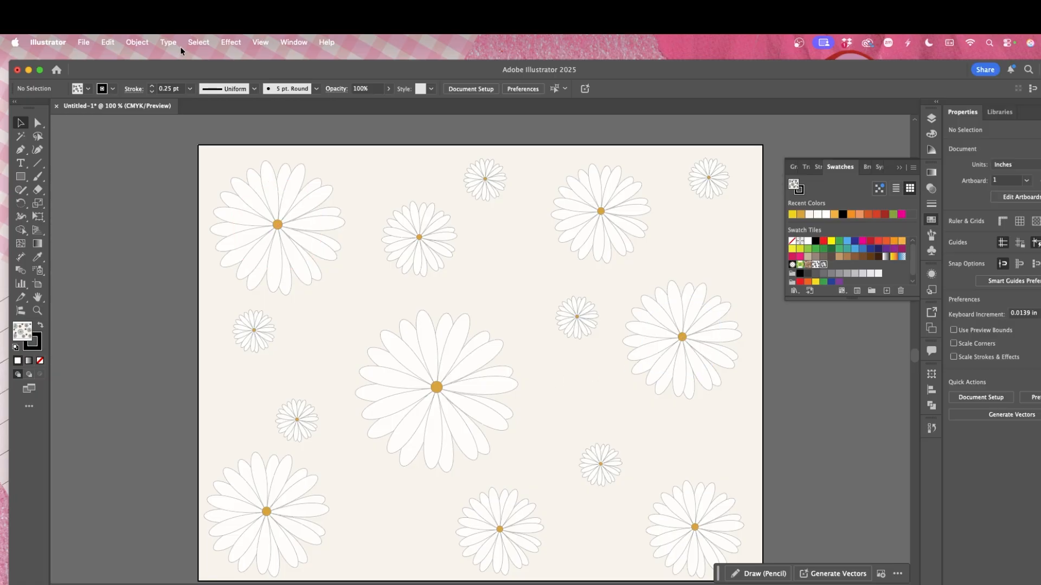
left_click(83, 43)
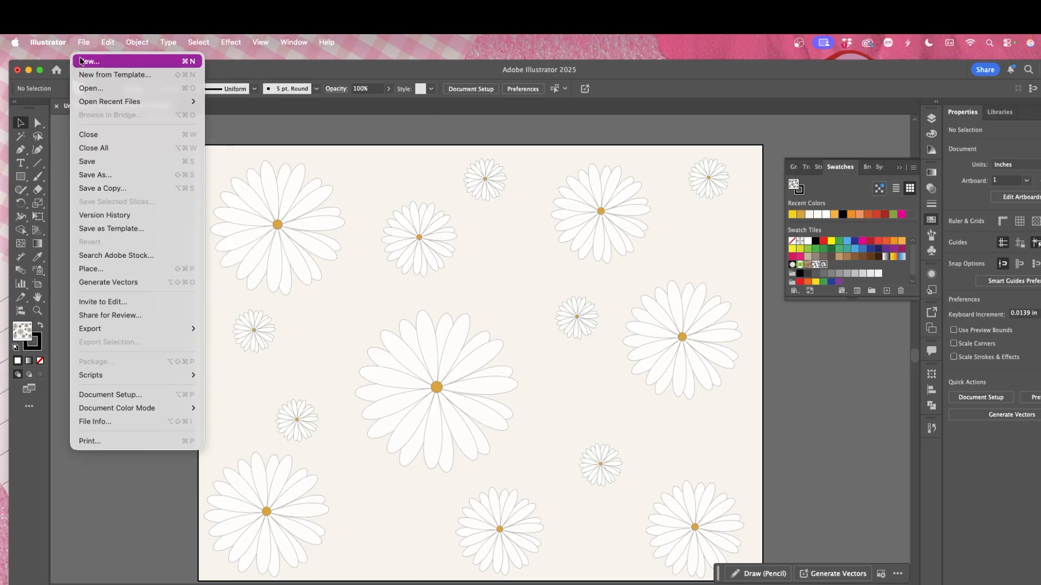
left_click(81, 61)
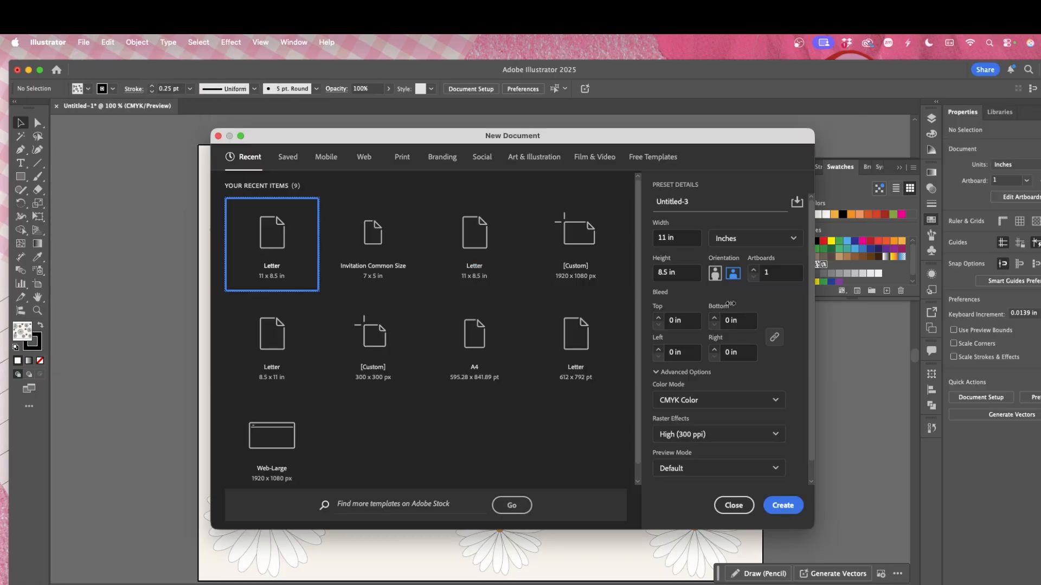
left_click(783, 506)
scroll(564, 383, "down", 1)
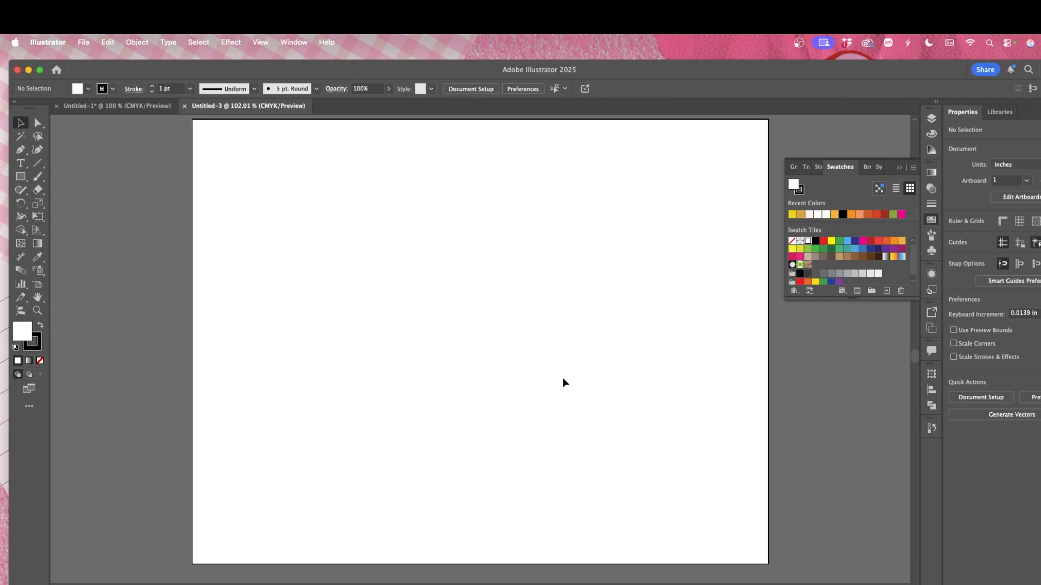
scroll(563, 383, "up", 1)
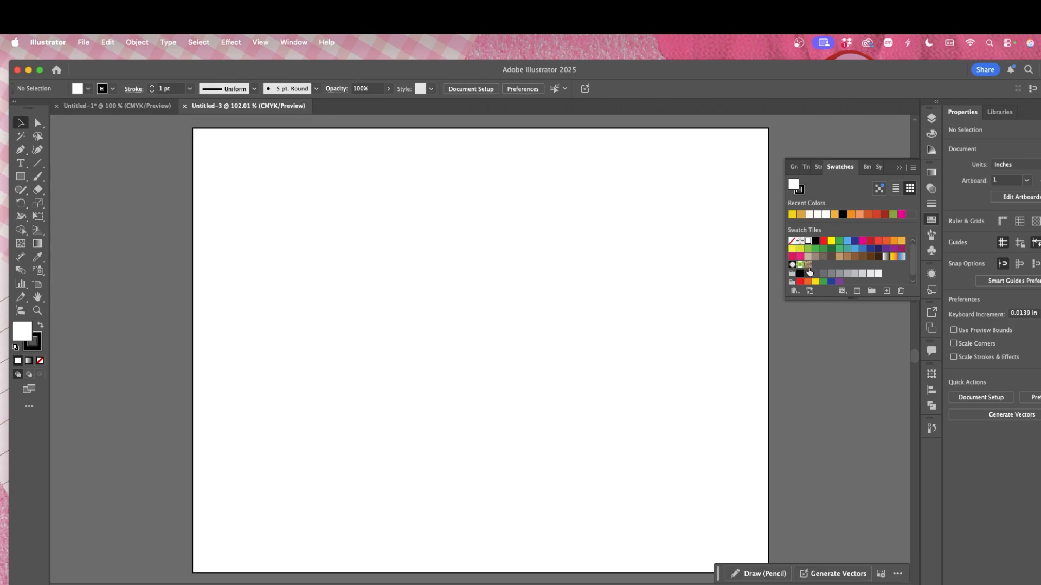
left_click(809, 291)
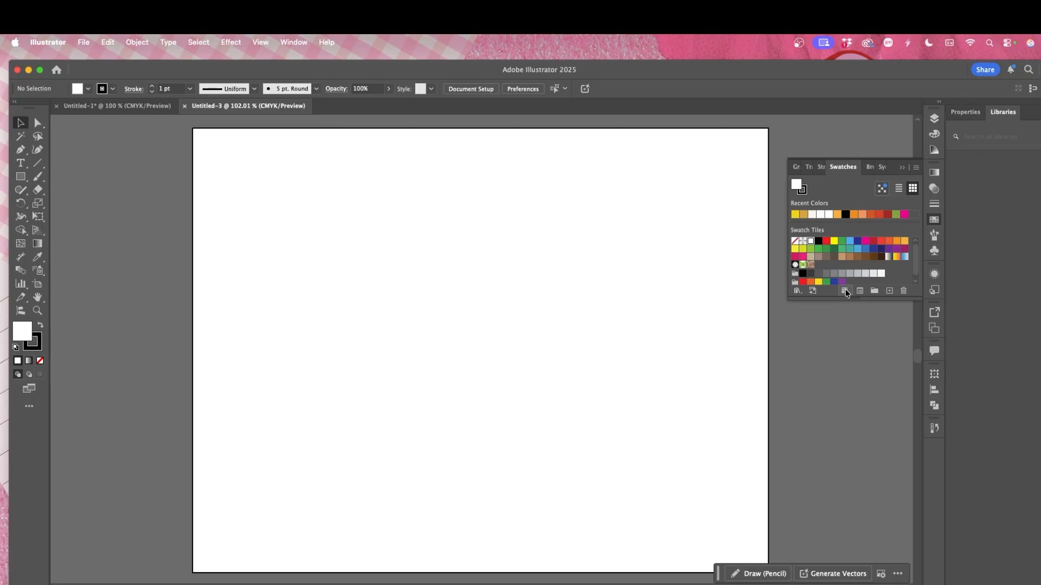
left_click(860, 292)
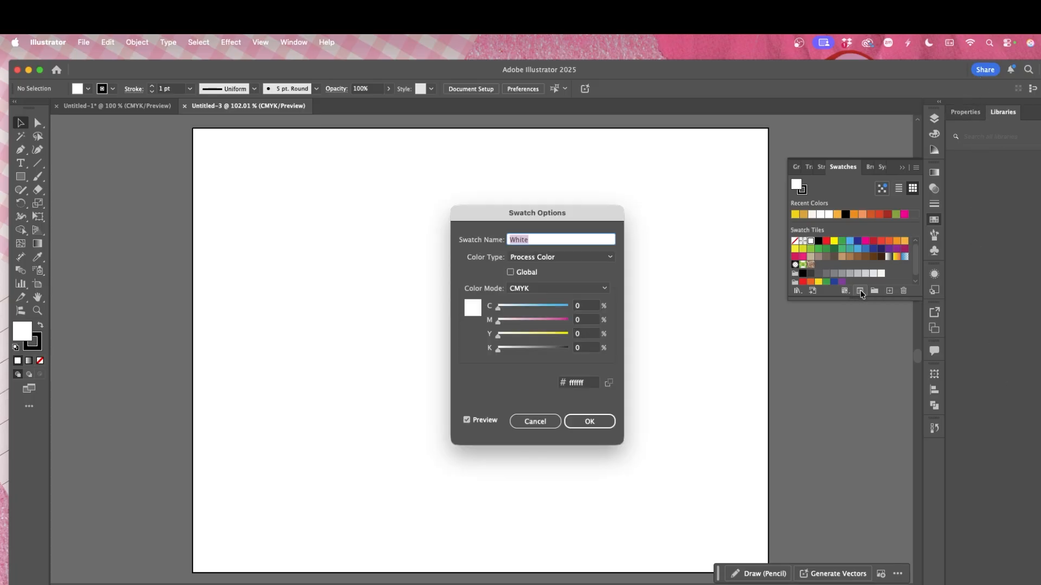
key("Return")
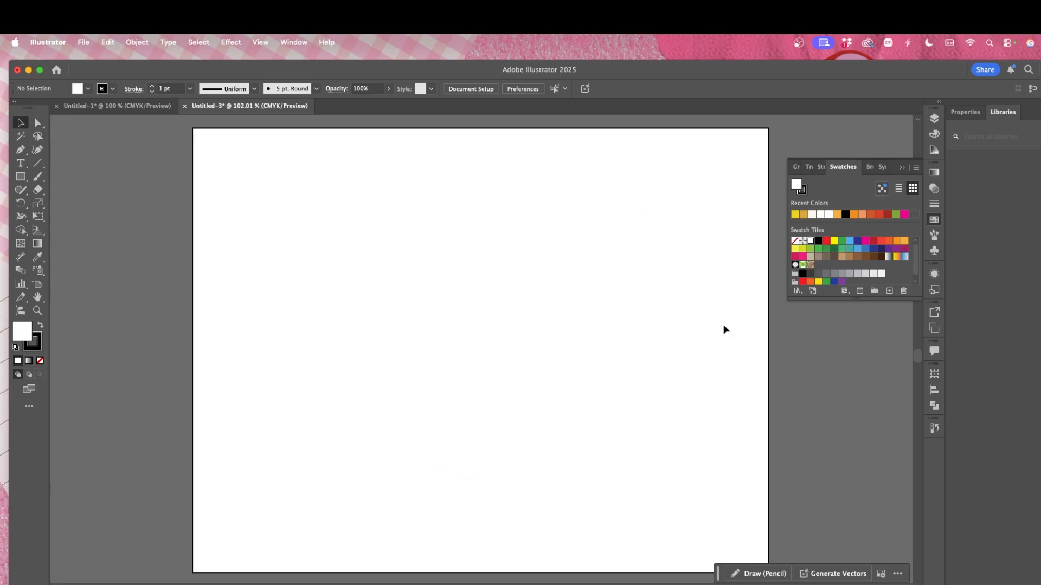
- Check the user-defined swatch libraries available to the new document
left_click(798, 290)
mouse_move(828, 310)
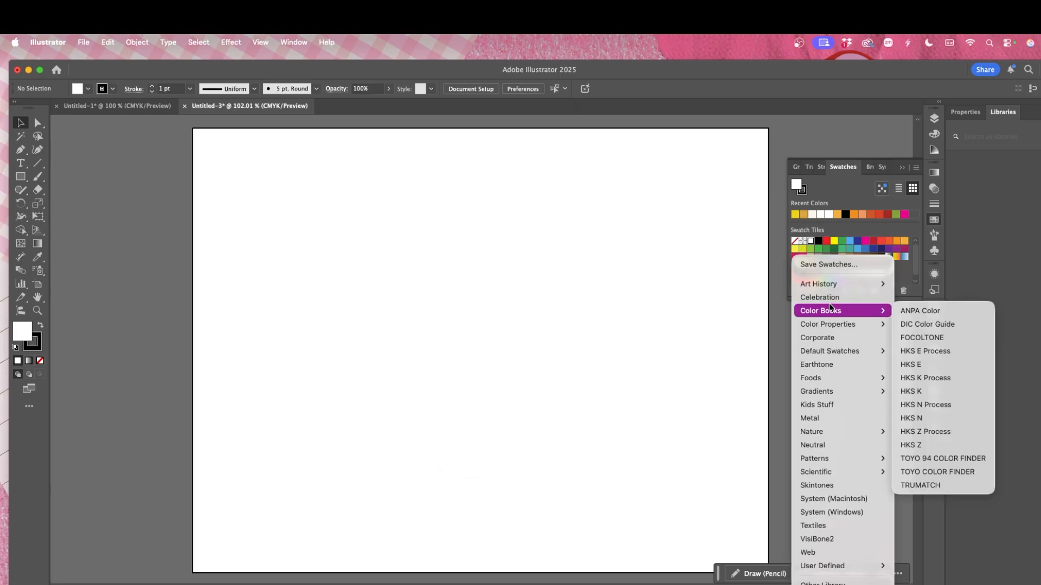
mouse_move(876, 572)
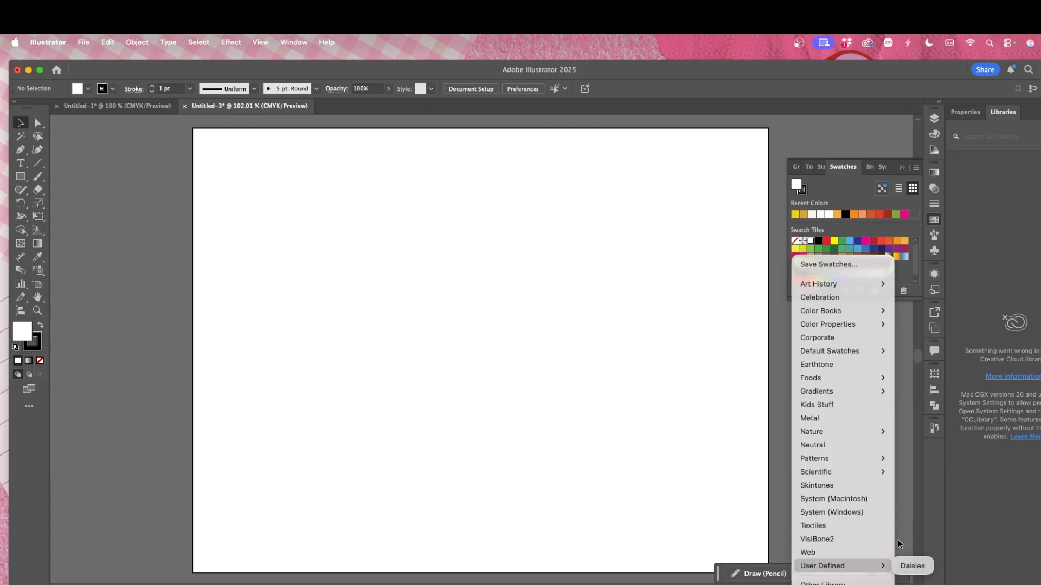
left_click(171, 130)
- Return to the Untitled-1 document, open the Daisies_2 pattern swatch for editing and close its Pattern Options
left_click(145, 106)
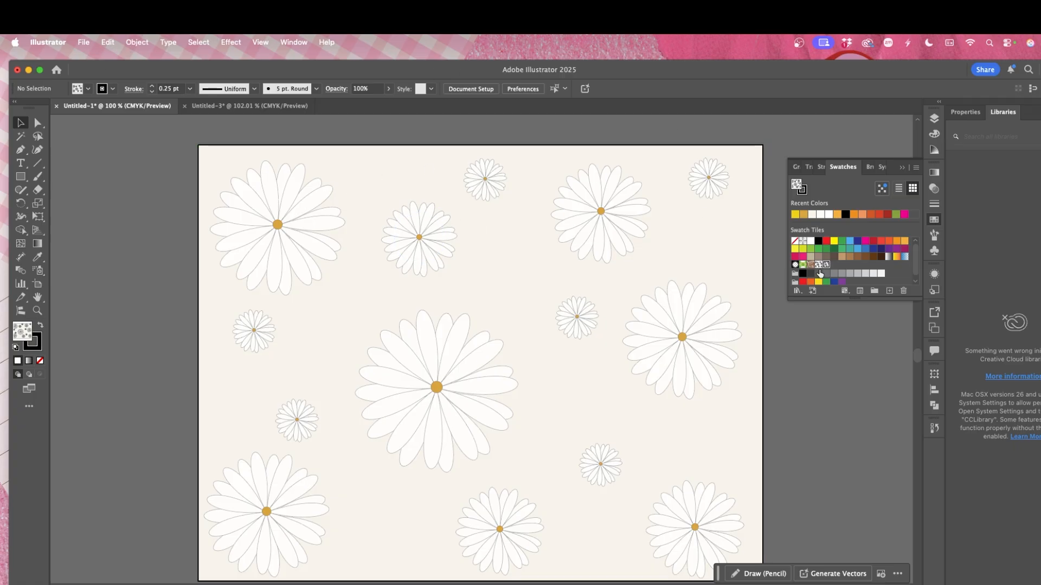
left_click(860, 291)
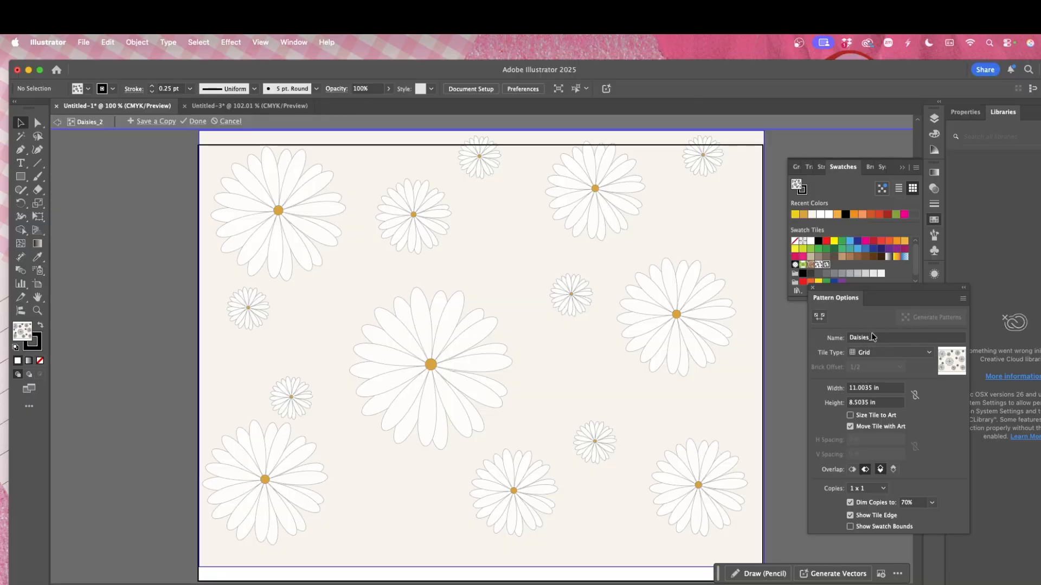
left_click(812, 289)
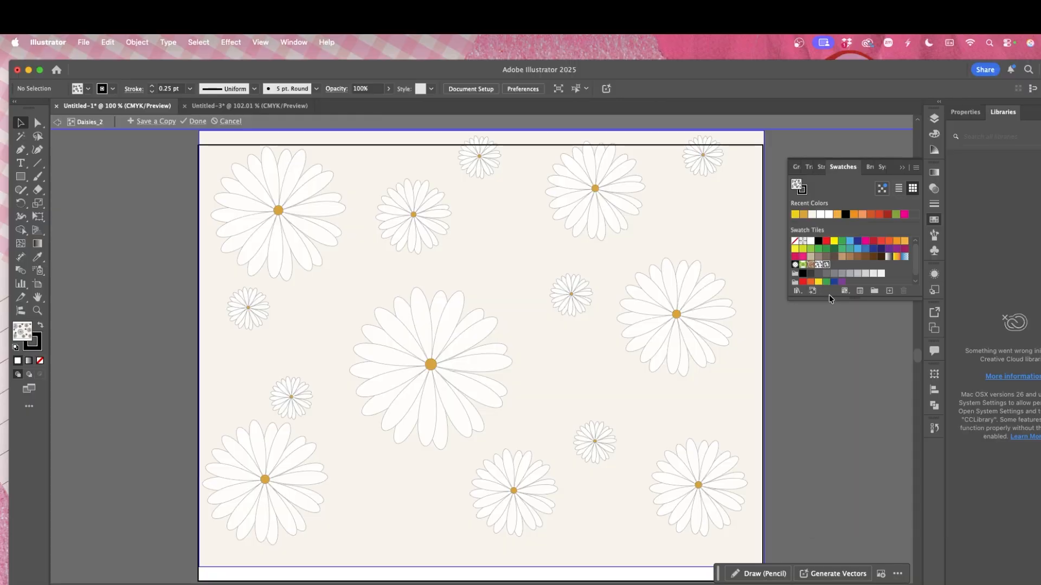
left_click(844, 291)
left_click(848, 302)
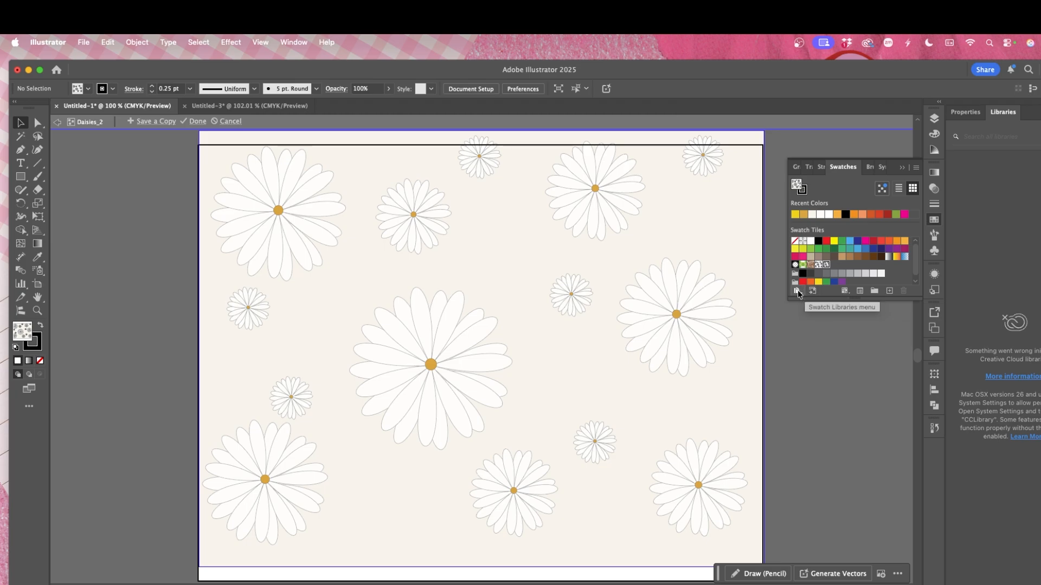
- Save the document's swatches as a library named Daisies_2 in the Swatches folder, in Swatch Files (*.ai) format
left_click(798, 291)
left_click(812, 266)
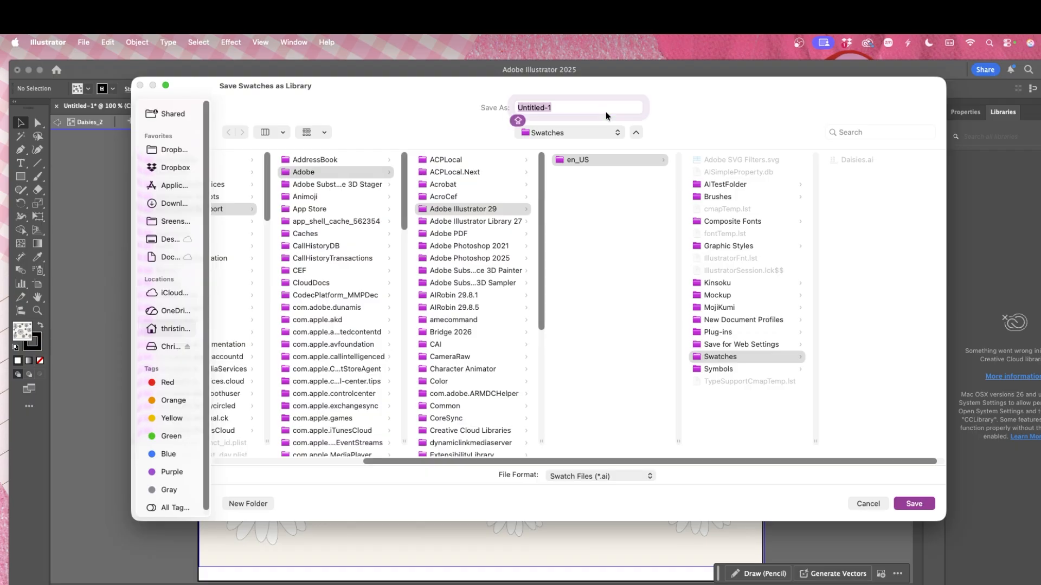
type("Daisies")
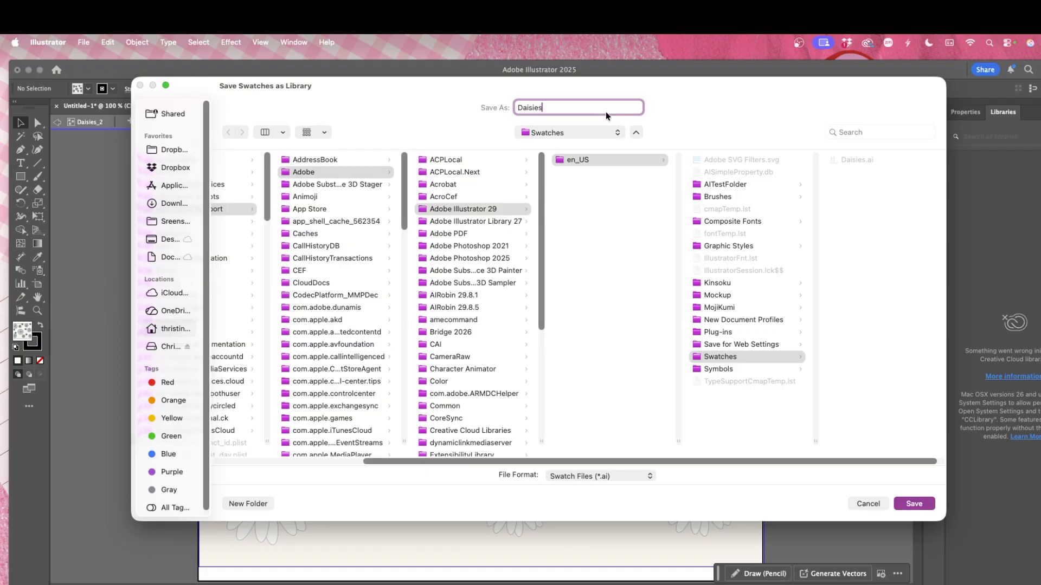
type("_2")
left_click_drag(460, 462, 504, 439)
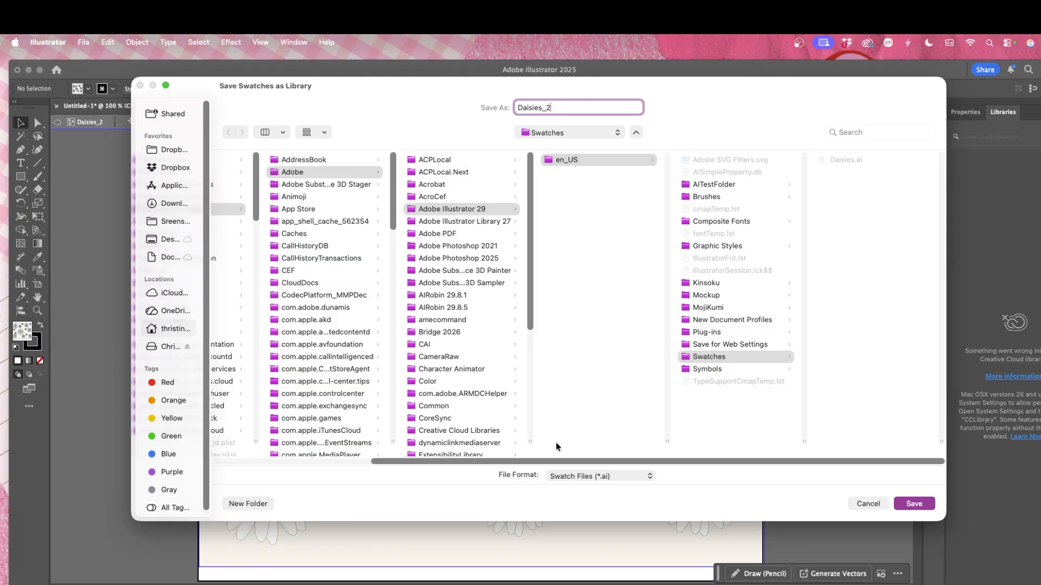
left_click(598, 478)
left_click(598, 475)
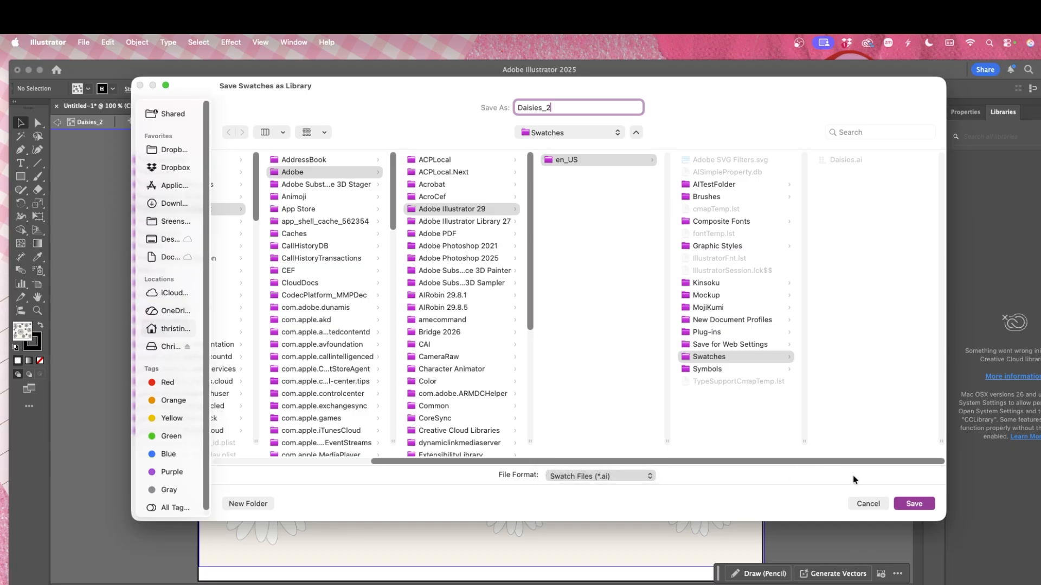
left_click(922, 504)
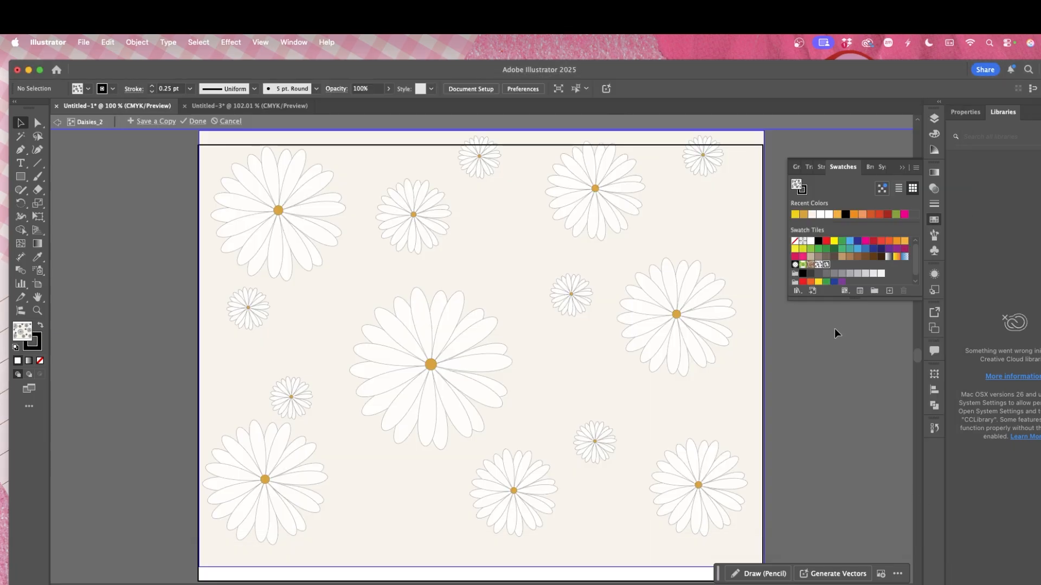
- In the Untitled-3 document, load the Daisies_2 swatch library, place it below the Swatches panel and choose its last daisy pattern as fill
left_click(217, 106)
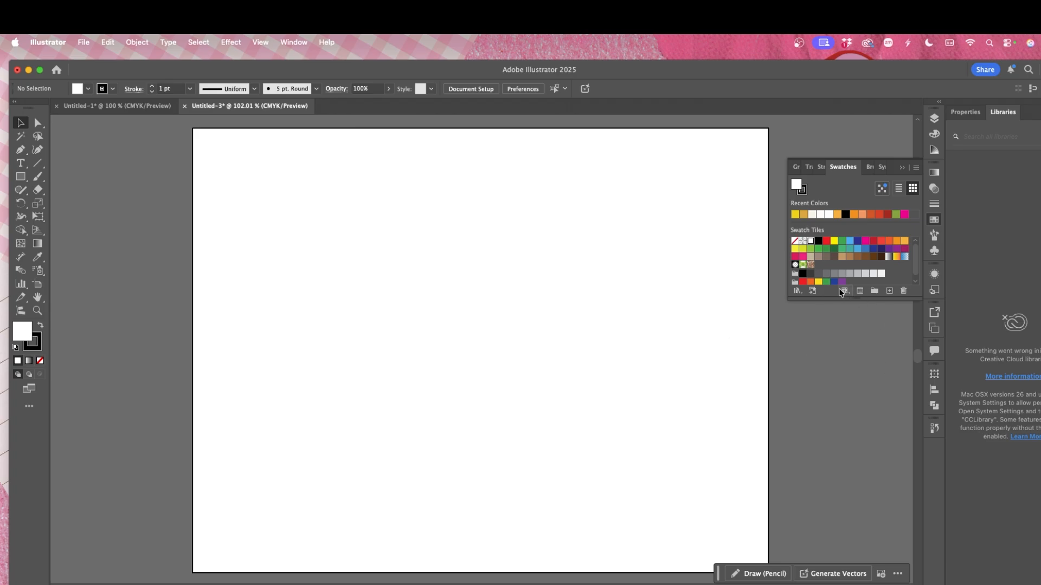
left_click(797, 291)
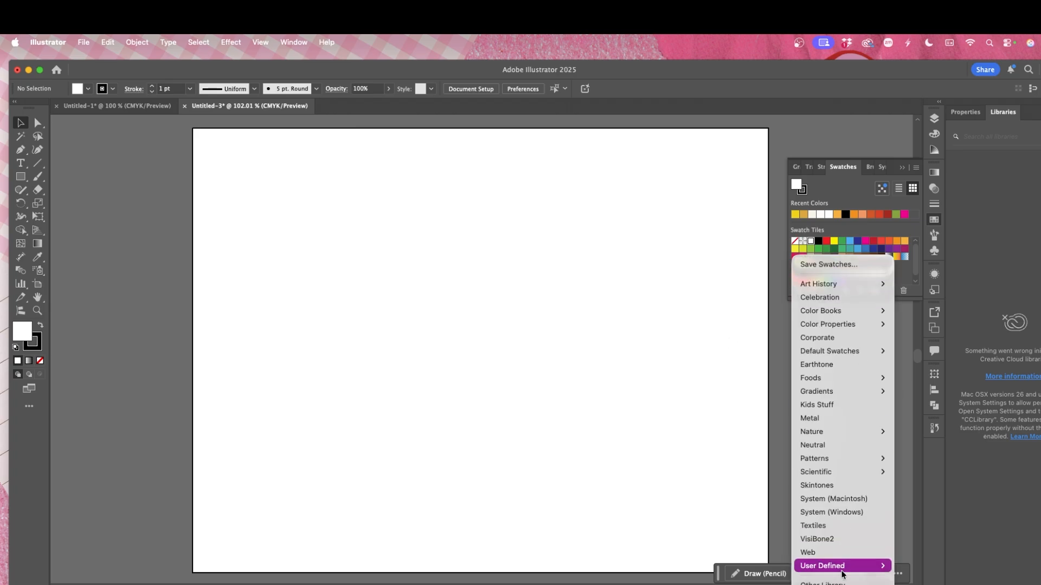
mouse_move(843, 568)
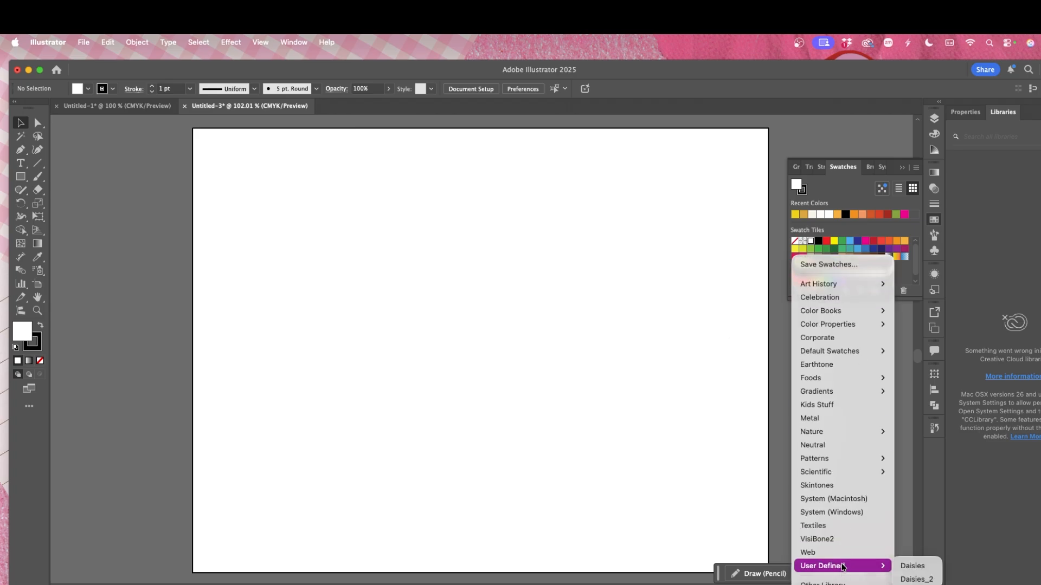
left_click(915, 579)
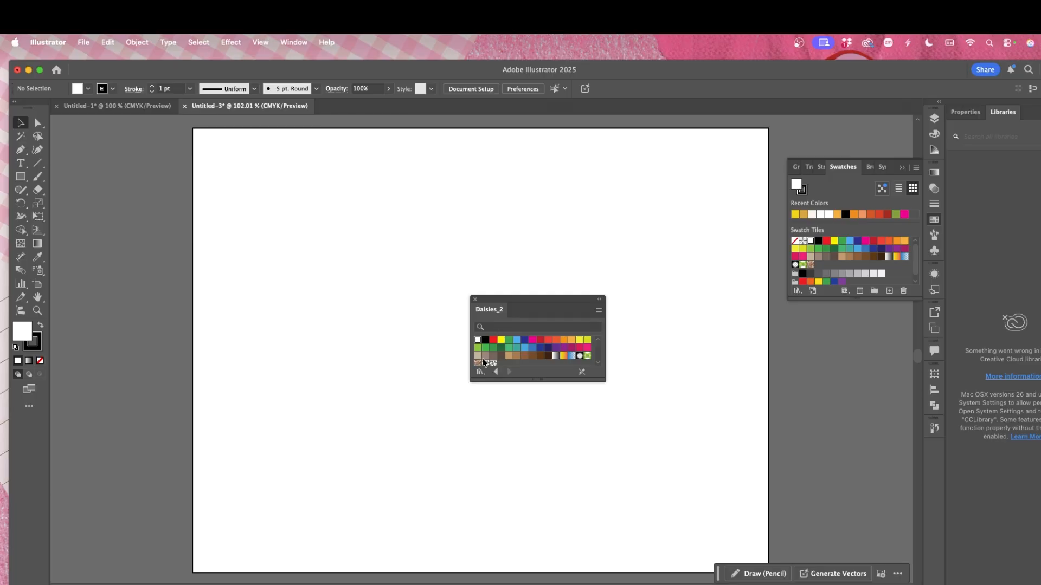
left_click_drag(500, 311, 808, 307)
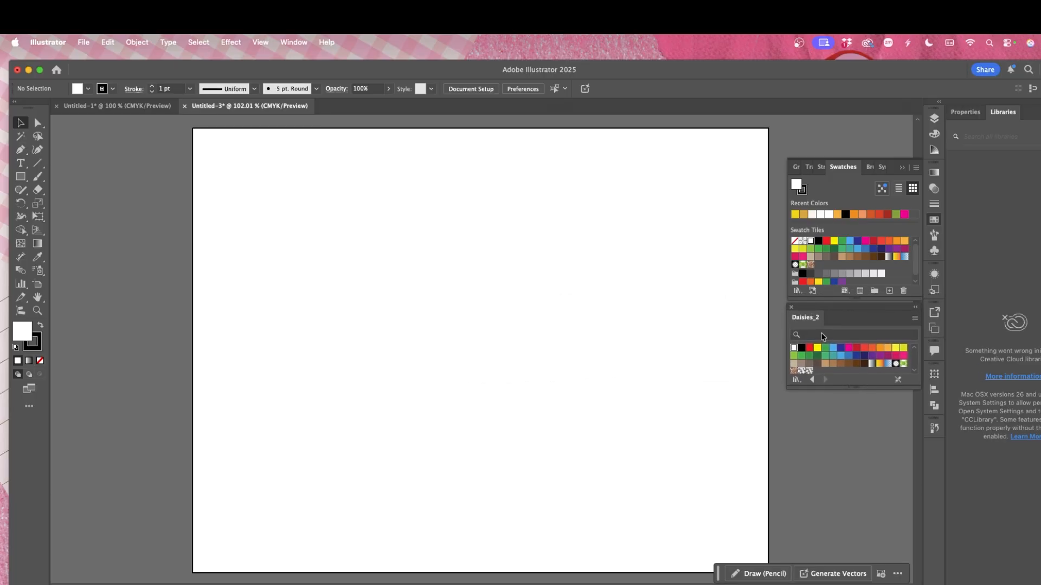
left_click(810, 372)
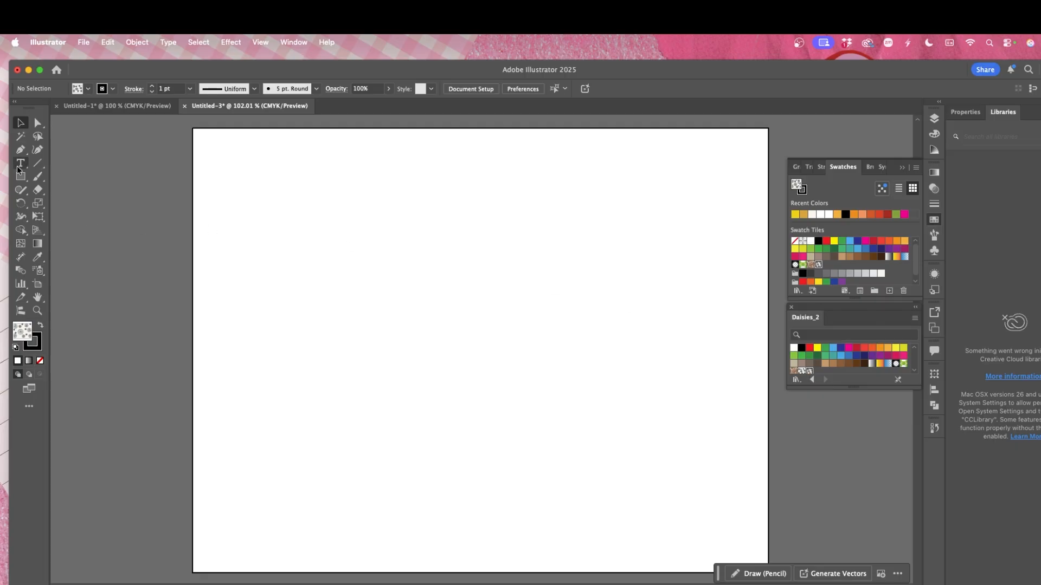
- Try the daisy pattern on a rectangle about 10.85 x 8.37 in, enlarge it and round its corners, and undo the rectangle
left_click_drag(21, 176, 81, 174)
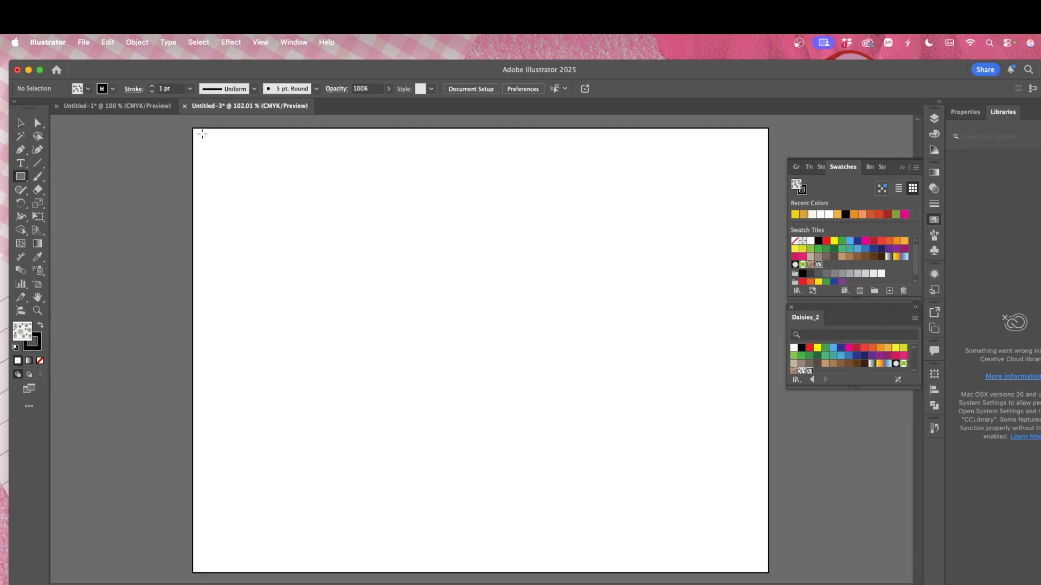
left_click_drag(203, 133, 769, 573)
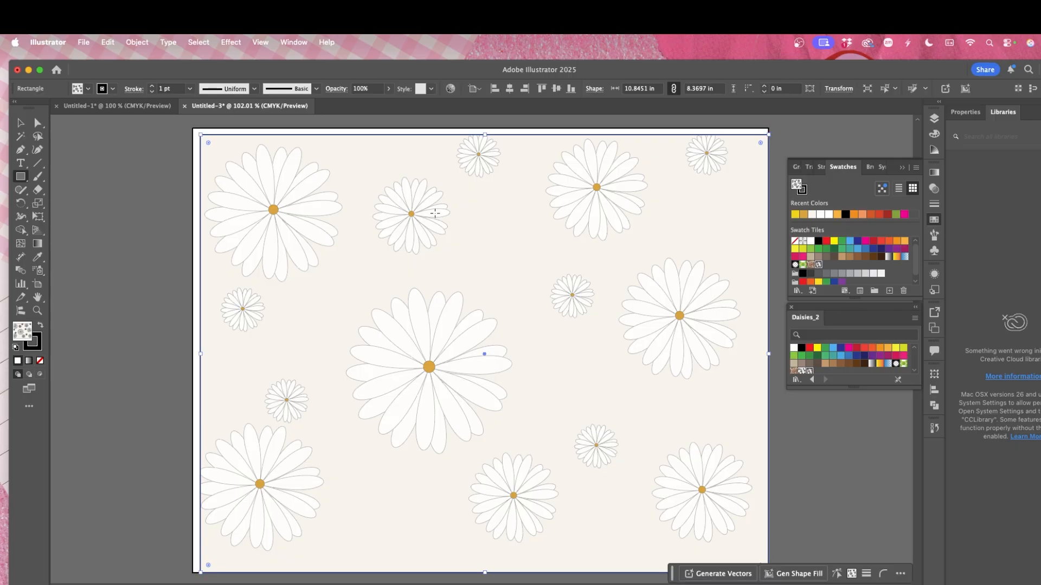
left_click_drag(201, 134, 519, 332)
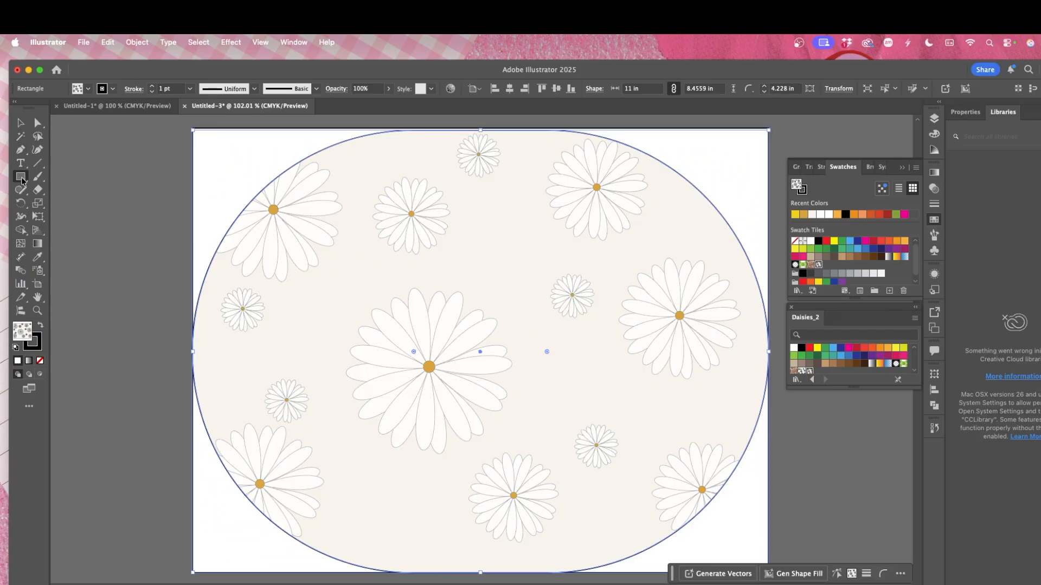
key("super+z")
key("super+z")
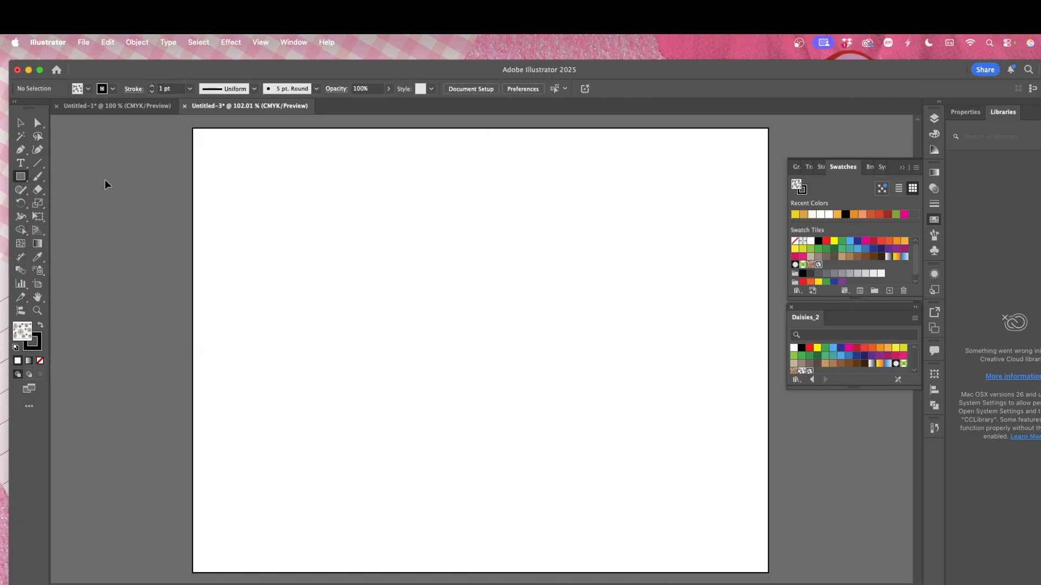
- Draw a pattern-filled star about 3.43 x 3.27 in near the artboard's upper-left corner, try moving it, and delete it
left_click_drag(20, 177, 70, 230)
left_click_drag(241, 175, 297, 251)
key("v")
left_click_drag(262, 190, 283, 243)
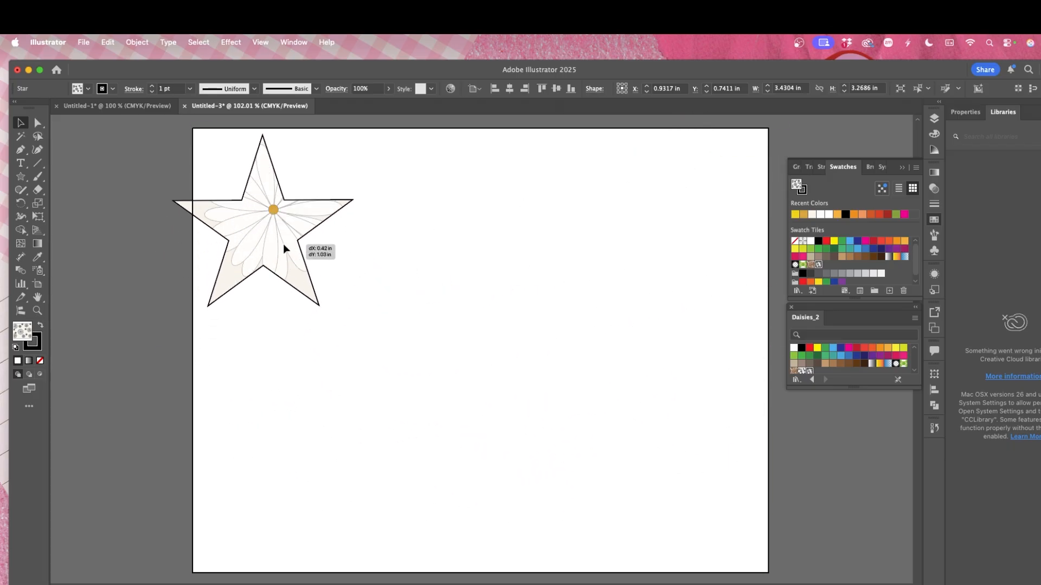
key("BackSpace")
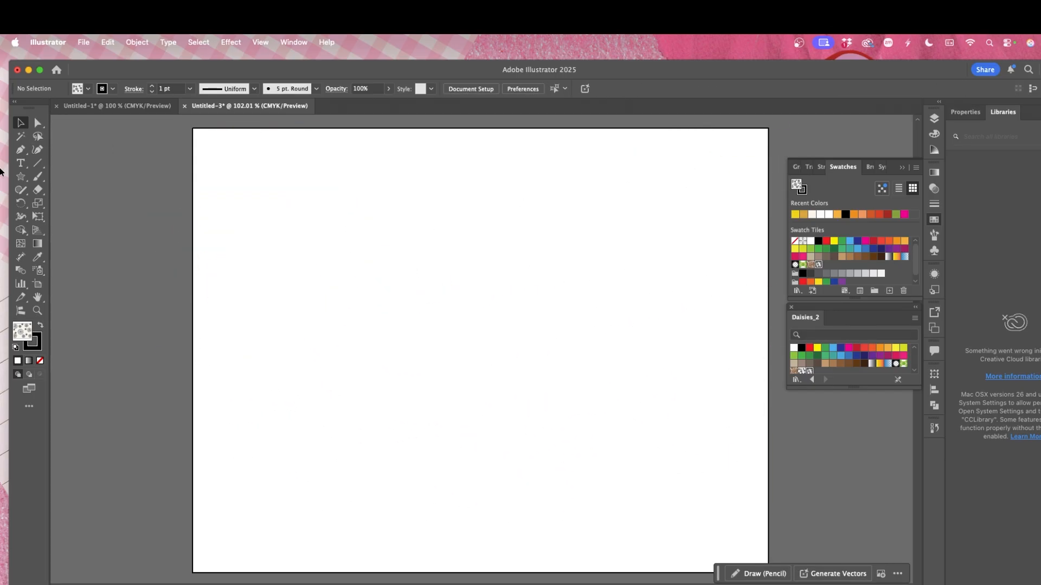
- Try drawing a daisy-filled polygon about 17.39 x 18.07 in across the artboard, and undo it
left_click_drag(21, 176, 72, 214)
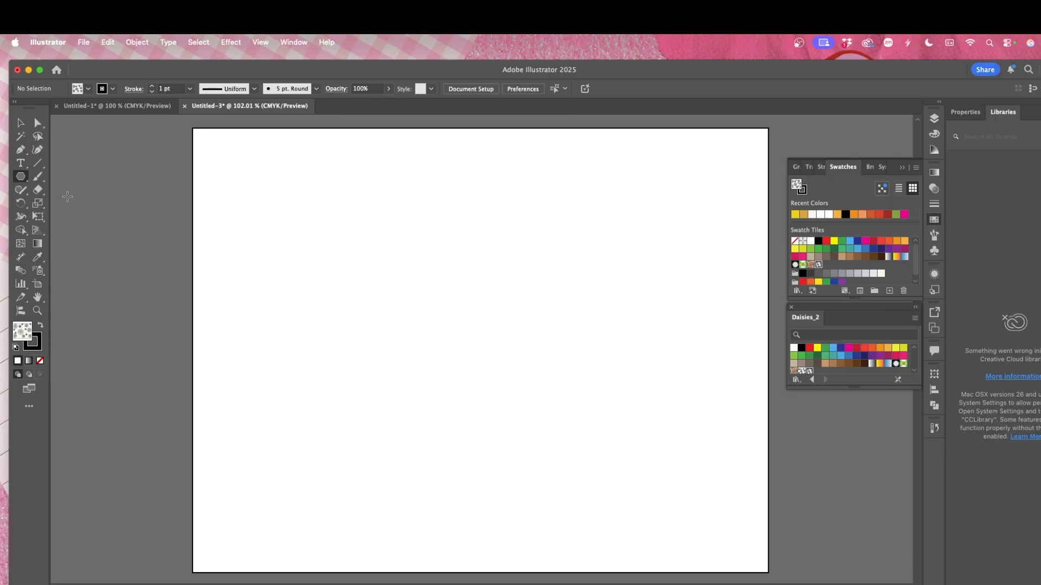
mouse_move(320, 195)
left_mouse_down()
mouse_move(765, 509)
mouse_move(890, 570)
mouse_move(681, 346)
left_mouse_up()
scroll(681, 348, "up", 5)
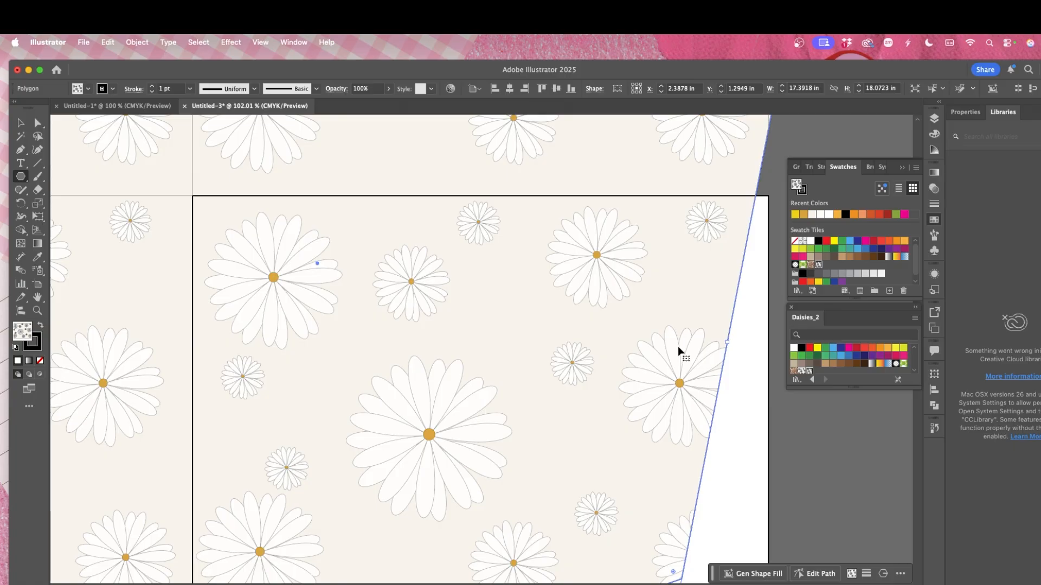
key("super+z")
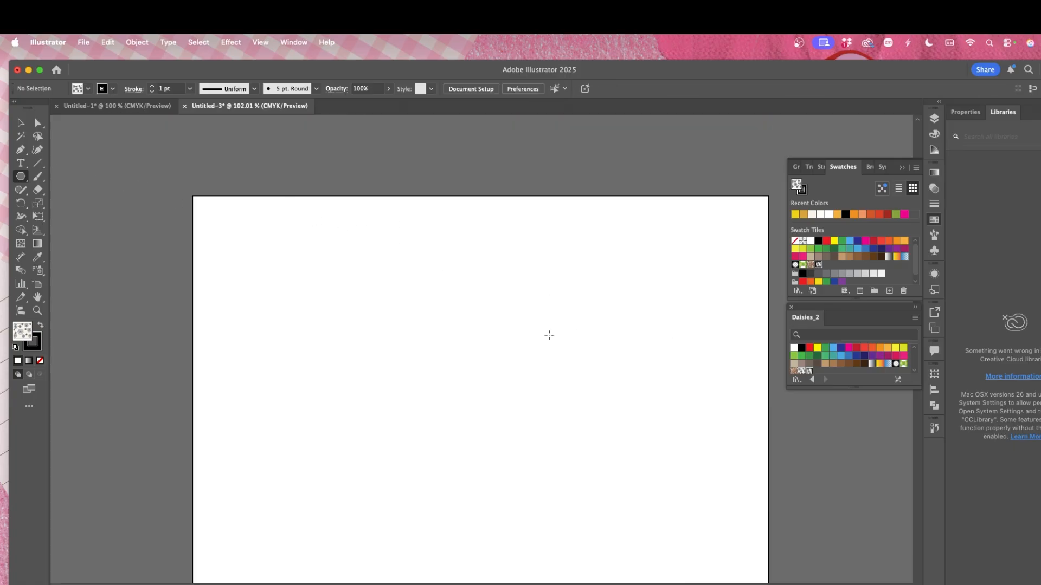
- Try the brown swirl pattern from the Daisies_2 library on a hexagon about 5.73 x 6.47 in and move it across the artboard
scroll(802, 359, "down", 2)
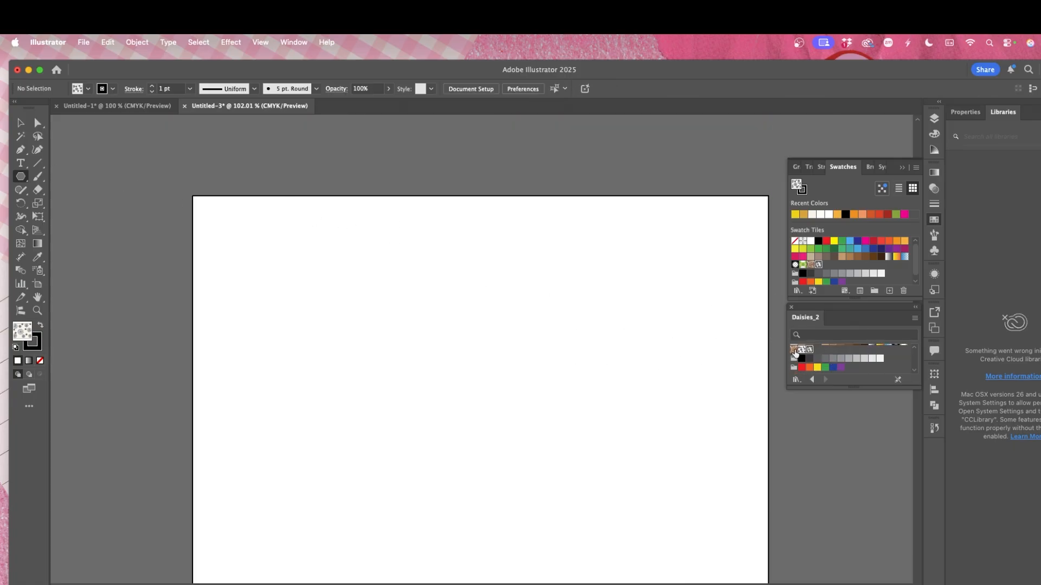
left_click(794, 349)
left_click_drag(379, 246, 523, 337)
left_click(21, 123)
left_click_drag(305, 234, 357, 448)
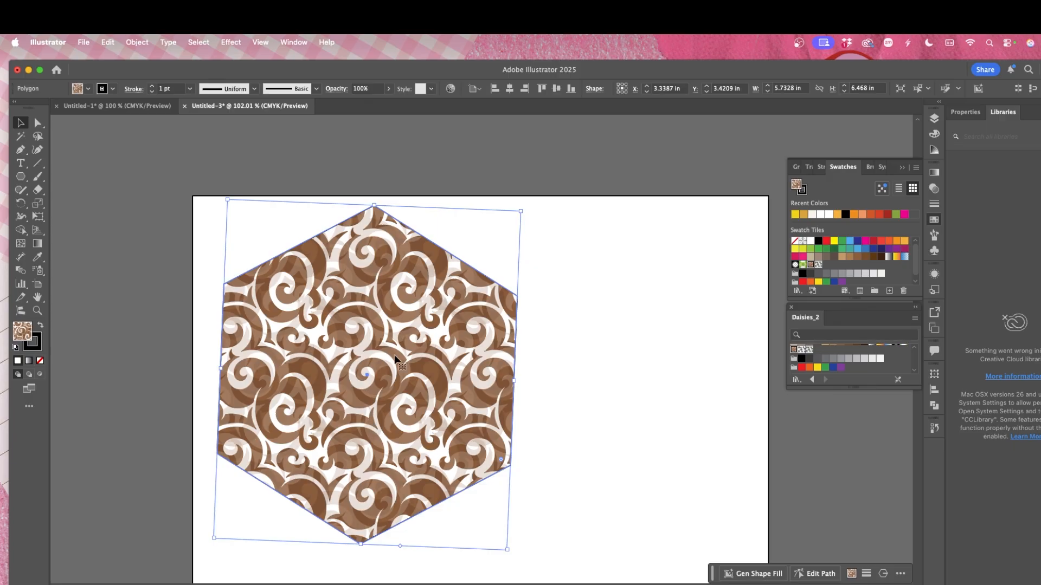
left_click_drag(371, 348, 523, 356)
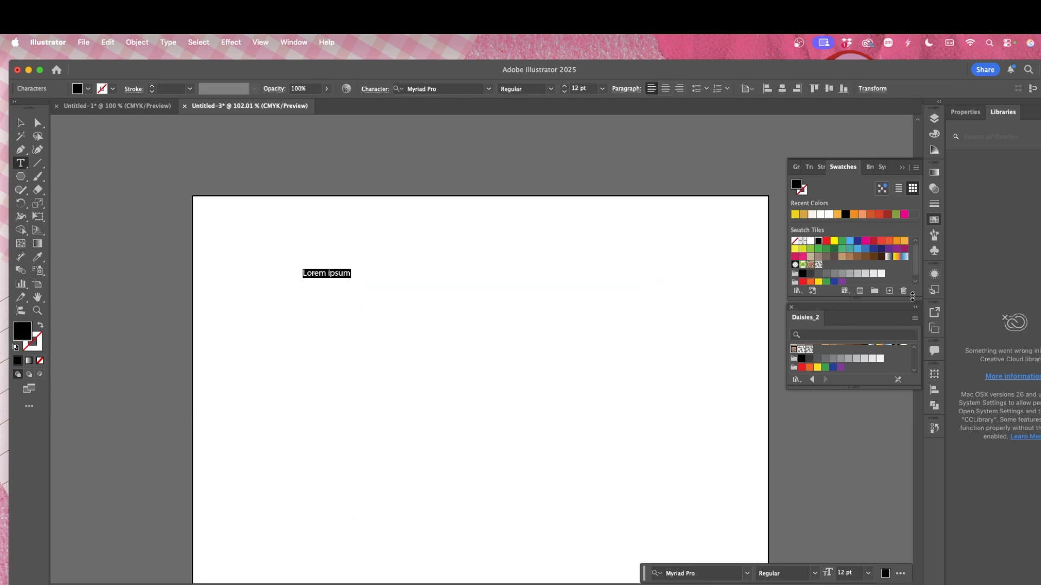
- Set the "Lorem ipsum" text in Academy Engraved LET Plain at 107 pt and move it lower on the artboard
left_click(966, 111)
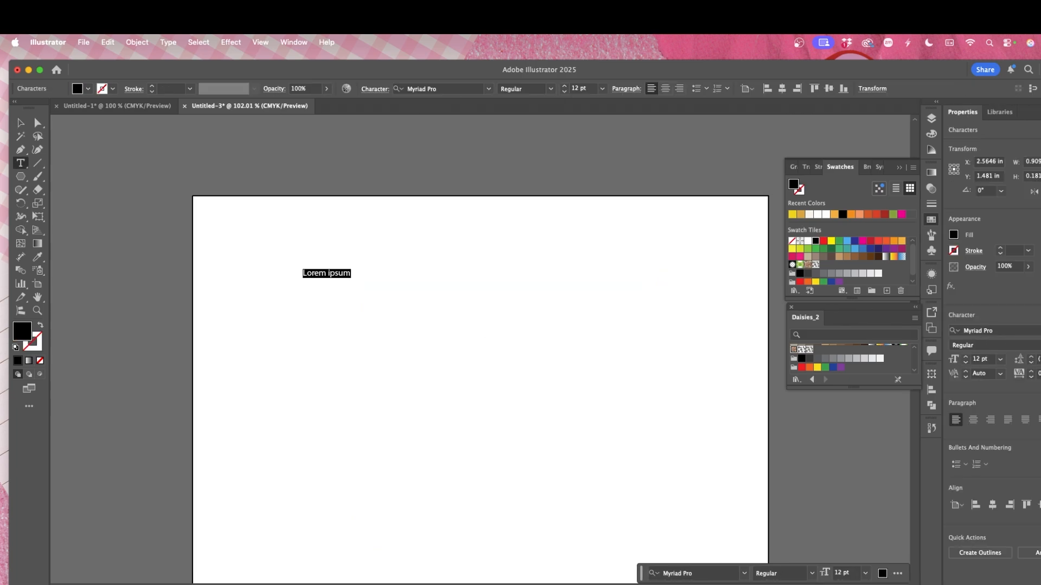
left_click(976, 331)
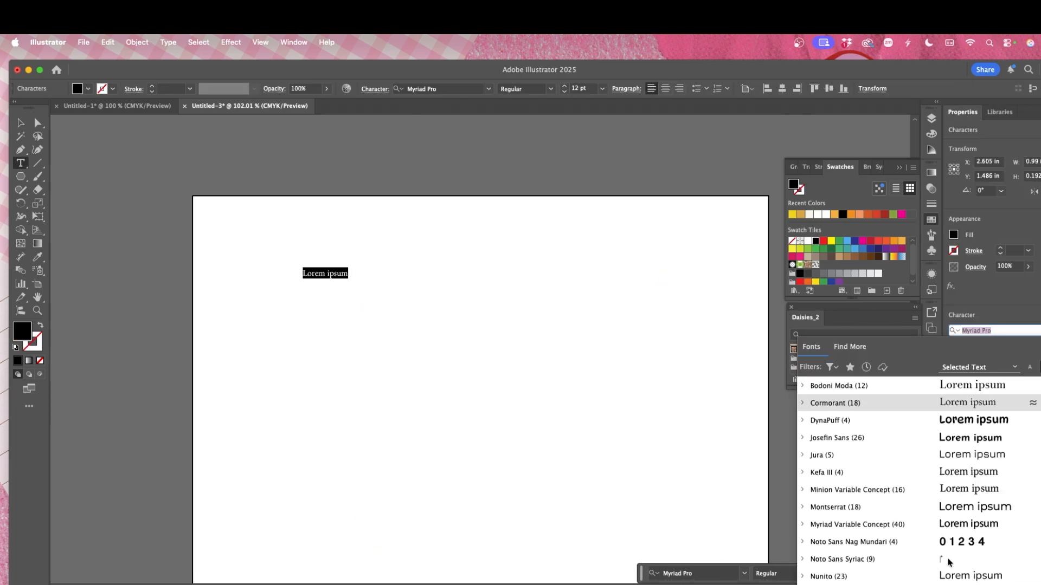
scroll(948, 558, "down", 5)
left_click(954, 437)
left_click(966, 356)
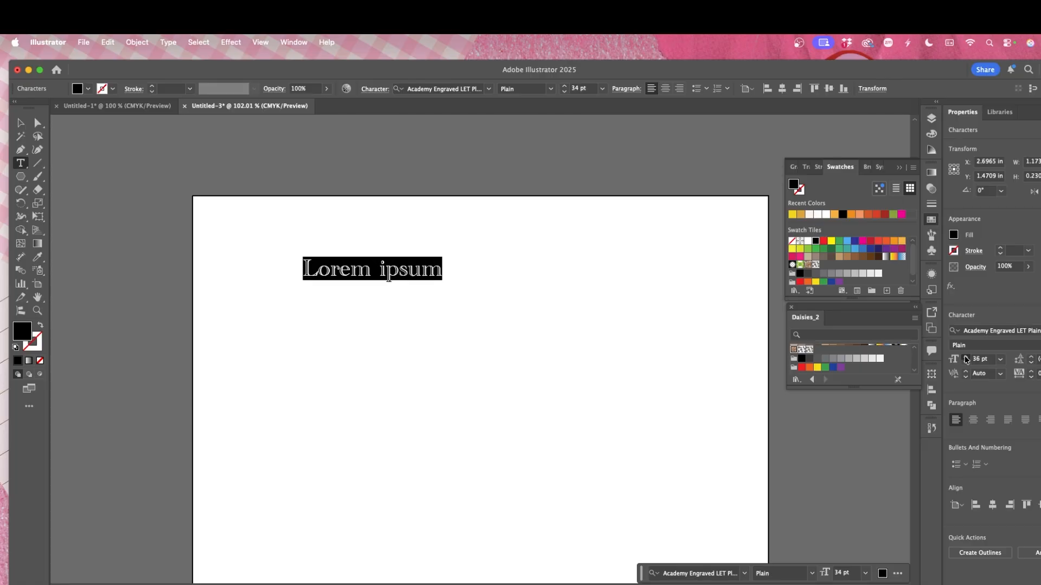
left_click_drag(966, 359, 966, 360)
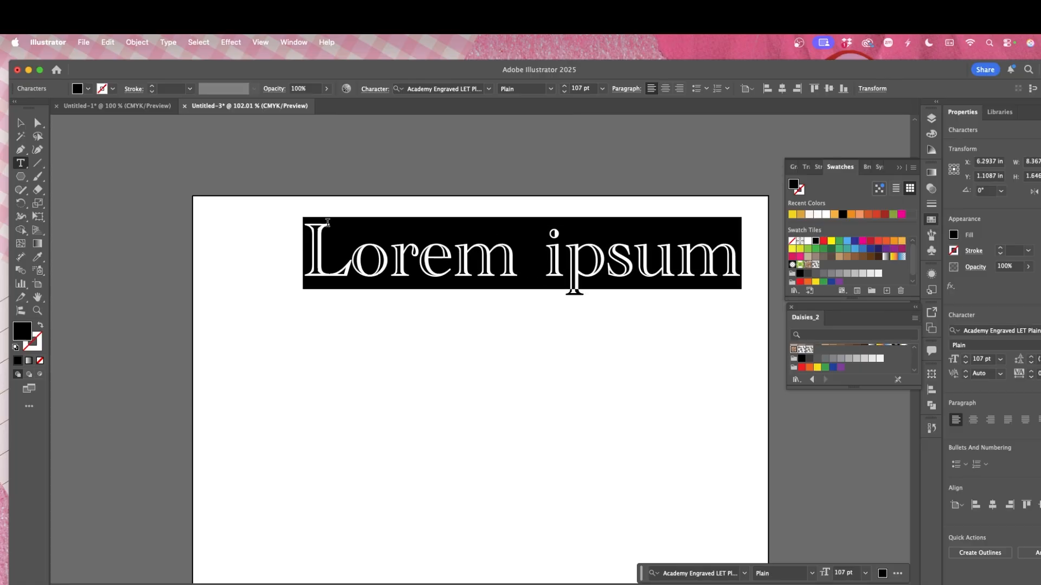
key("Escape")
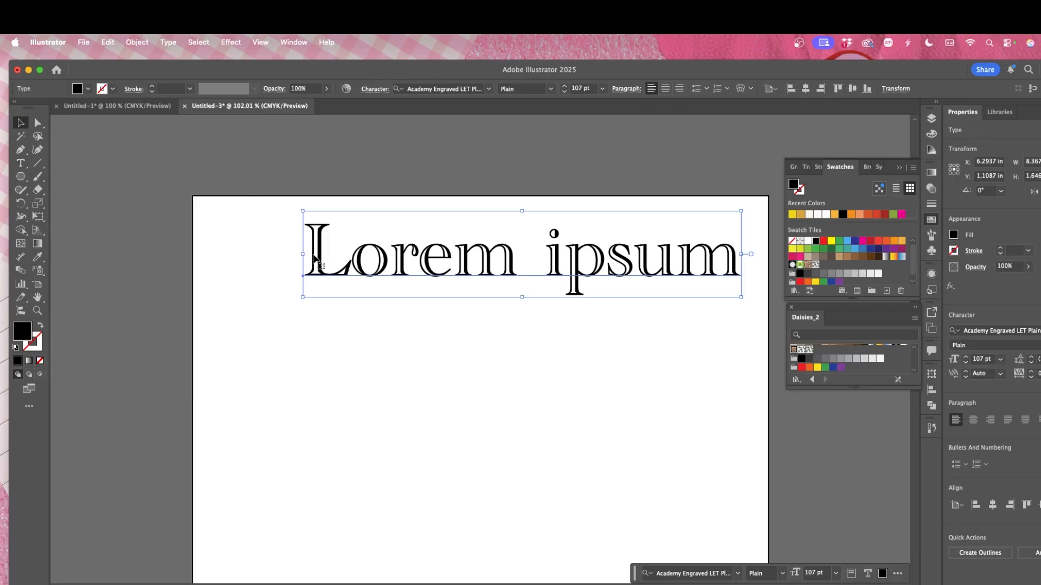
left_click_drag(320, 263, 293, 319)
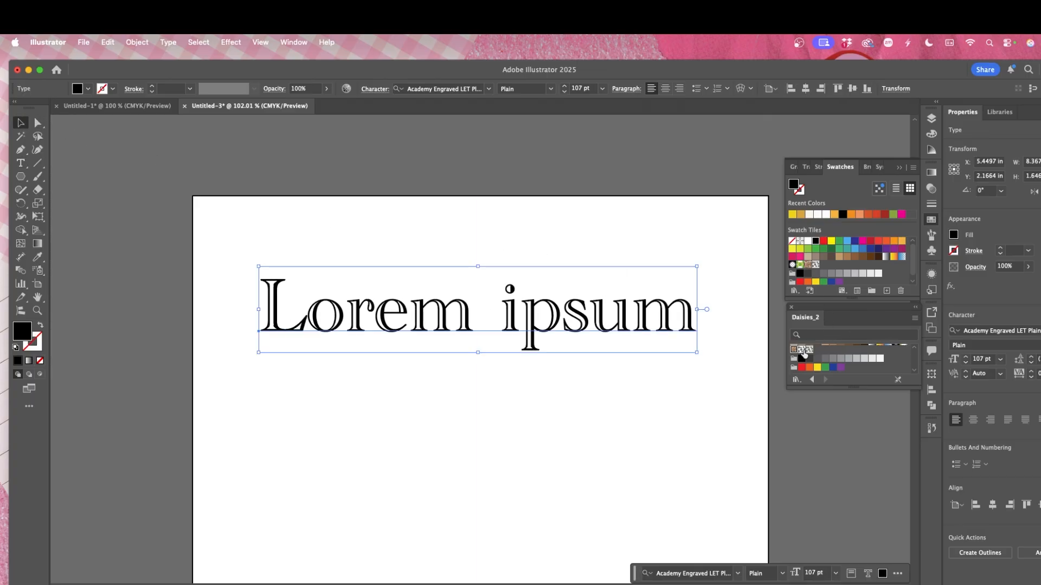
- Try the brown swirl and daisy patterns as the text's fill, return to the brown swirl, and move the text slightly down
left_click(793, 350)
left_click(793, 350)
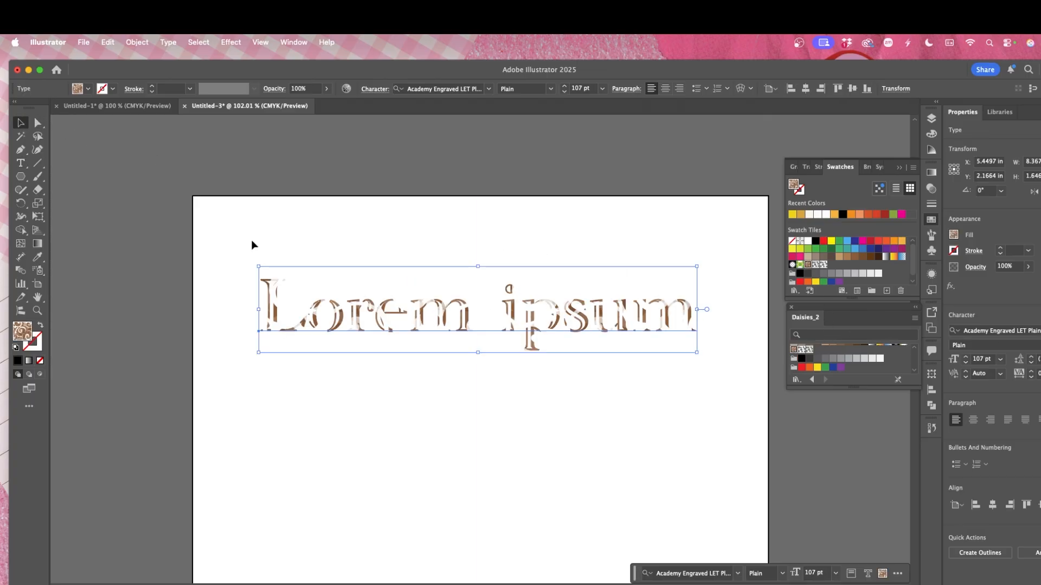
left_click(801, 351)
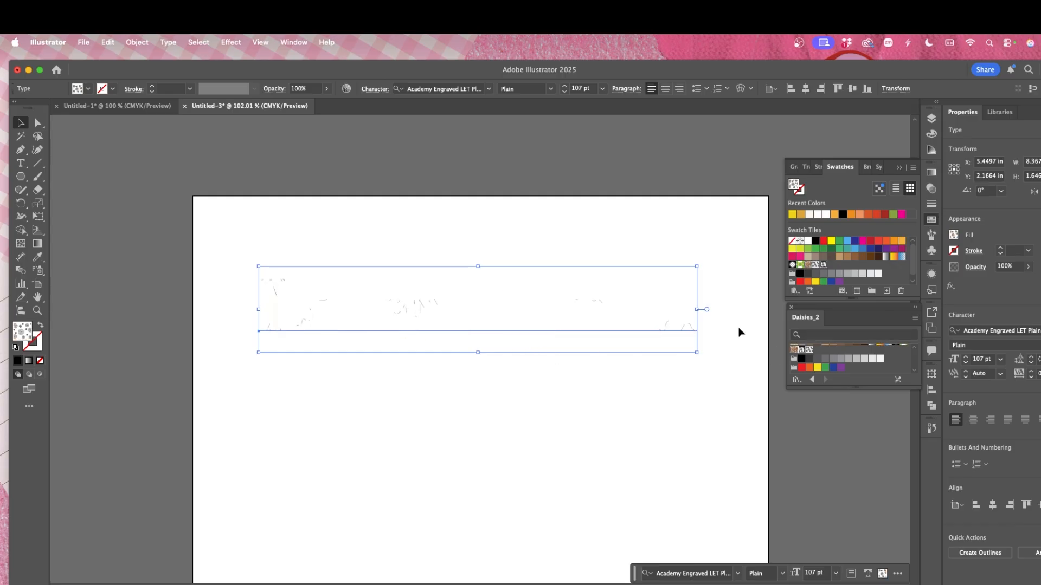
left_click(794, 350)
left_click_drag(332, 325, 328, 363)
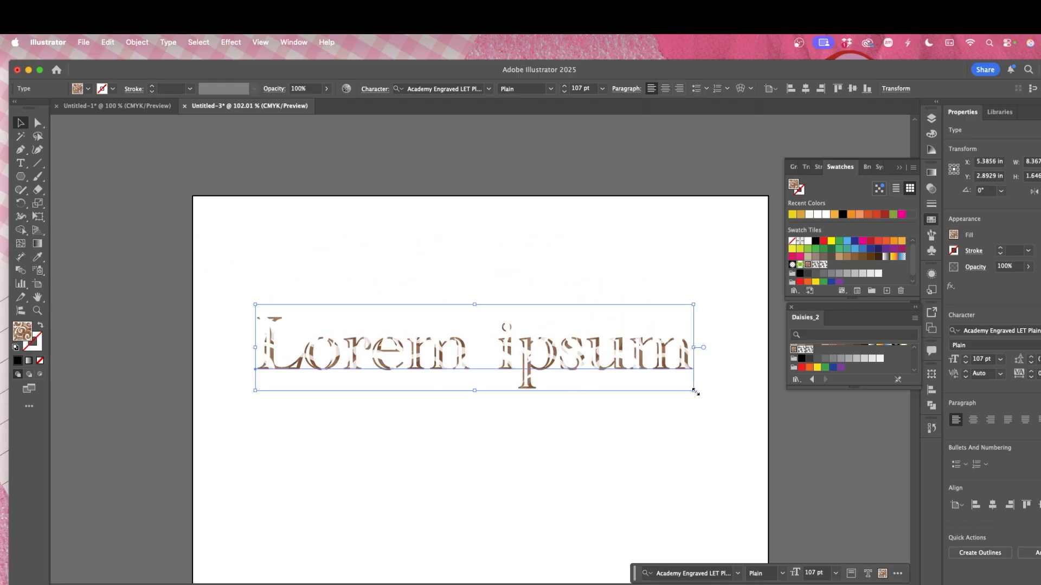
- Try enlarging the pattern-filled text, and undo the text edits until the artboard is empty
left_click_drag(696, 392, 739, 421)
key("super+z")
key("super+z")
key("super+z")
key("super+z")
key("super+z")
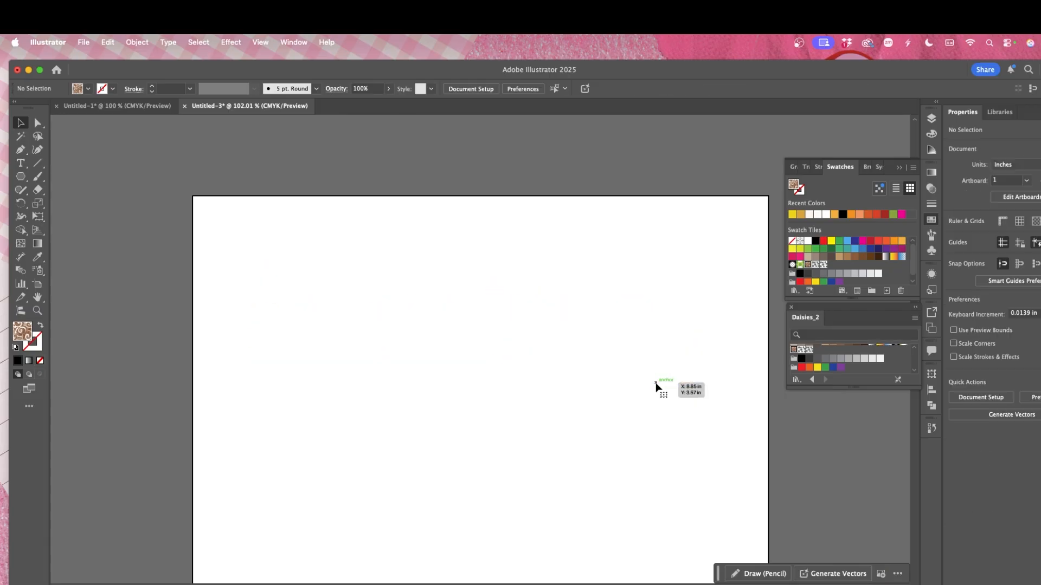
key("super+z")
key("super+z")
key("super+z")
key("super+z")
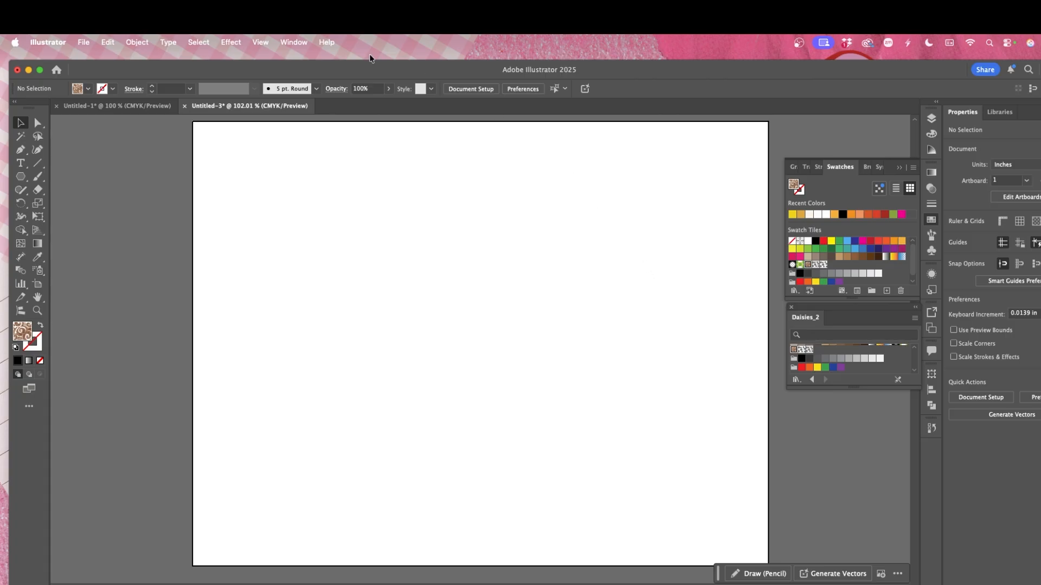
left_click(132, 44)
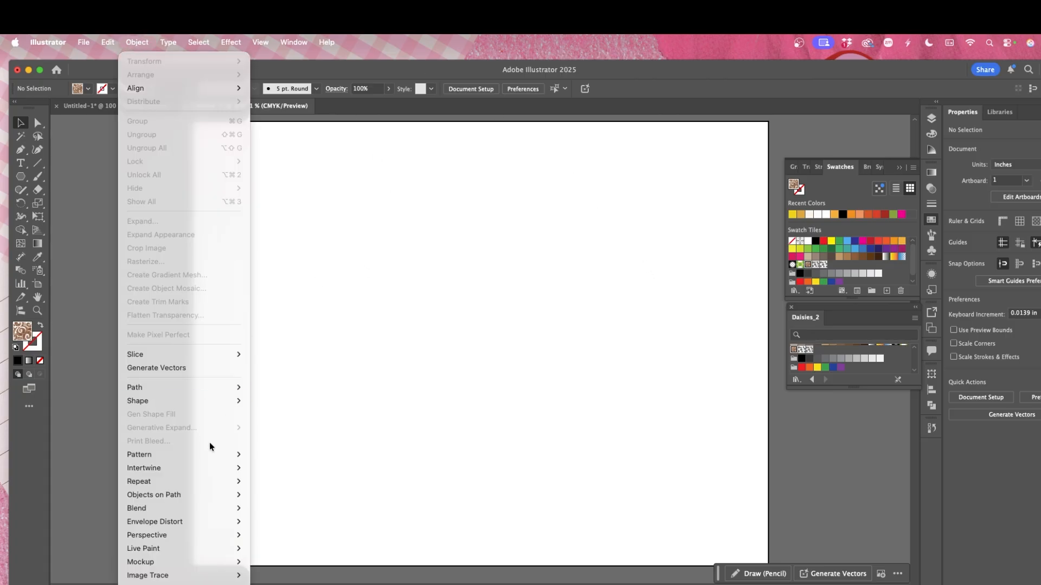
mouse_move(181, 454)
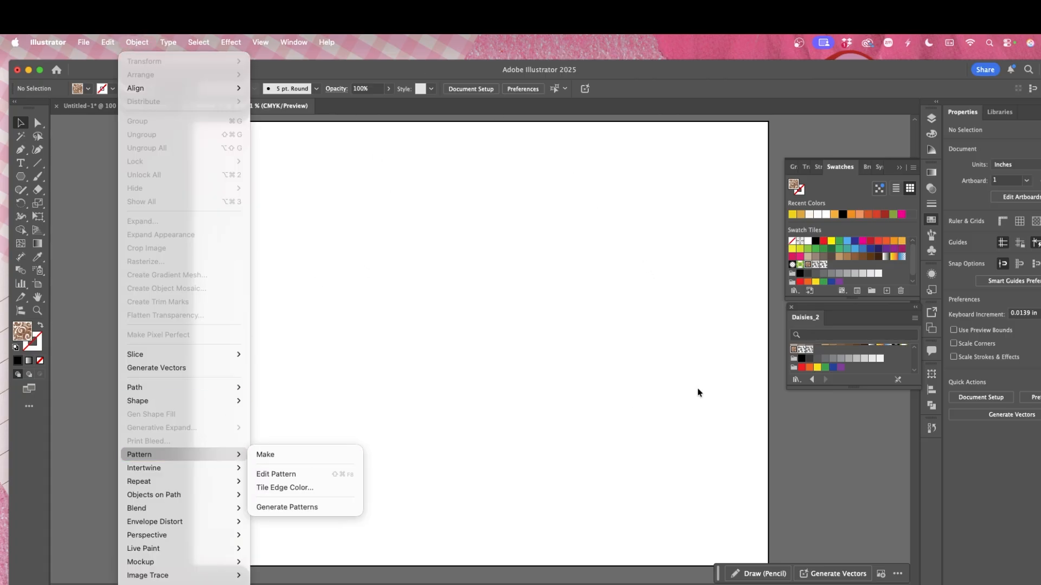
left_click(841, 423)
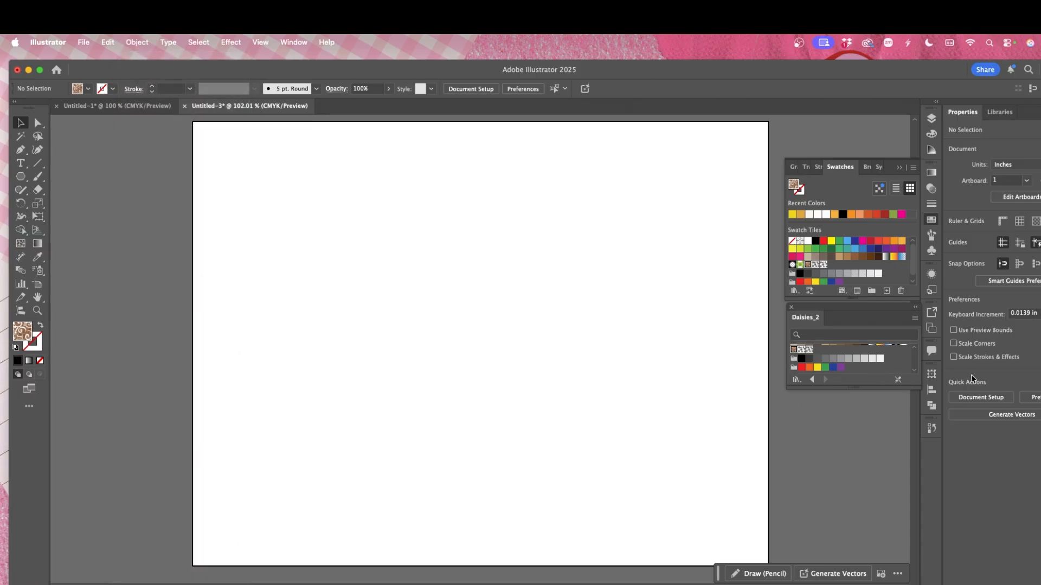
- In the Untitled-1 document, add the text "have fun!" over the daisy artwork near the middle of the artboard
left_click(114, 106)
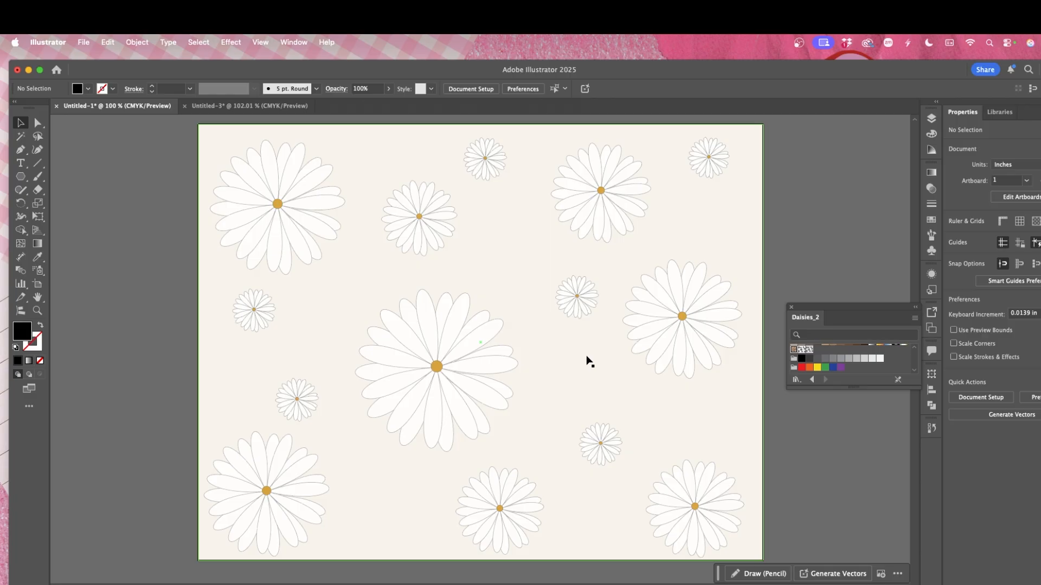
left_click(20, 163)
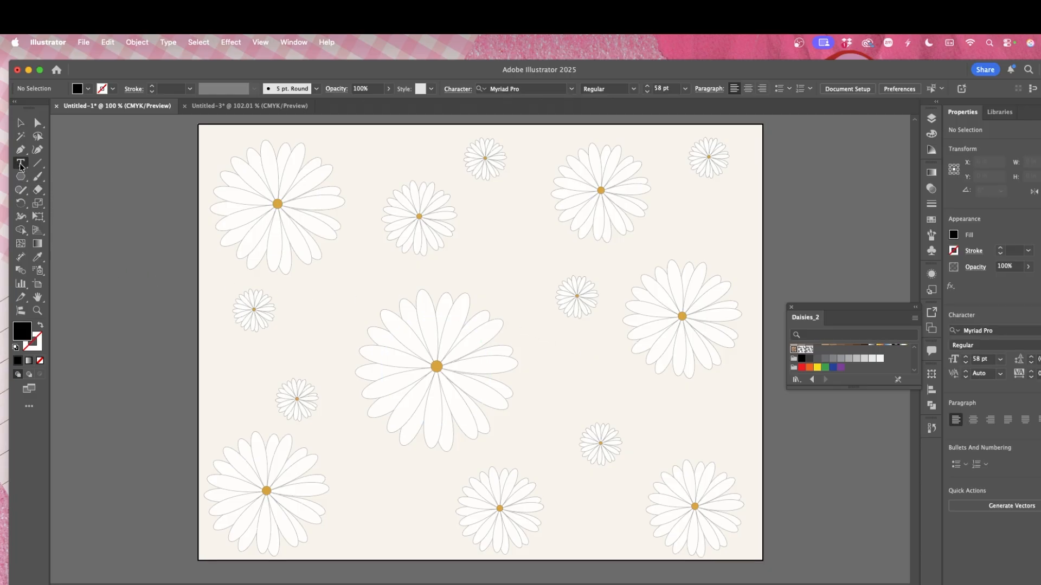
left_click(425, 314)
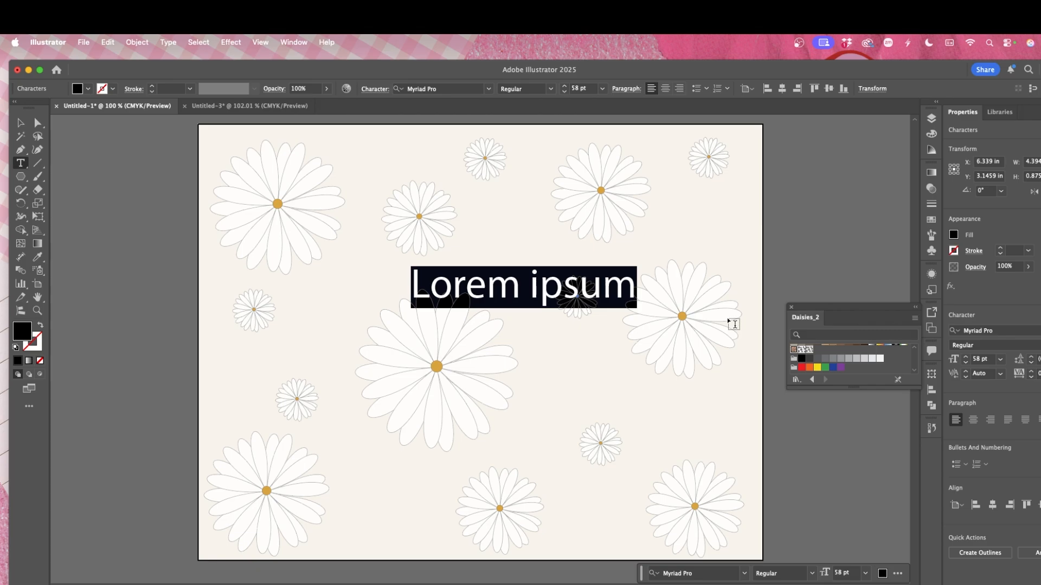
type("hAVE")
key("BackSpace")
key("BackSpace")
key("BackSpace")
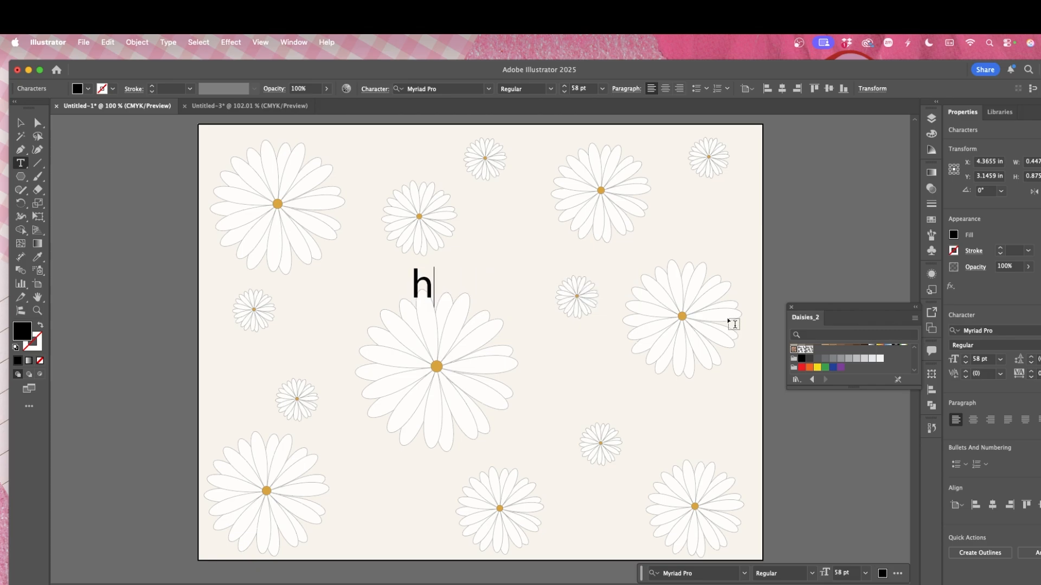
key("BackSpace")
type("have")
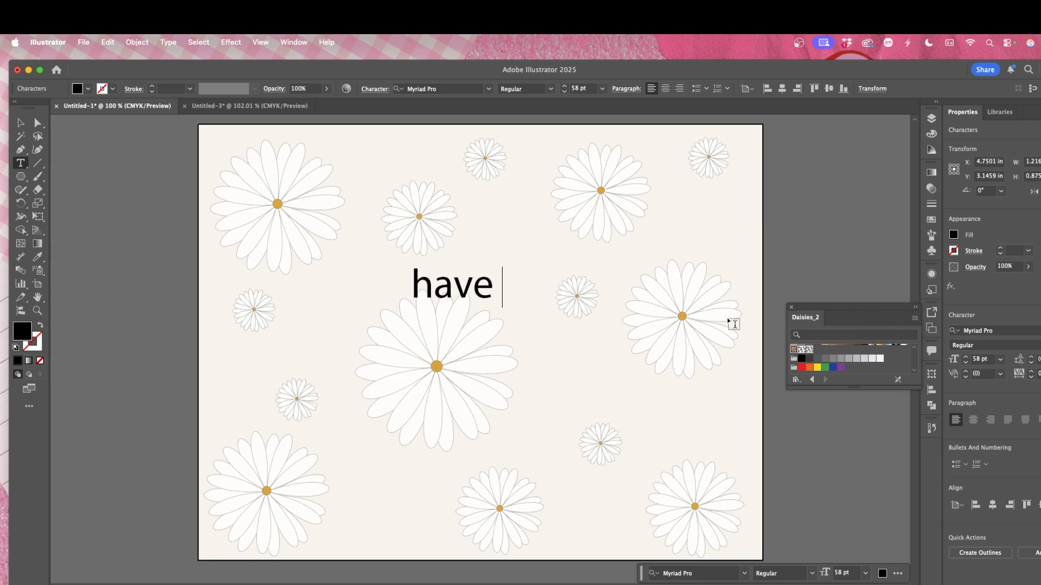
type(" fun!")
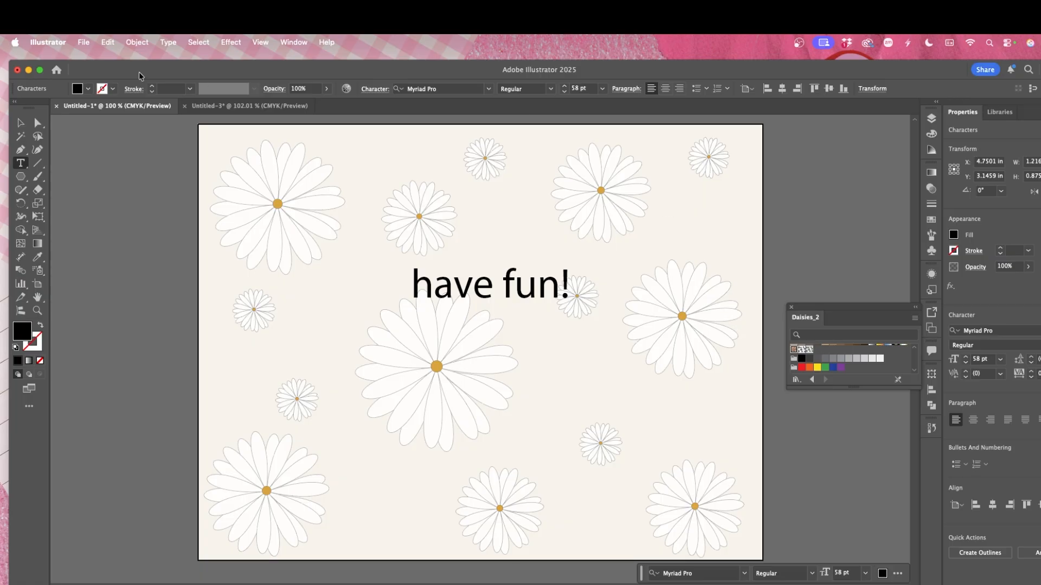
key("Escape")
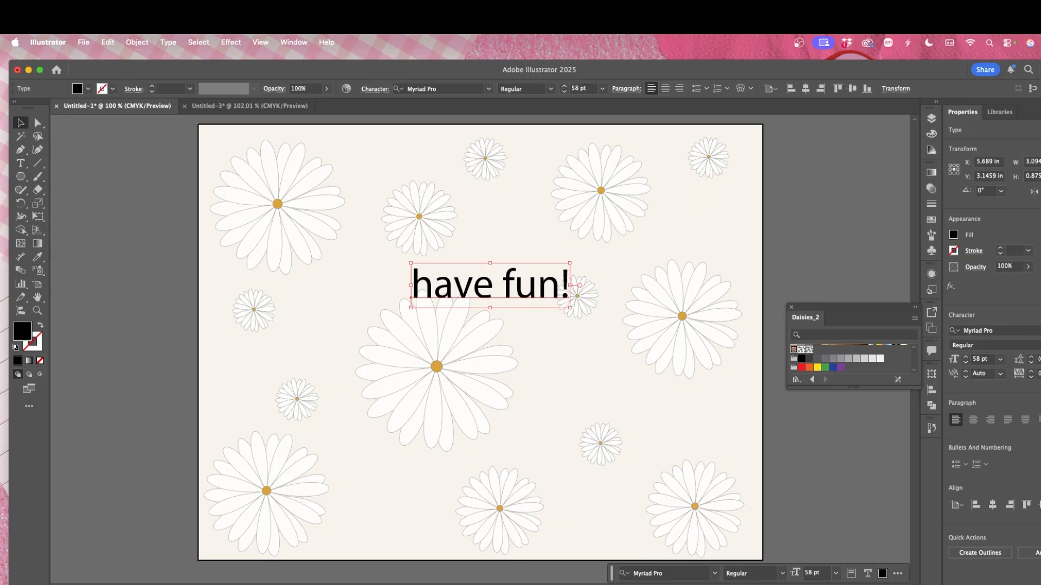
- Set the "have fun!" text in the DynaPuff font at 85 pt
left_click(976, 330)
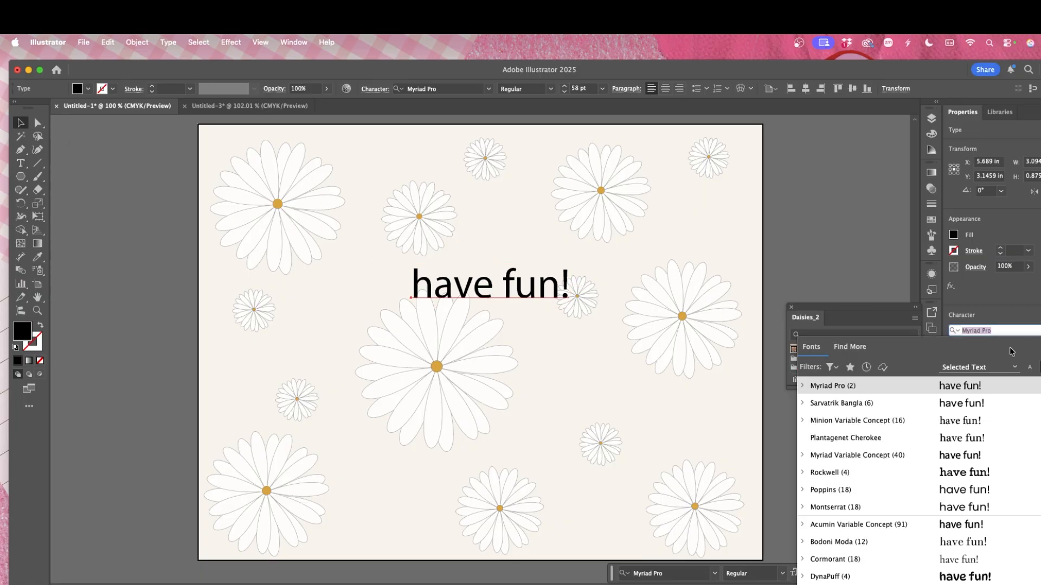
left_click(964, 578)
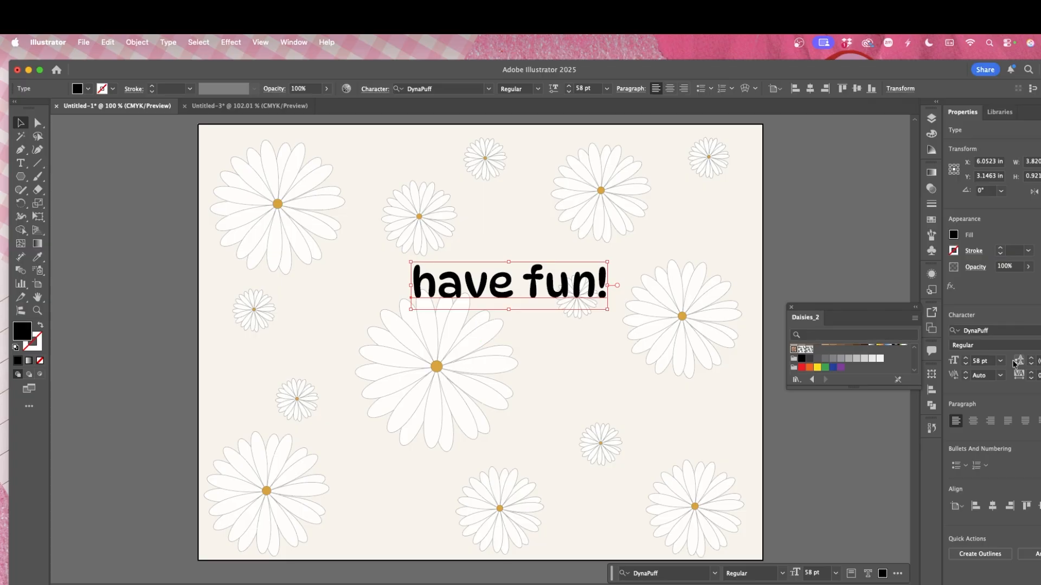
left_click(966, 358)
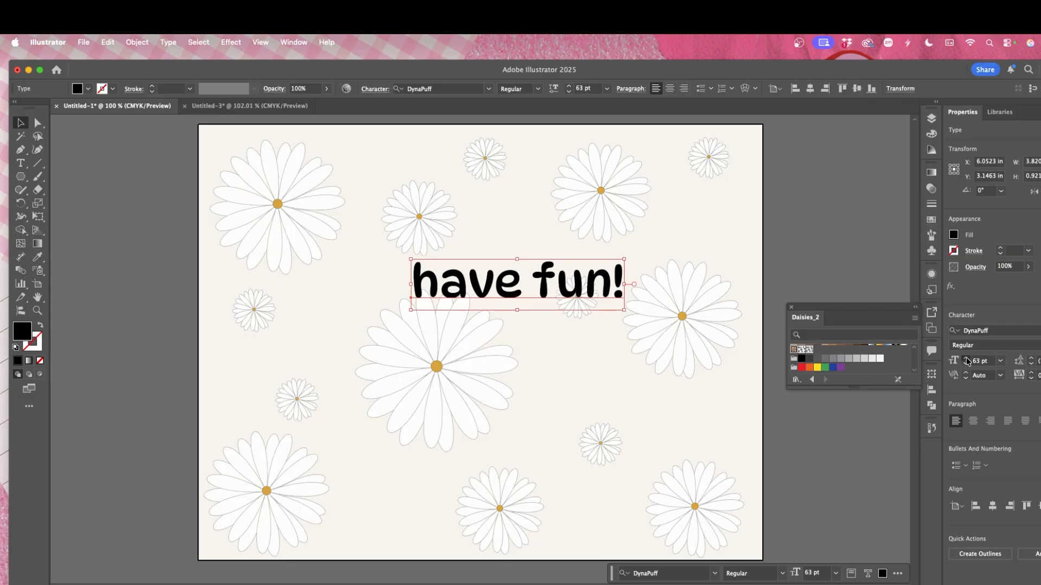
left_click(966, 358)
left_click(966, 358)
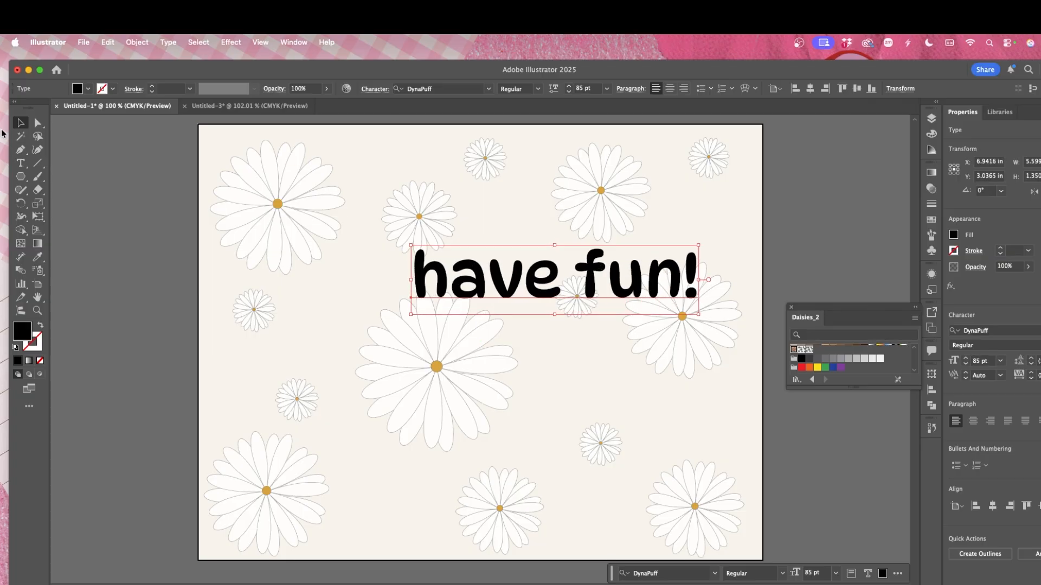
- Enlarge the "have fun!" text to about 7.04 x 2.21 in and position it near the center of the daisy artwork
left_click_drag(464, 287, 387, 353)
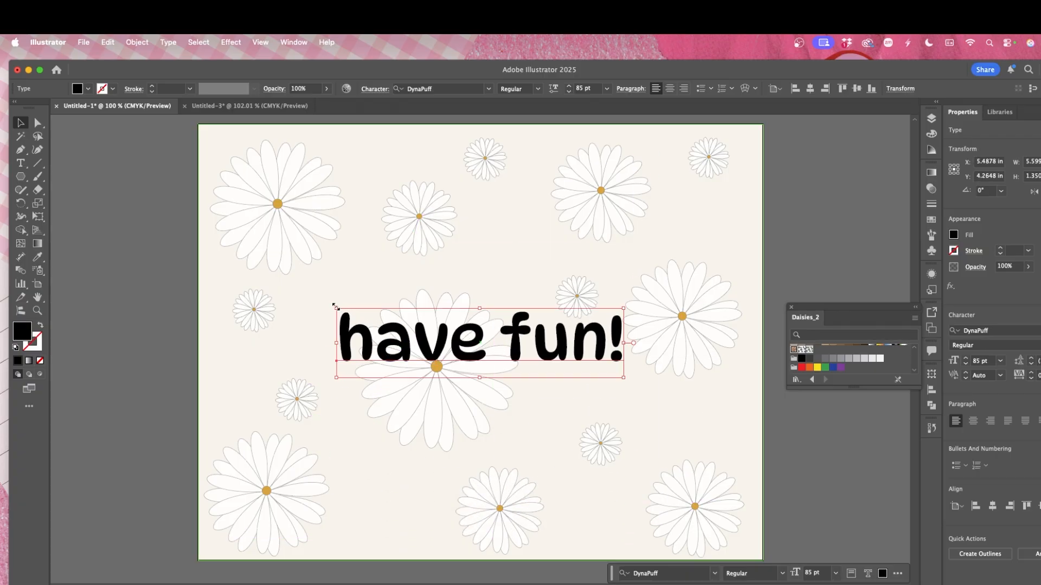
left_click_drag(335, 306, 263, 267)
left_click_drag(431, 327, 460, 345)
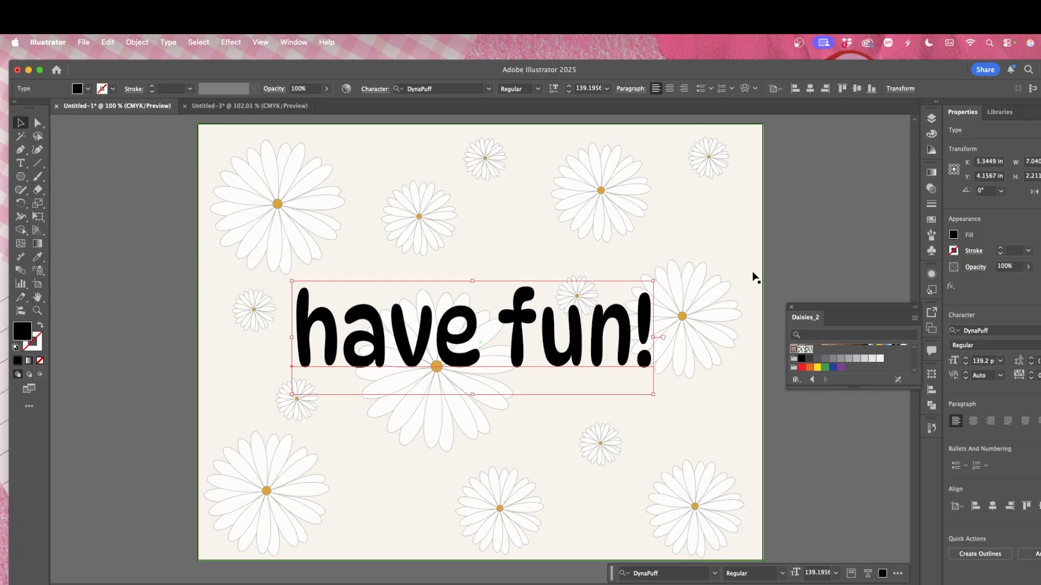